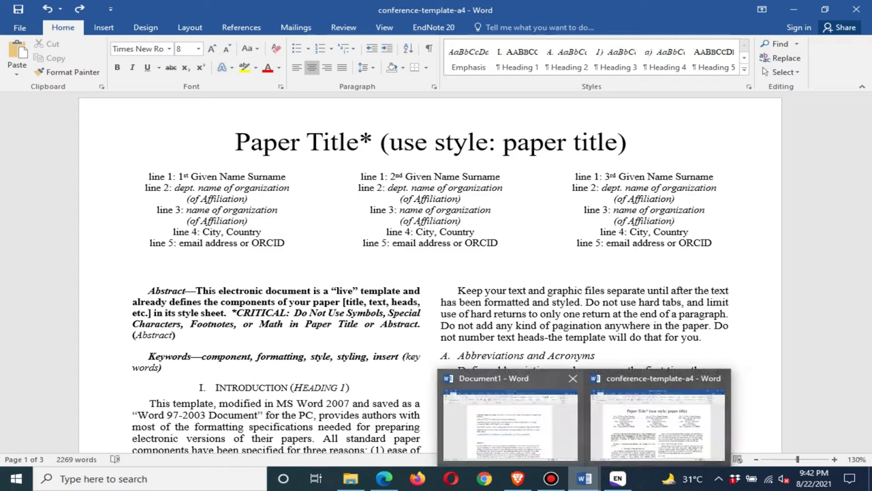
# Step: Move the speaker-identification paper title from Document1 into the template, replacing the placeholder title
pyautogui.tripleClick(443, 173)
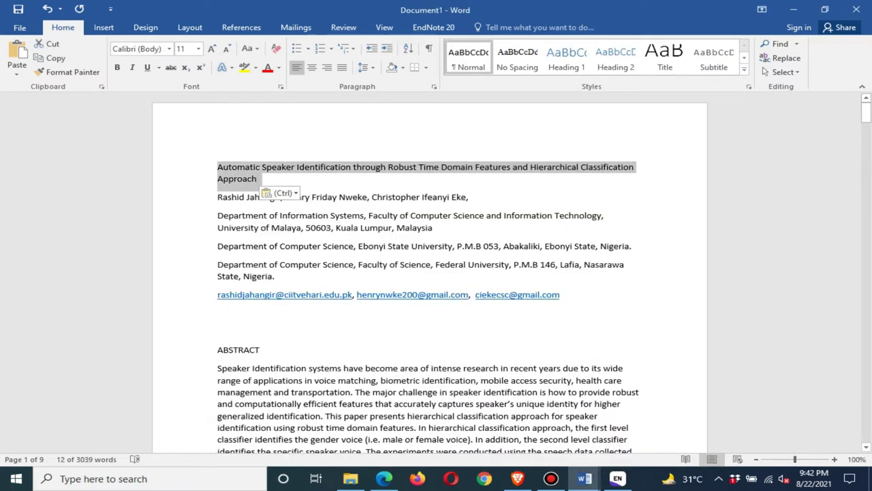
pyautogui.hotkey('ctrl', 'x')
pyautogui.click(640, 422)
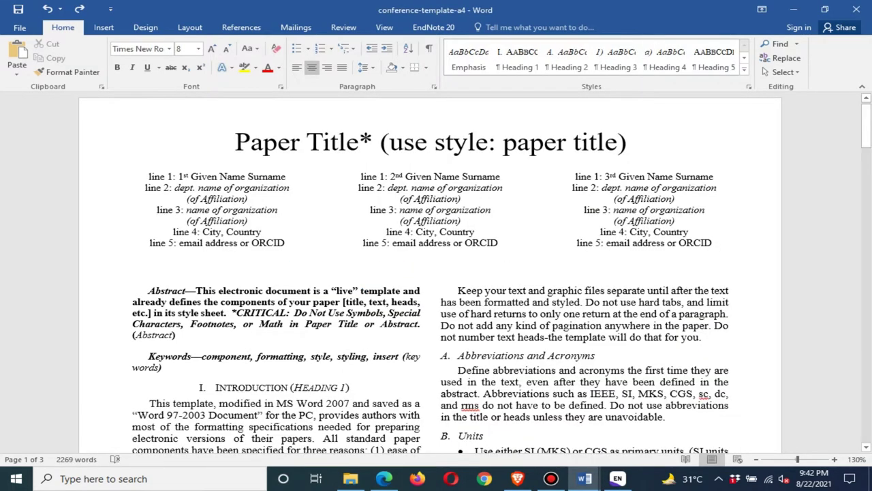
pyautogui.hotkey('ctrl', 'v')
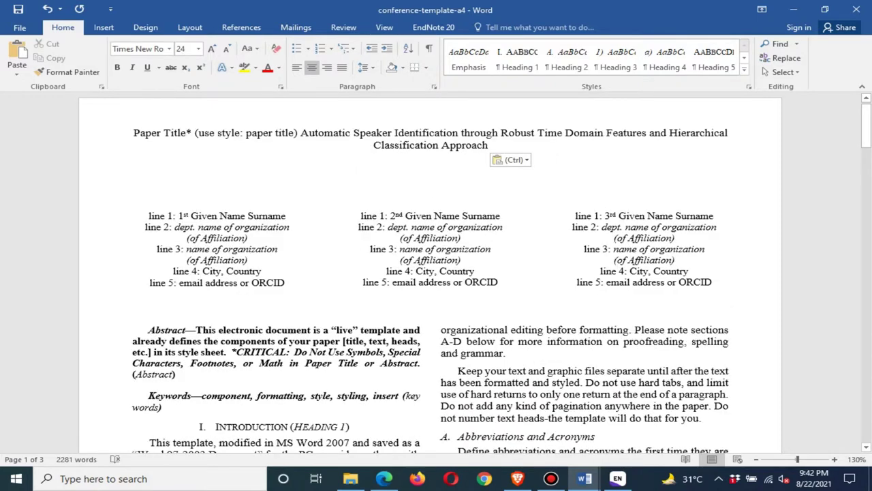
pyautogui.press('Delete')
pyautogui.press('Delete')
pyautogui.press('Delete')
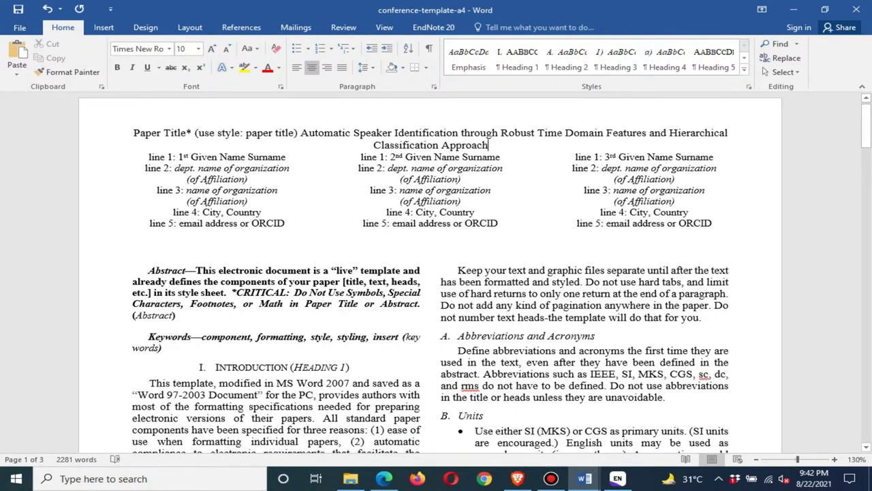
pyautogui.hotkey('shift', 'Home')
pyautogui.press('Delete')
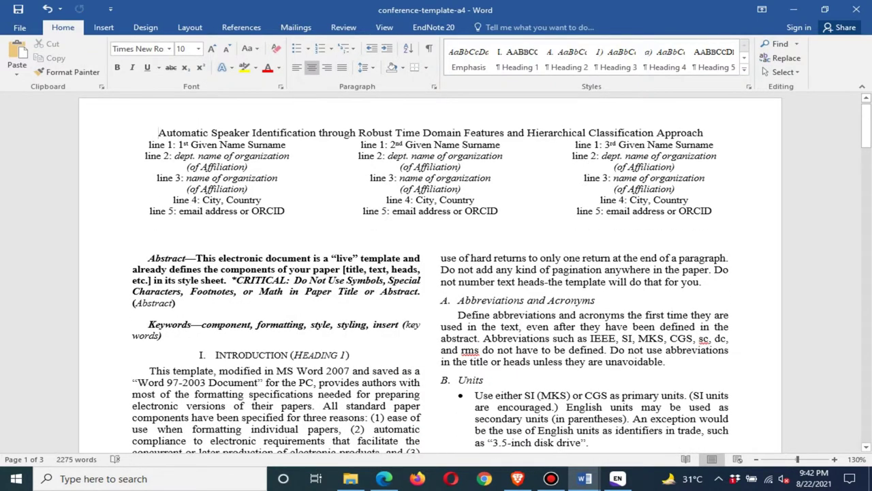
# Step: Apply the 'paper title' style to the new title line
pyautogui.tripleClick(518, 132)
pyautogui.click(748, 87)
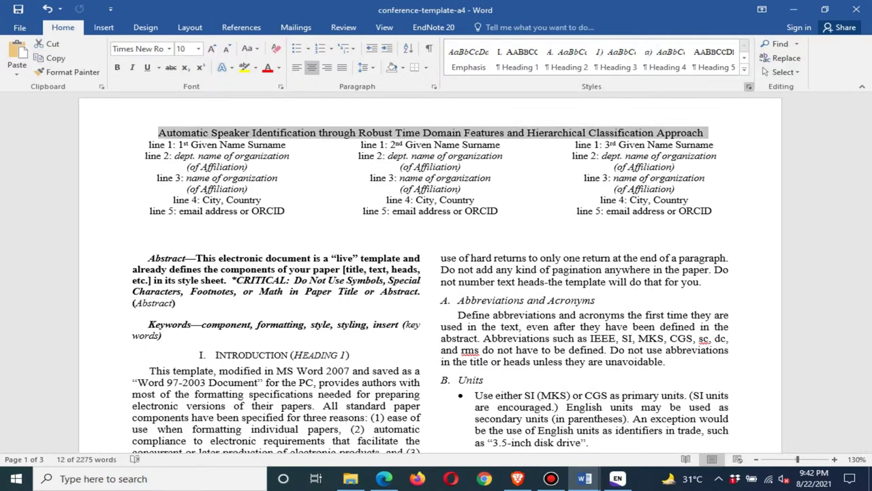
pyautogui.scroll(-15, 777, 225)
pyautogui.scroll(-8, 777, 225)
pyautogui.scroll(-7, 776, 232)
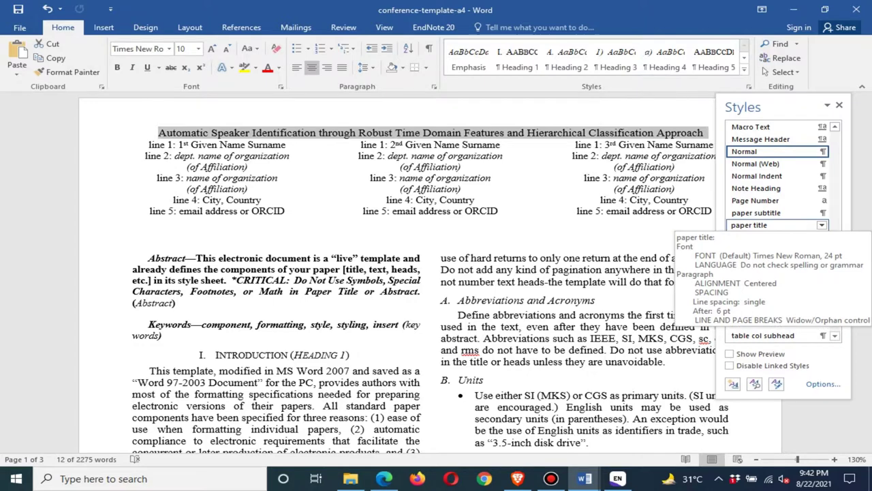
pyautogui.click(749, 225)
pyautogui.click(574, 203)
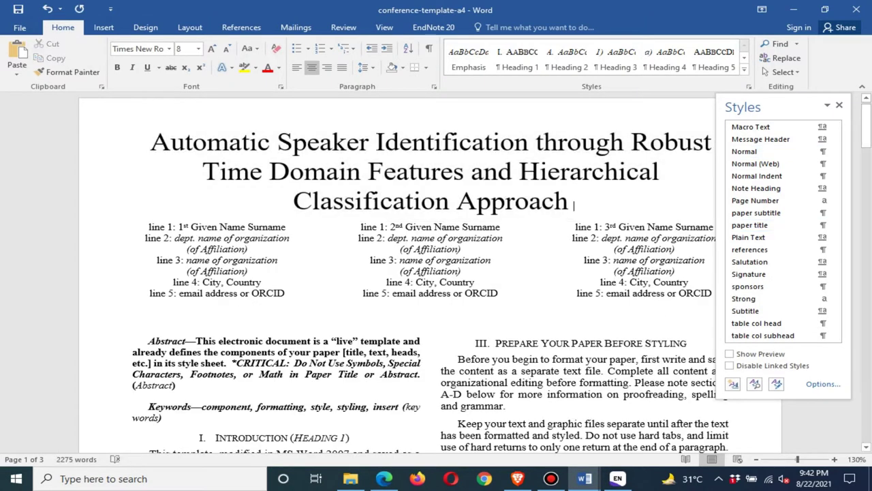
# Step: Enter the first author's name and the Department of Information Systems, Faculty of Computer Science affiliation
pyautogui.moveTo(286, 227); pyautogui.dragTo(148, 227)
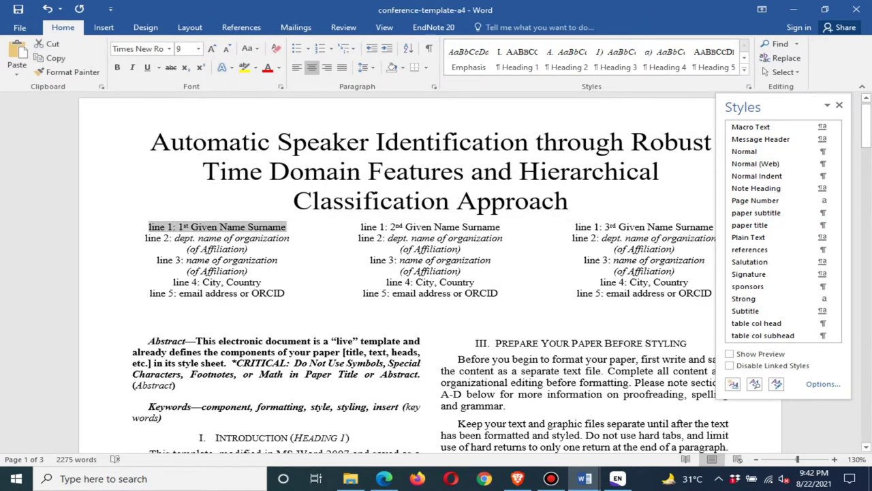
pyautogui.moveTo(290, 237); pyautogui.dragTo(145, 237)
pyautogui.click(251, 238)
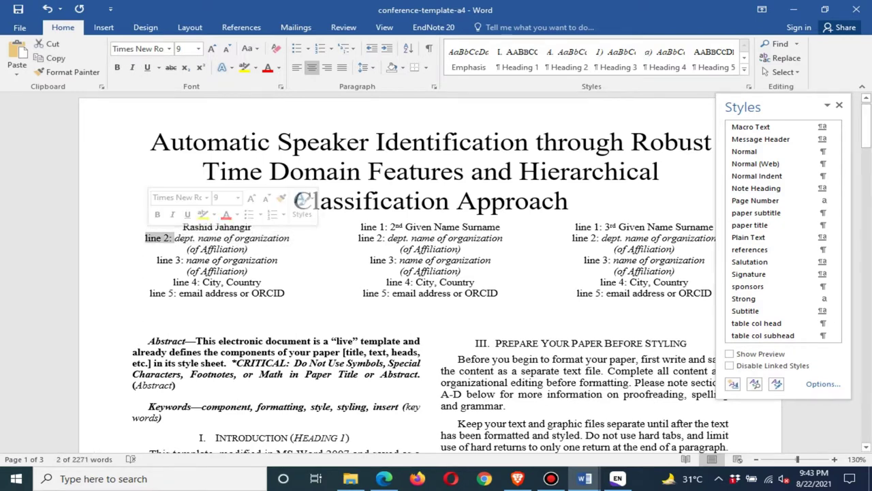
pyautogui.press('BackSpace')
pyautogui.write('department of Information')
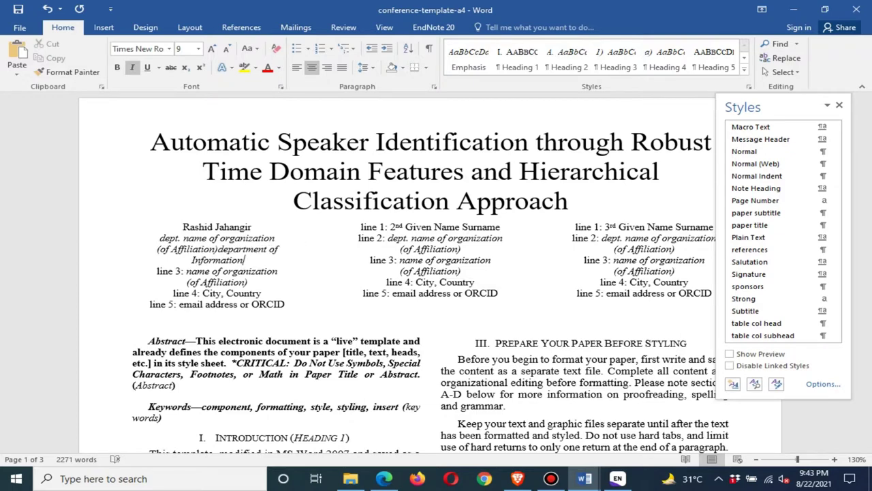
pyautogui.write(' Systems,')
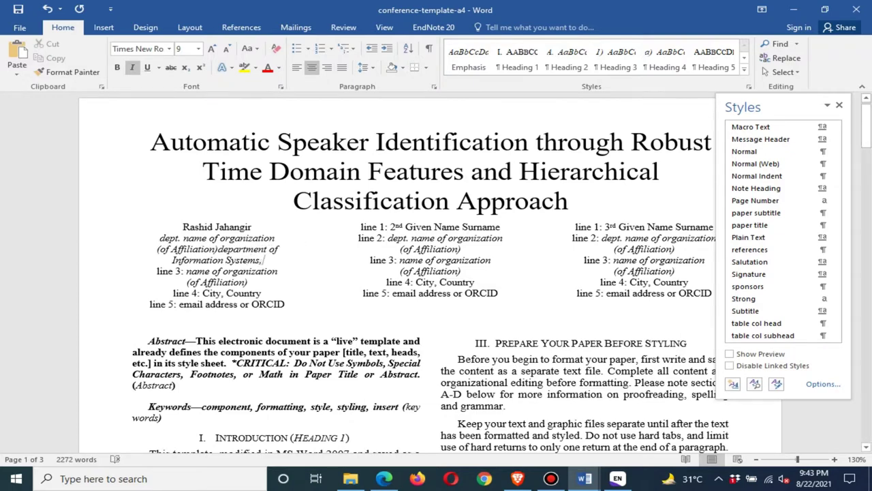
pyautogui.moveTo(159, 237); pyautogui.dragTo(211, 249)
pyautogui.press('Delete')
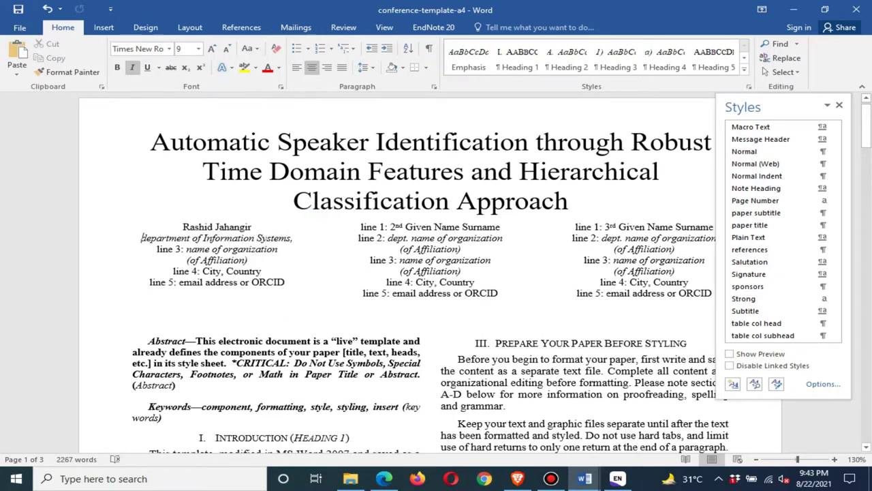
pyautogui.press('BackSpace')
pyautogui.write('Department of Information Systems,')
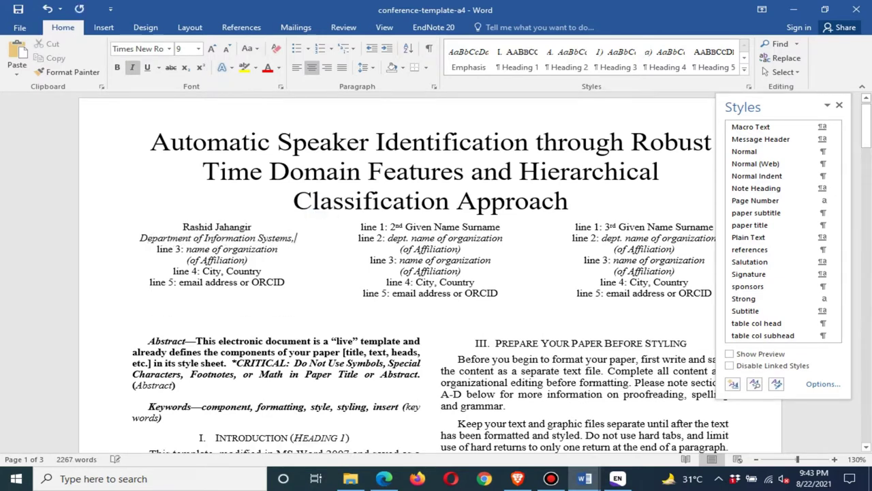
pyautogui.write(' Faculty of Computer S')
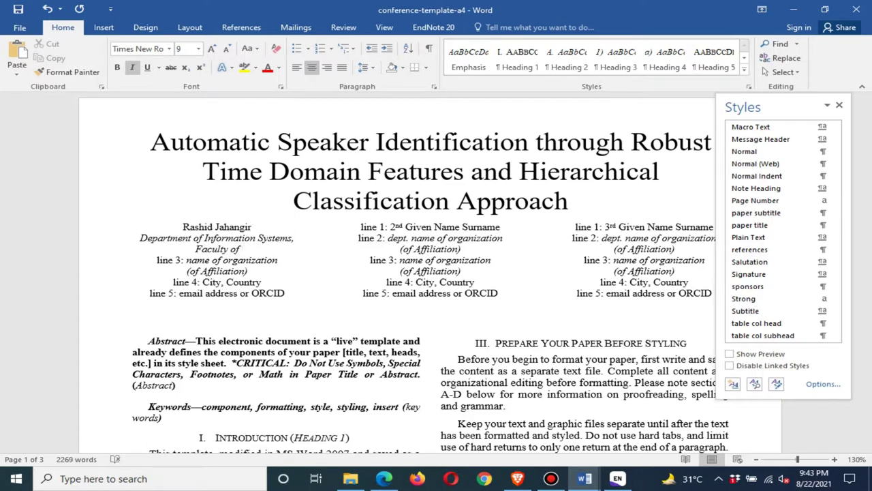
pyautogui.write('cience and Information Technology')
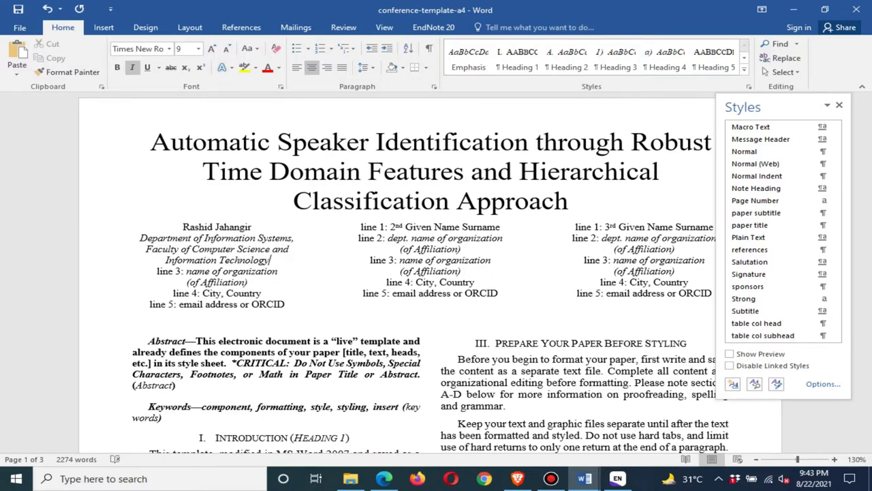
pyautogui.write(', U')
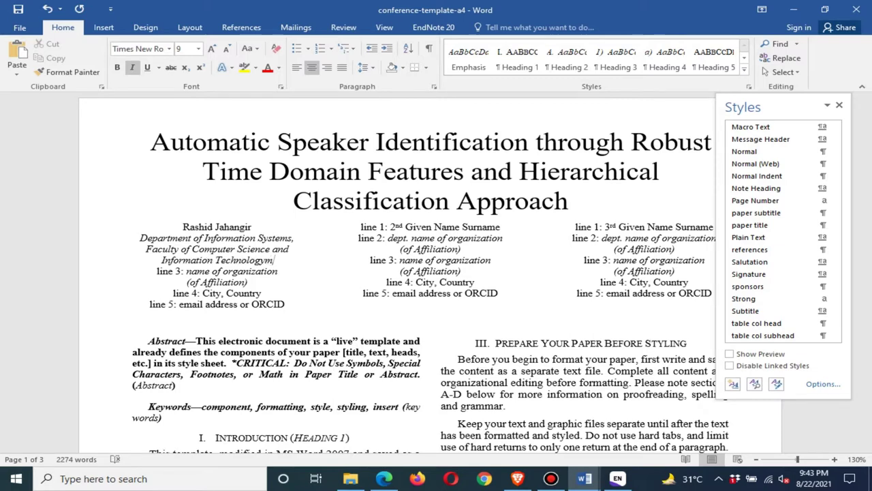
pyautogui.write('niversity of Malaya')
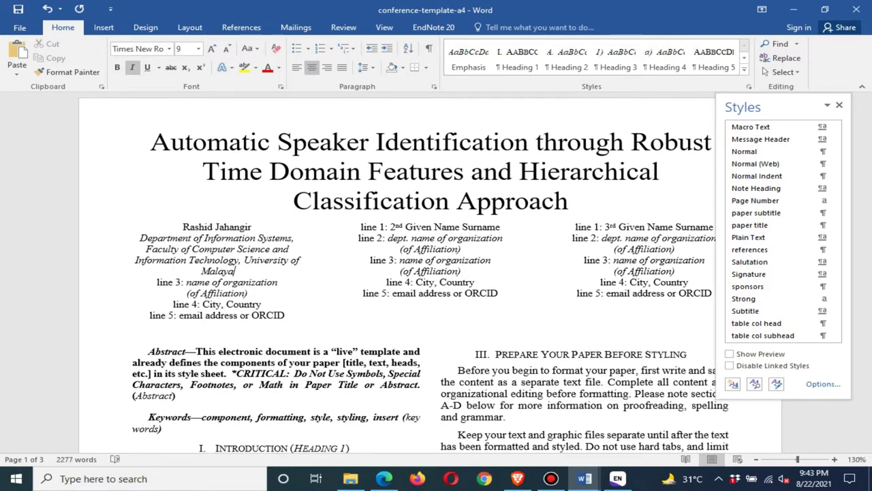
# Step: Remove the line 3 placeholder and set the location to Kaula Lumpur, Malaysia
pyautogui.moveTo(248, 293); pyautogui.dragTo(157, 282)
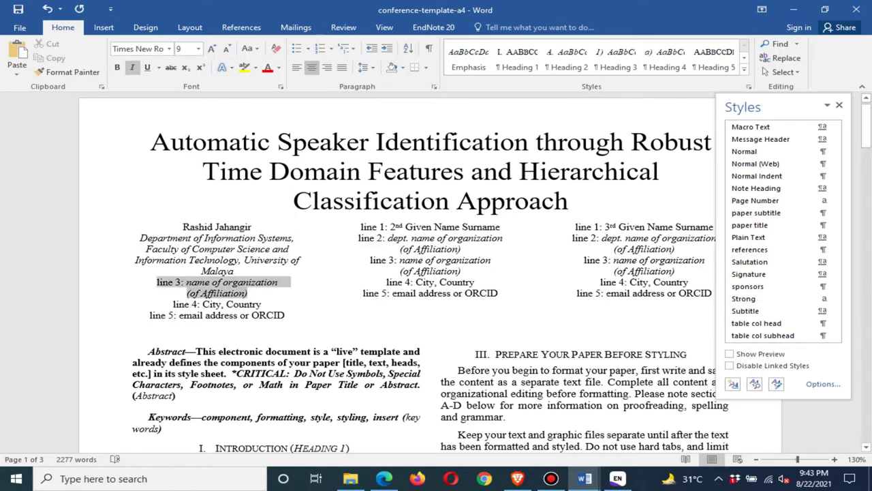
pyautogui.press('BackSpace')
pyautogui.press('BackSpace')
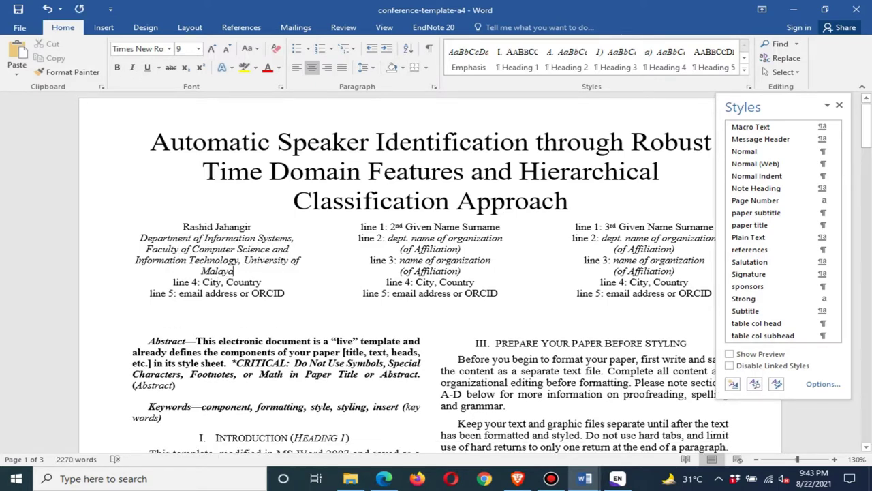
pyautogui.doubleClick(212, 282)
pyautogui.write('Kaula L')
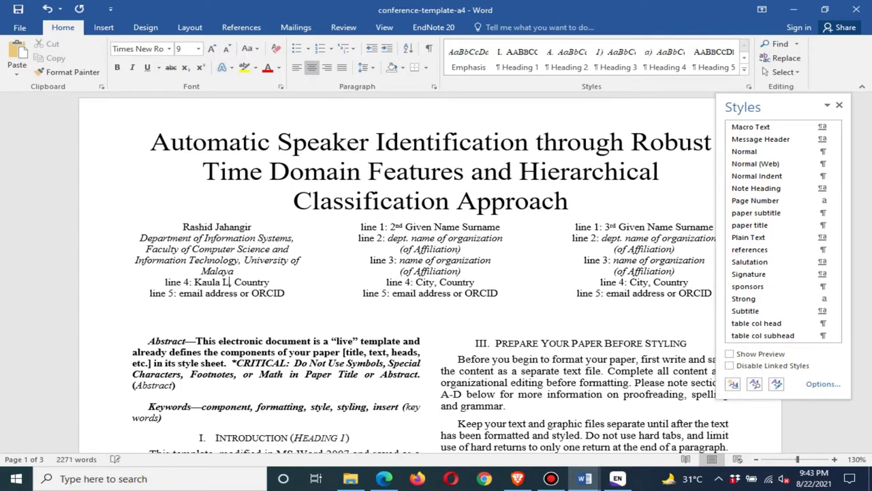
pyautogui.write('umpur')
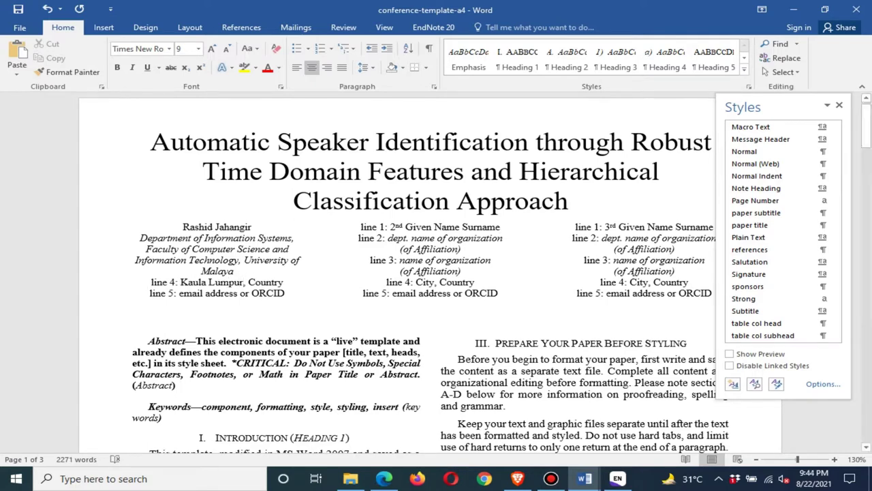
pyautogui.doubleClick(264, 282)
pyautogui.write('Malaysia')
# Step: Replace the line 4 and e-mail placeholders with the first author's e-mail address
pyautogui.moveTo(149, 282); pyautogui.dragTo(285, 293)
pyautogui.press('Delete')
pyautogui.keyDown('shift'); pyautogui.click(150, 293); pyautogui.keyUp('shift')
pyautogui.press('Delete')
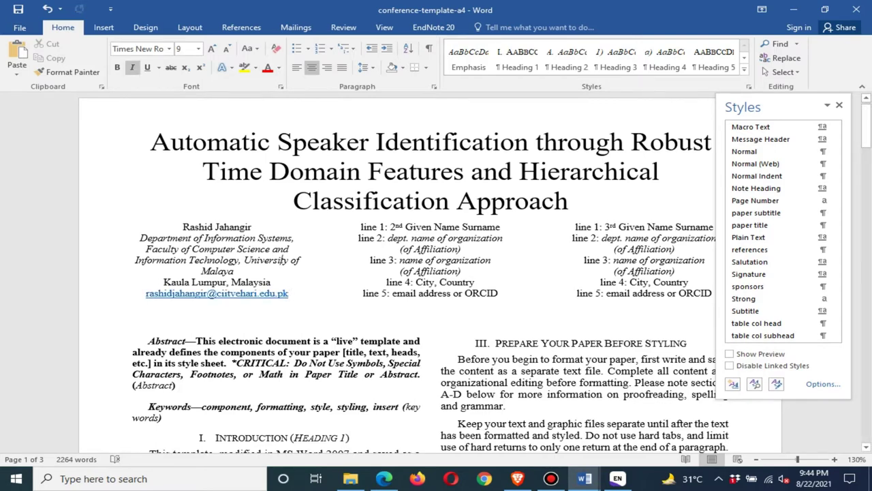
pyautogui.hotkey('alt', 'Tab')
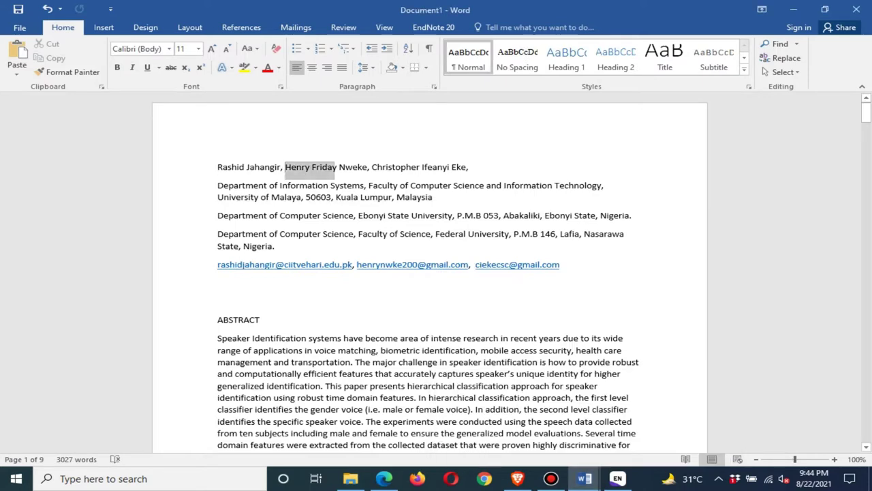
# Step: Paste the second author's name from the draft as plain text, replacing the name placeholder
pyautogui.moveTo(284, 167); pyautogui.dragTo(368, 167)
pyautogui.click(585, 478)
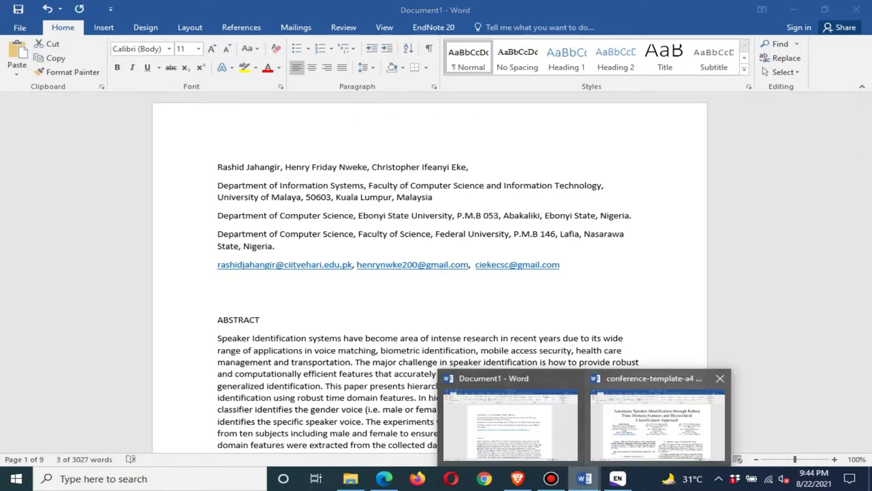
pyautogui.click(657, 422)
pyautogui.click(500, 227)
pyautogui.press('Return')
pyautogui.hotkey('ctrl', 'v')
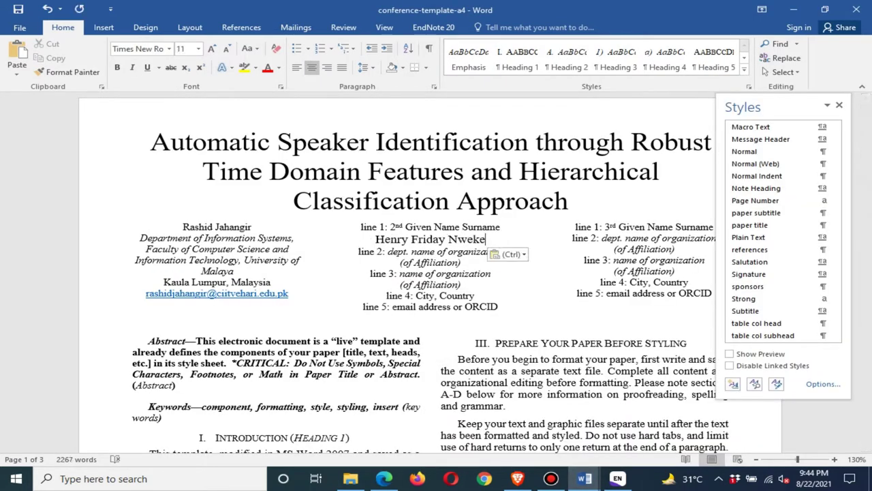
pyautogui.press('ctrl')
pyautogui.press('t')
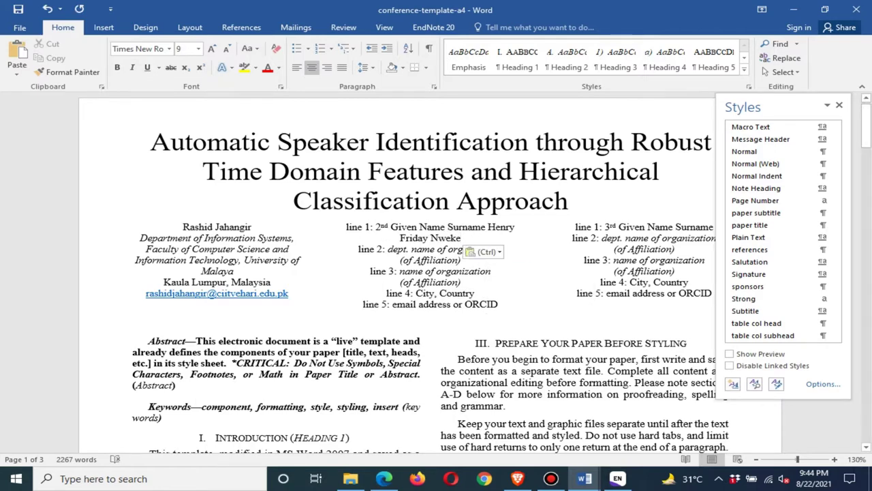
pyautogui.hotkey('ctrl', 'shift', 'Left')
pyautogui.hotkey('ctrl', 'shift', 'Left')
pyautogui.hotkey('ctrl', 'shift', 'Left')
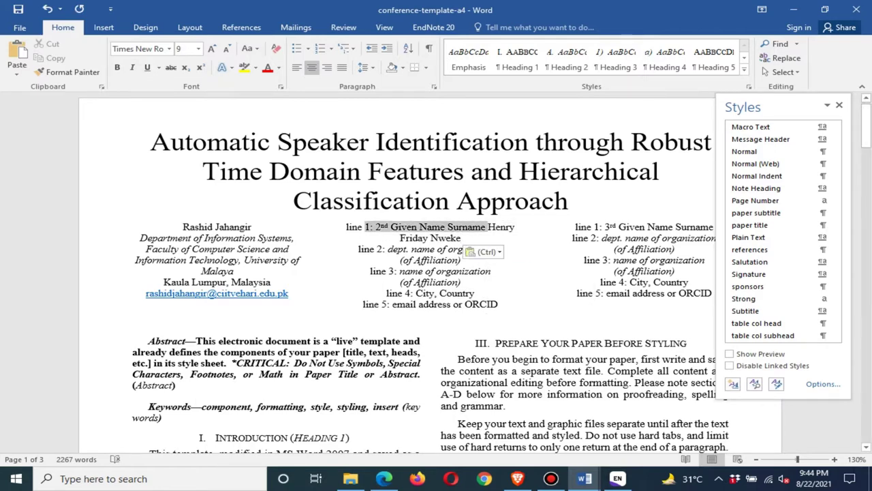
pyautogui.press('Delete')
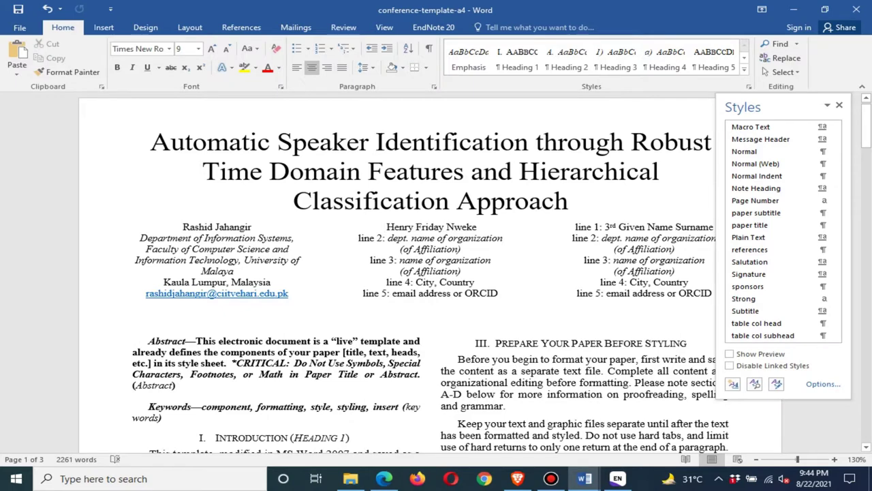
# Step: Move the Ebonyi State University affiliation line into the second author block, removing the line 2 placeholder
pyautogui.click(511, 422)
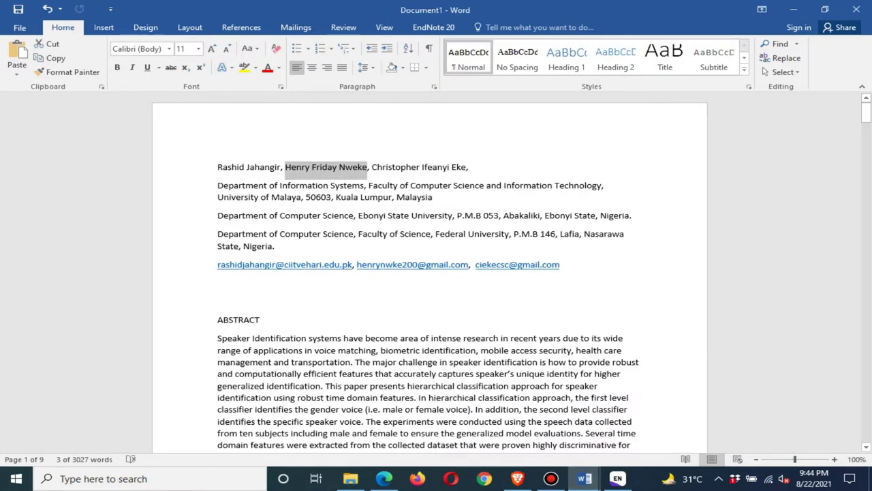
pyautogui.moveTo(218, 215); pyautogui.dragTo(217, 234)
pyautogui.hotkey('ctrl', 'c')
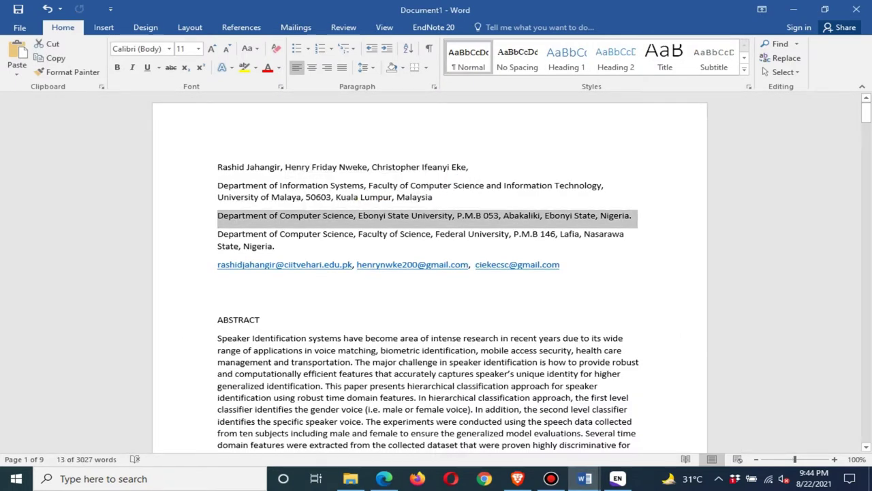
pyautogui.press('Delete')
pyautogui.click(657, 416)
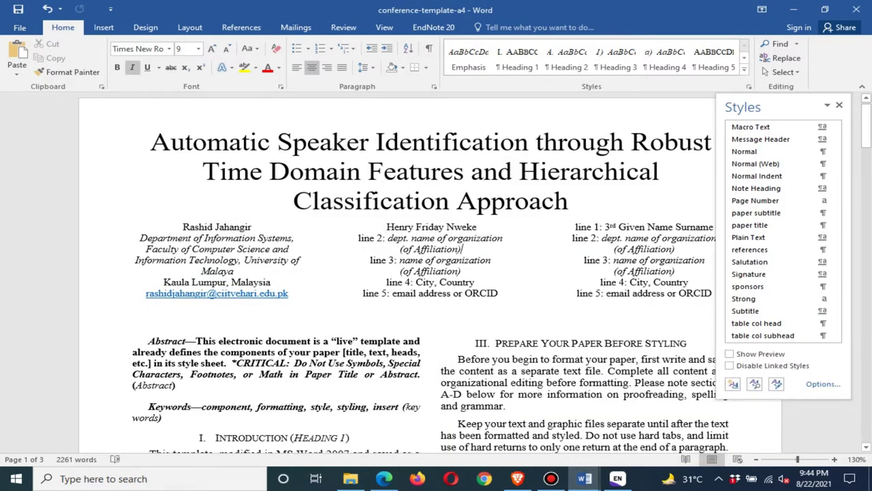
pyautogui.hotkey('ctrl', 'v')
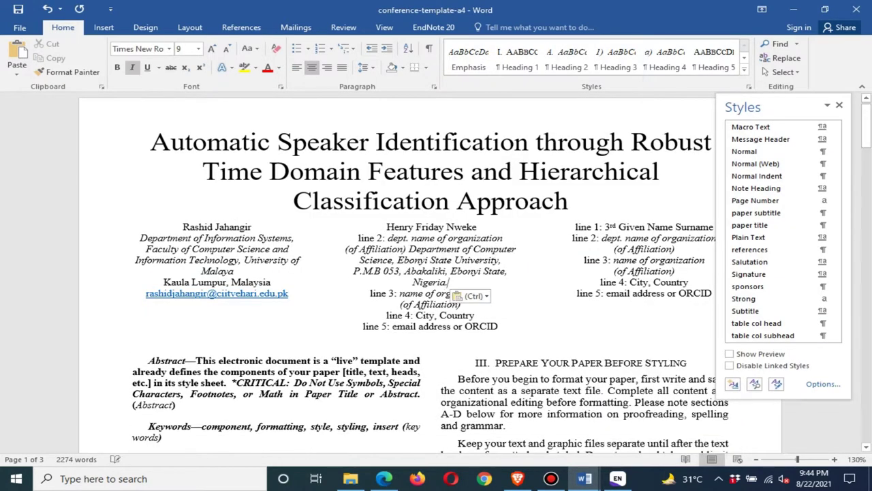
pyautogui.moveTo(406, 249); pyautogui.dragTo(358, 237)
pyautogui.press('Delete')
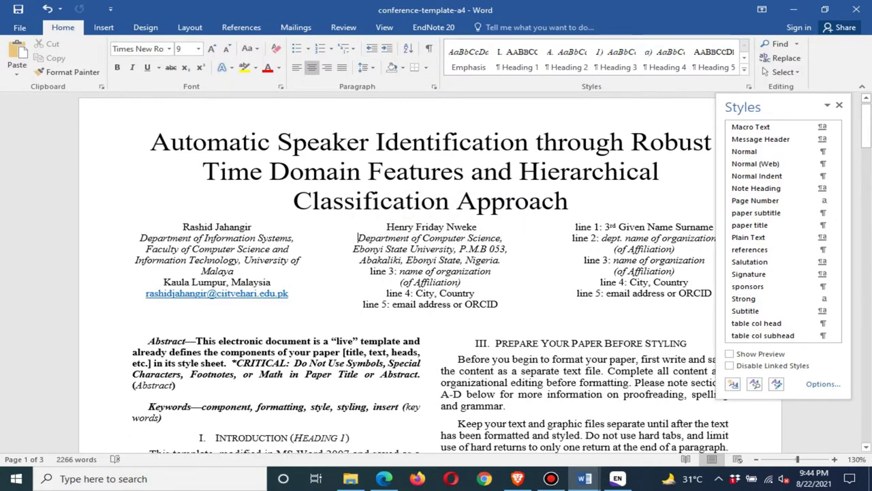
# Step: Set the city line to Abakaliki, Nigeria and trim the affiliation to the university name
pyautogui.doubleClick(379, 260)
pyautogui.hotkey('ctrl', 'c')
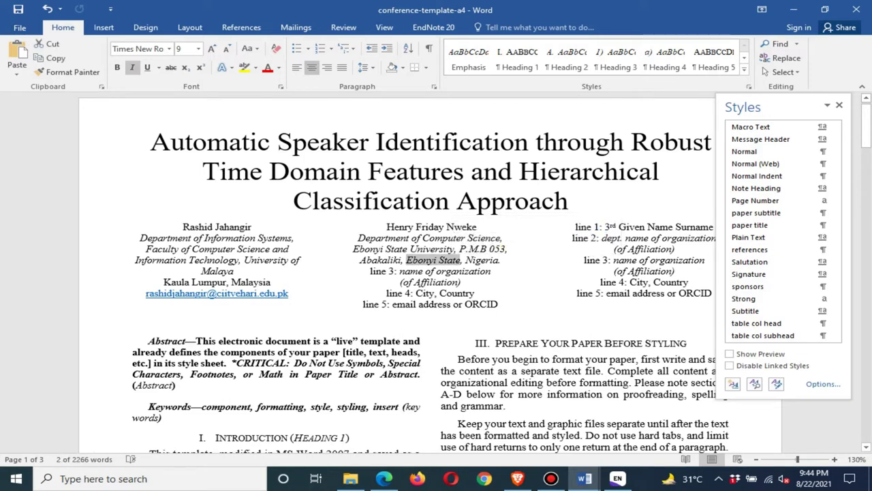
pyautogui.doubleClick(426, 292)
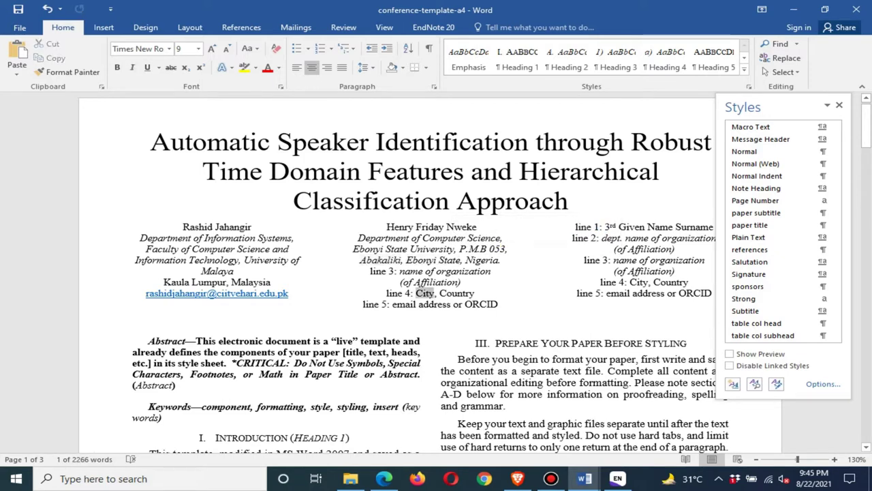
pyautogui.hotkey('ctrl', 'v')
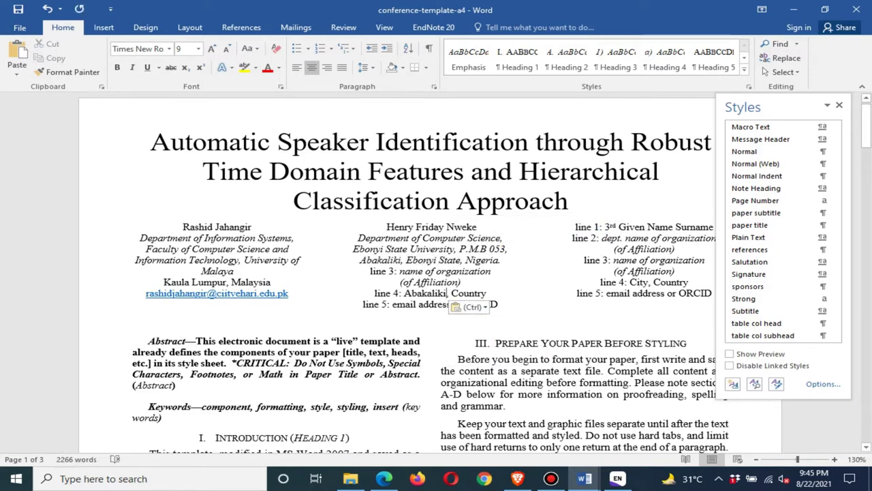
pyautogui.doubleClick(482, 259)
pyautogui.hotkey('ctrl', 'c')
pyautogui.doubleClick(469, 292)
pyautogui.hotkey('ctrl', 'v')
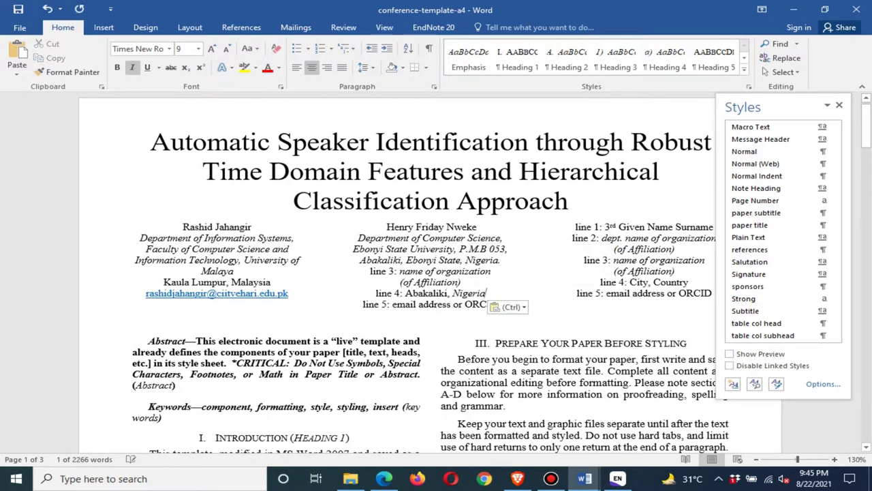
pyautogui.tripleClick(429, 271)
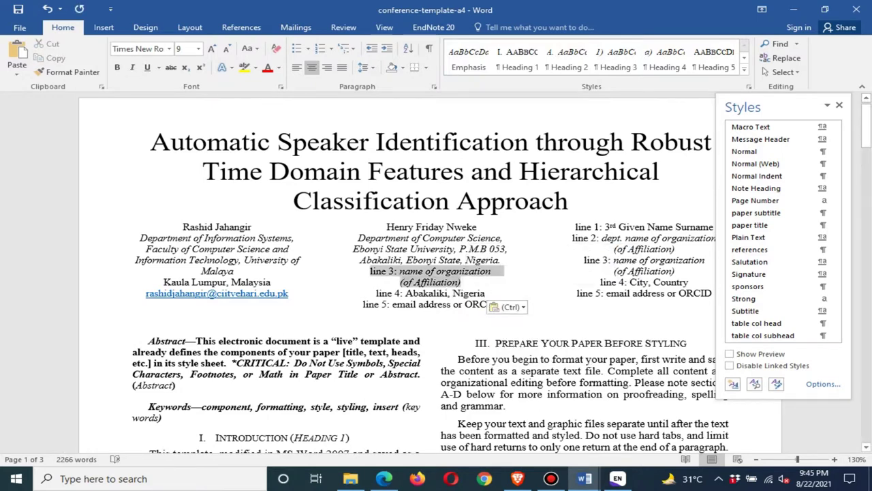
pyautogui.press('BackSpace')
pyautogui.press('BackSpace')
pyautogui.hotkey('ctrl', 'BackSpace')
pyautogui.hotkey('ctrl', 'BackSpace')
pyautogui.hotkey('ctrl', 'BackSpace')
pyautogui.hotkey('ctrl', 'BackSpace')
pyautogui.hotkey('ctrl', 'BackSpace')
pyautogui.hotkey('ctrl', 'BackSpace')
pyautogui.hotkey('ctrl', 'BackSpace')
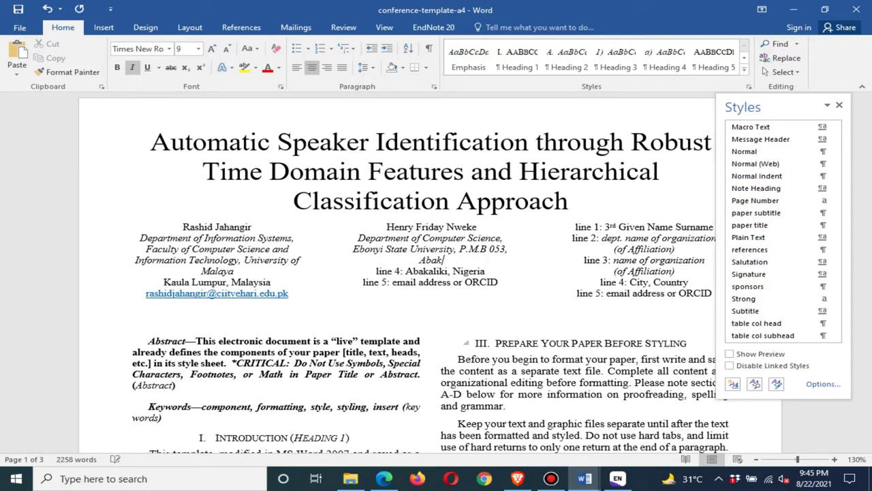
pyautogui.press('BackSpace')
pyautogui.hotkey('ctrl', 'BackSpace')
pyautogui.hotkey('ctrl', 'BackSpace')
pyautogui.hotkey('ctrl', 'BackSpace')
pyautogui.hotkey('ctrl', 'BackSpace')
pyautogui.hotkey('ctrl', 'BackSpace')
pyautogui.hotkey('ctrl', 'BackSpace')
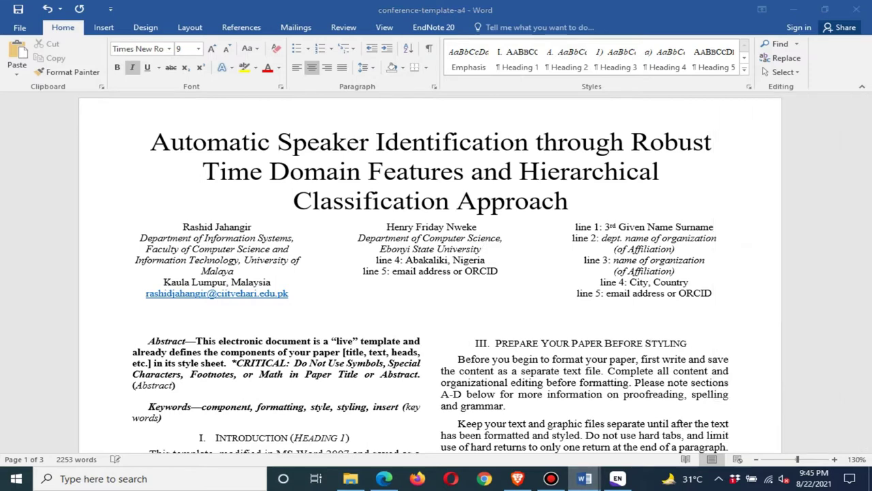
# Step: Paste the second author's e-mail from the draft, replacing the line 5 e-mail placeholder
pyautogui.click(521, 412)
pyautogui.moveTo(357, 246); pyautogui.dragTo(468, 246)
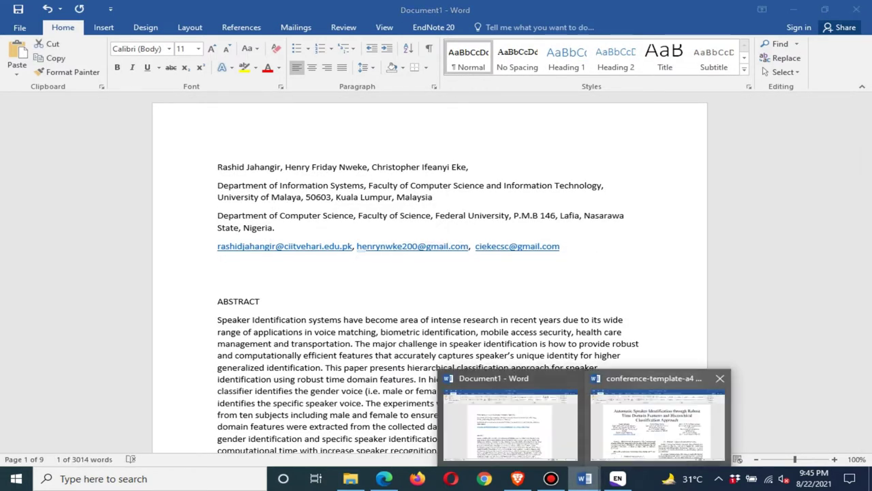
pyautogui.click(682, 416)
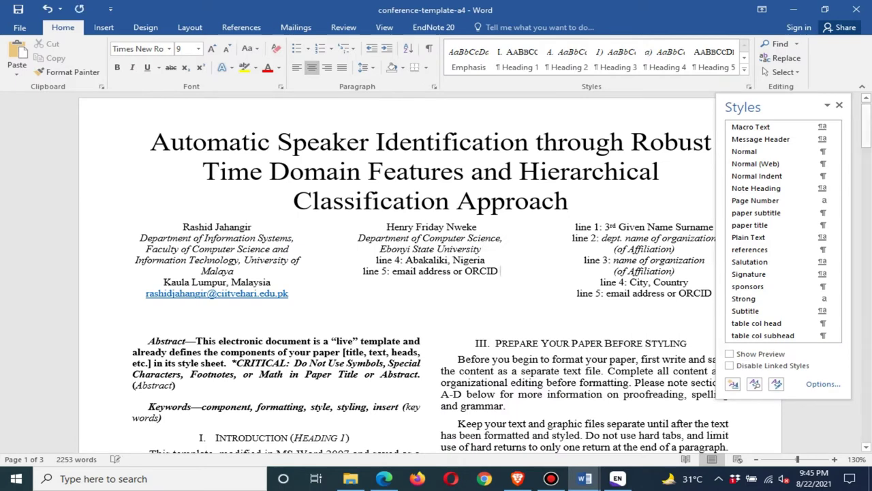
pyautogui.hotkey('ctrl', 'v')
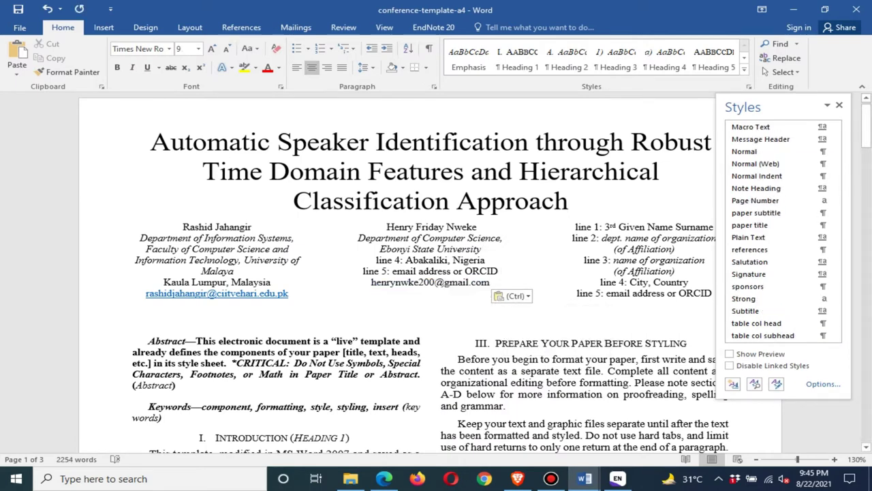
pyautogui.moveTo(498, 270); pyautogui.dragTo(362, 271)
pyautogui.press('Delete')
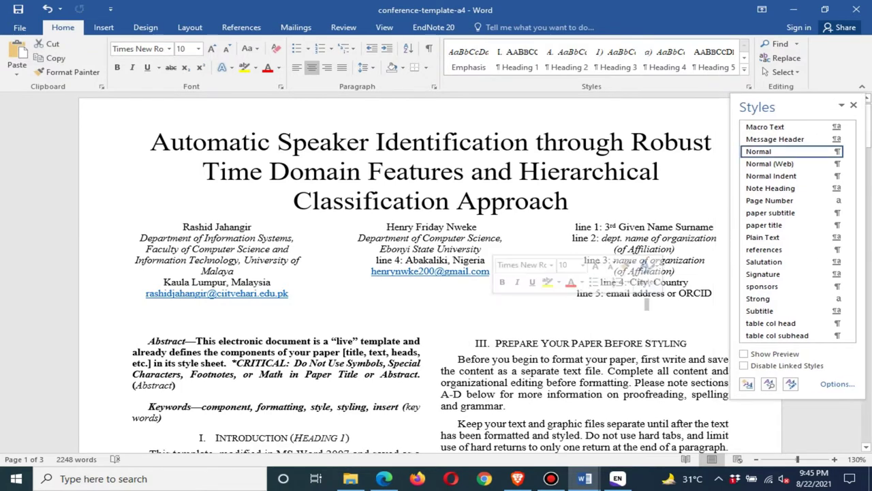
pyautogui.click(429, 237)
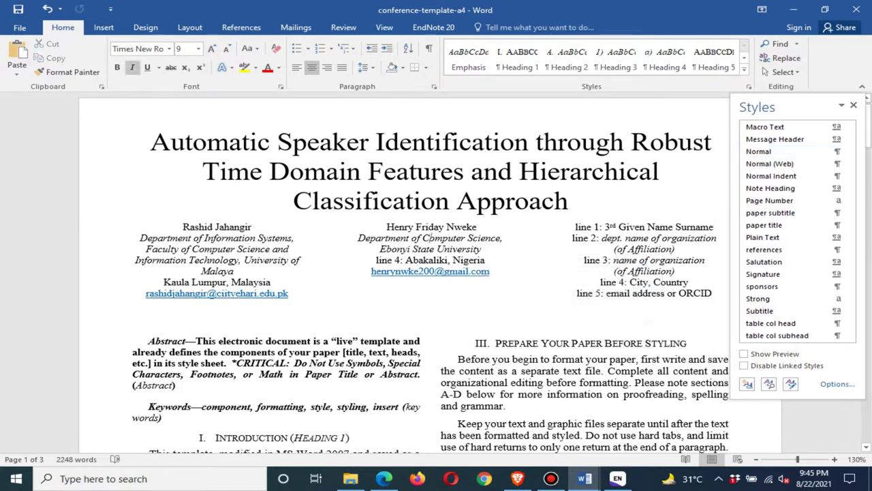
# Step: Remove the 'line 4: ' label from the second author's city line and paste the third author's name
pyautogui.moveTo(377, 260); pyautogui.dragTo(406, 260)
pyautogui.press('Delete')
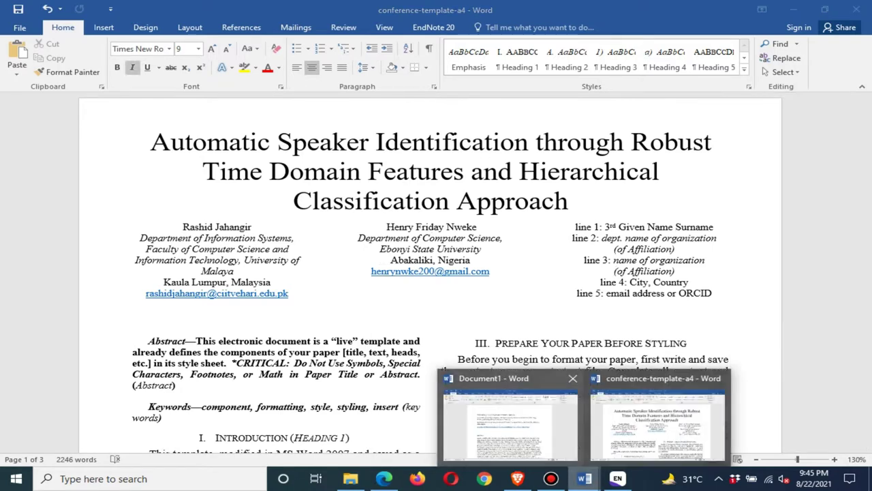
pyautogui.moveTo(584, 478)
pyautogui.click(515, 415)
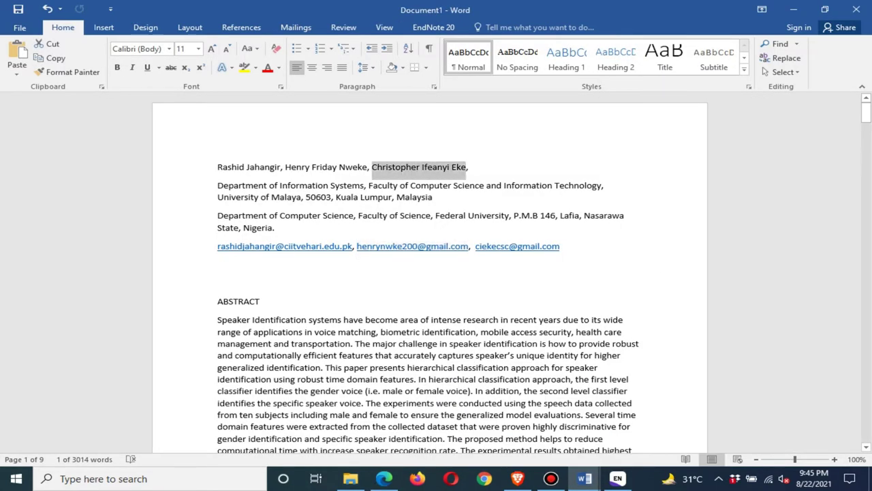
pyautogui.click(685, 426)
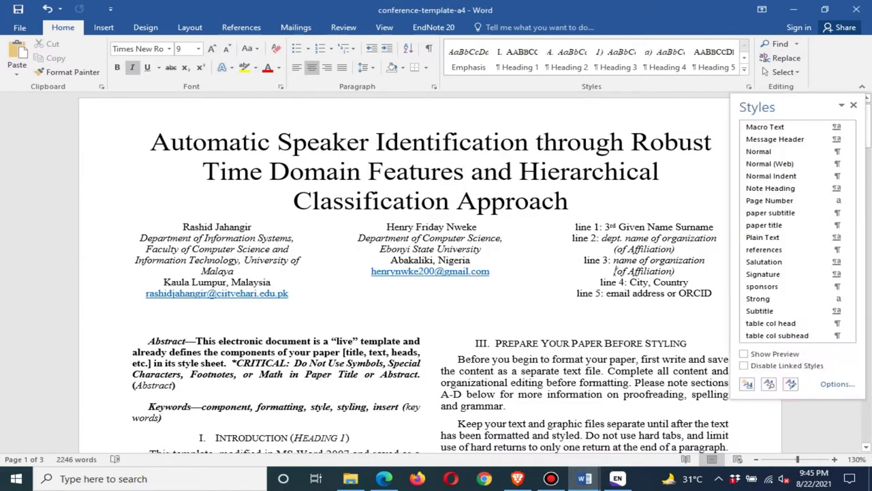
pyautogui.hotkey('ctrl', 'v')
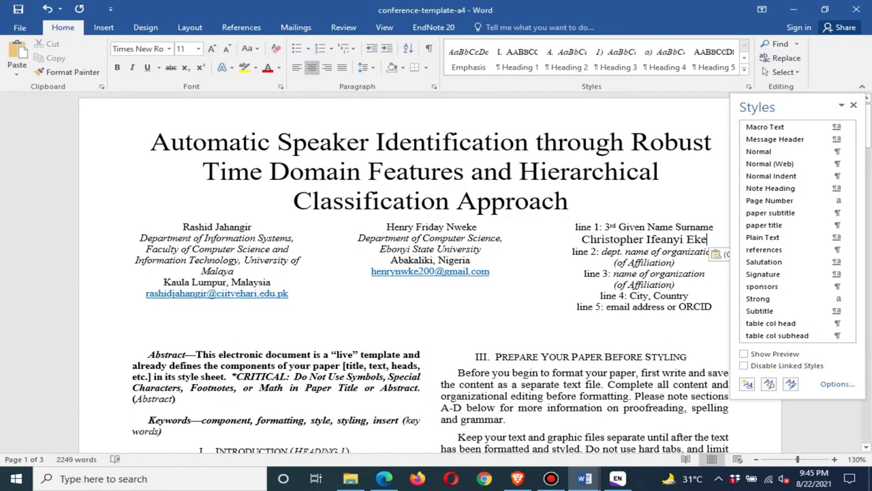
# Step: Keep the third author's name as plain text and delete the 'Given Name Surname' placeholder
pyautogui.moveTo(713, 228); pyautogui.dragTo(618, 227)
pyautogui.click(717, 253)
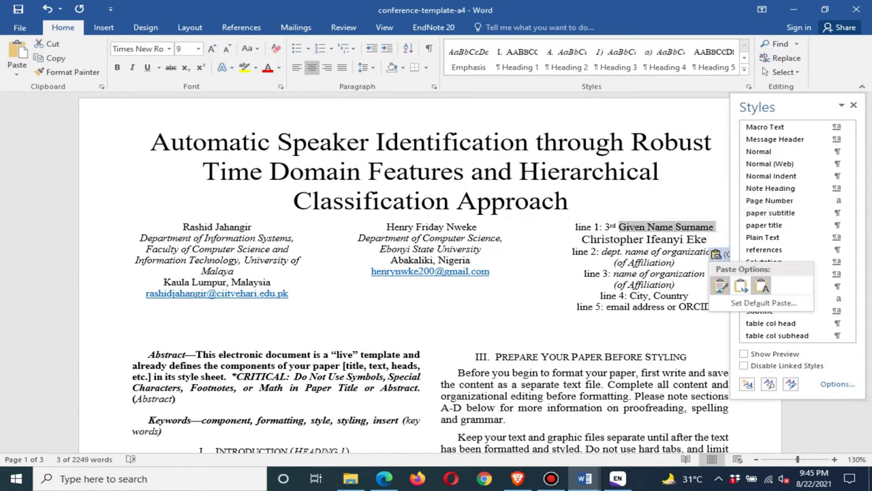
pyautogui.click(761, 285)
pyautogui.click(853, 104)
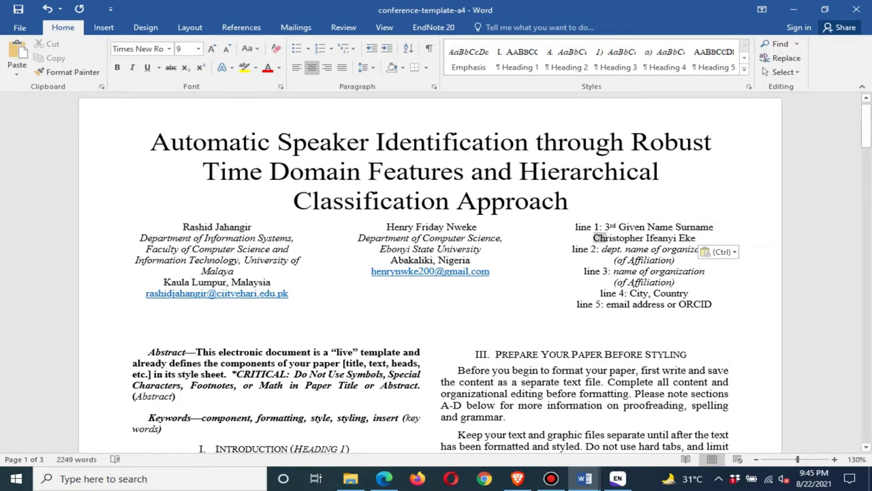
pyautogui.moveTo(593, 238); pyautogui.dragTo(575, 226)
pyautogui.press('Delete')
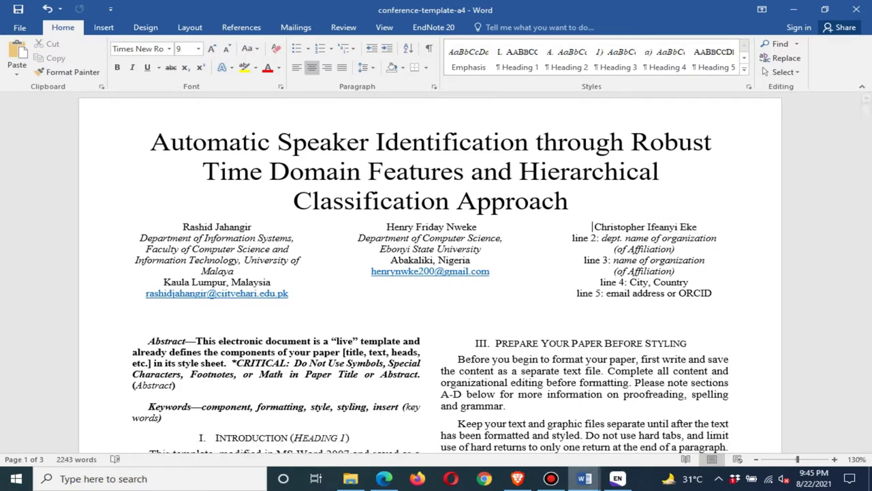
pyautogui.click(508, 443)
pyautogui.moveTo(217, 228); pyautogui.dragTo(274, 228)
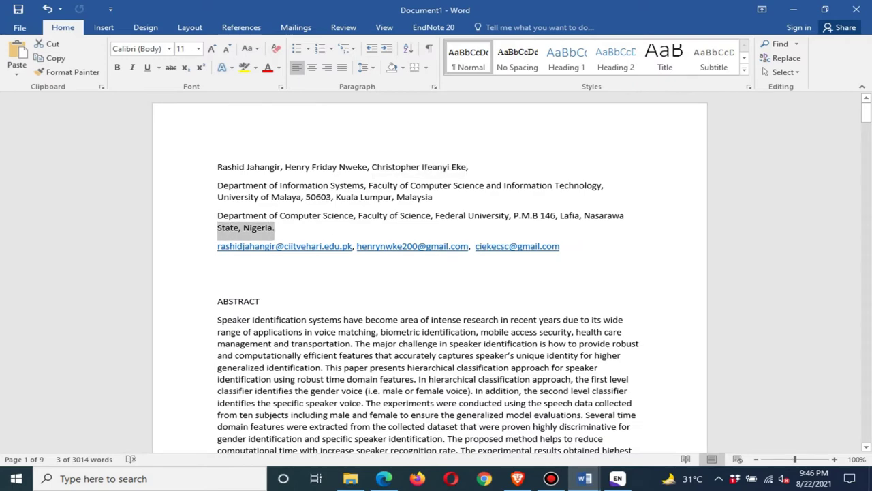
# Step: Move the Federal University affiliation into the third column, deleting the line 2 and line 3 placeholders
pyautogui.tripleClick(275, 229)
pyautogui.hotkey('ctrl', 'x')
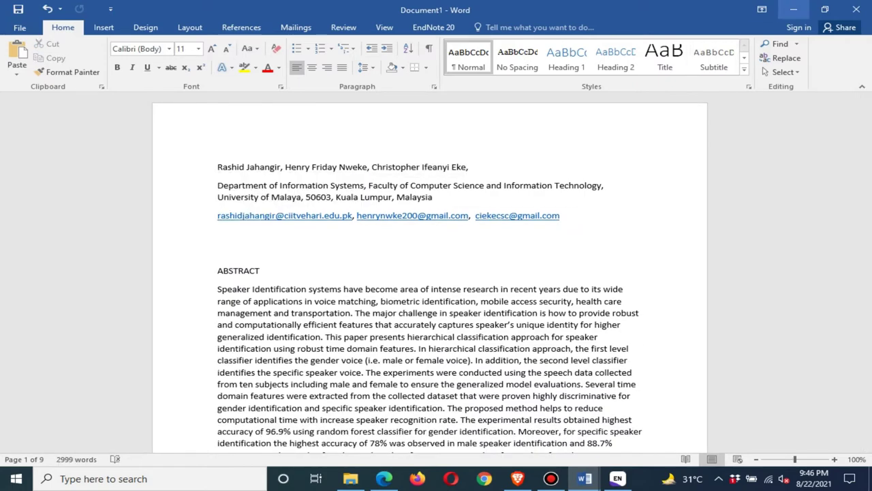
pyautogui.hotkey('alt', 'Tab')
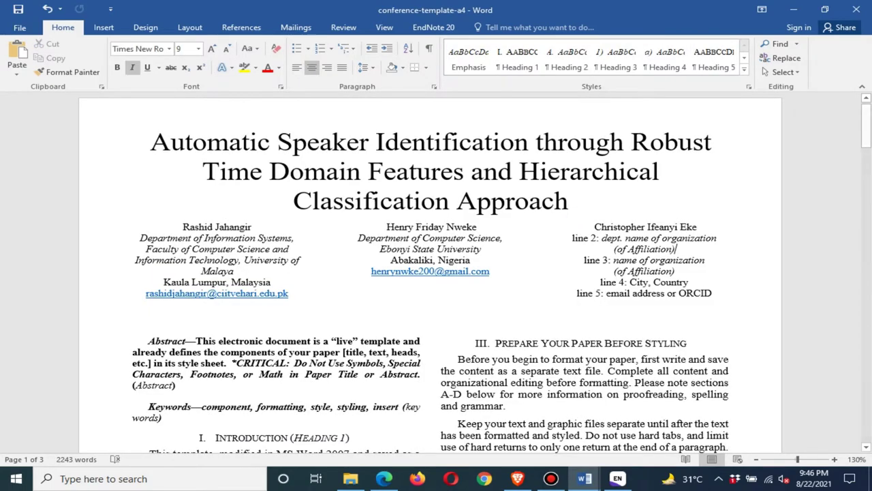
pyautogui.hotkey('ctrl', 'v')
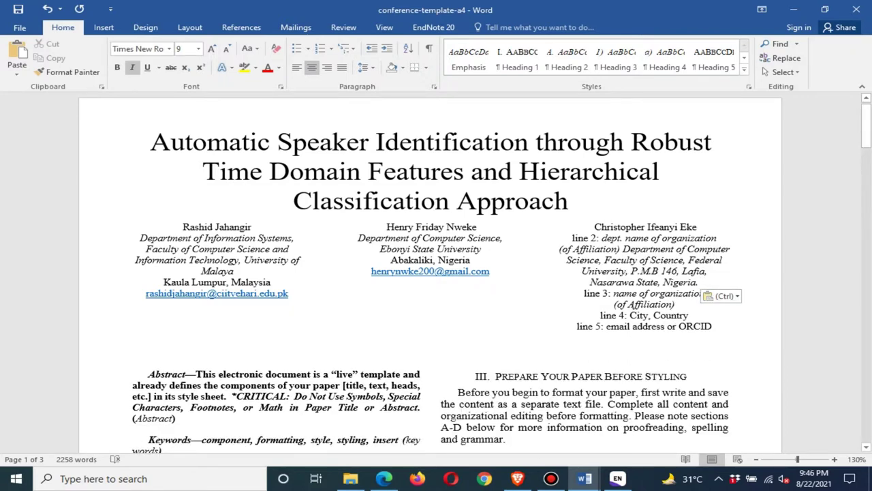
pyautogui.hotkey('shift', 'Up')
pyautogui.hotkey('shift', 'Up')
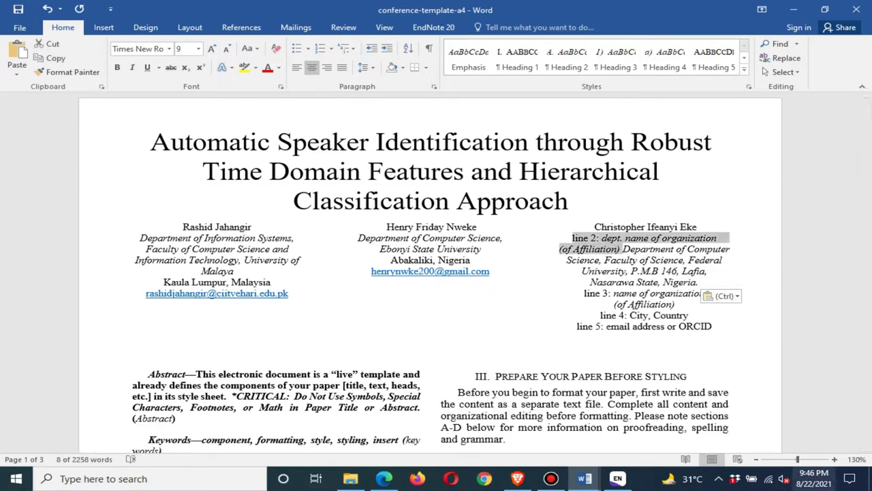
pyautogui.press('Delete')
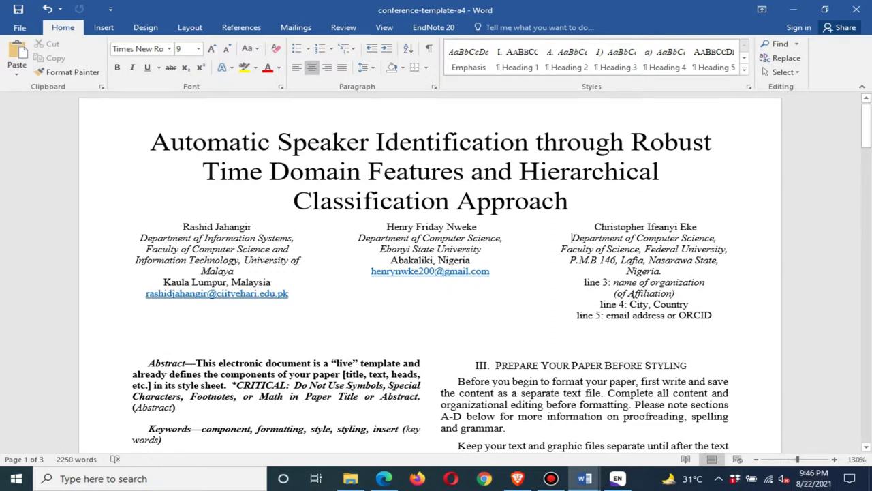
pyautogui.press('Down')
pyautogui.press('Down')
pyautogui.press('Down')
pyautogui.press('End')
pyautogui.hotkey('ctrl', 'shift', 'Up')
pyautogui.press('Delete')
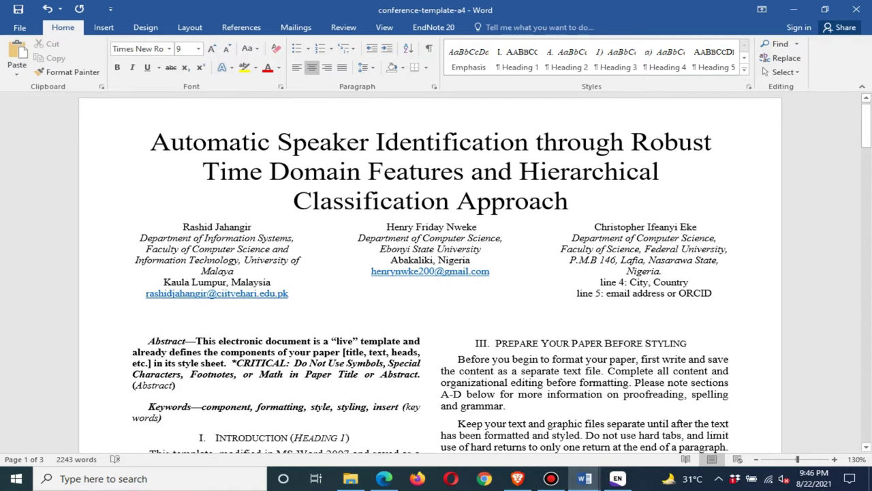
# Step: Replace City and Country on line 4 with Lafia and Nigeria
pyautogui.doubleClick(633, 260)
pyautogui.hotkey('ctrl', 'c')
pyautogui.doubleClick(638, 282)
pyautogui.hotkey('ctrl', 'v')
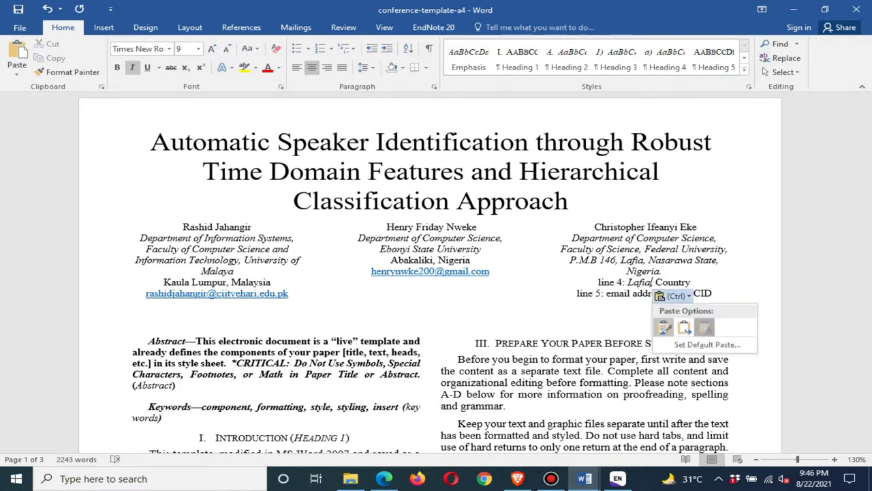
pyautogui.press('t')
pyautogui.doubleClick(642, 270)
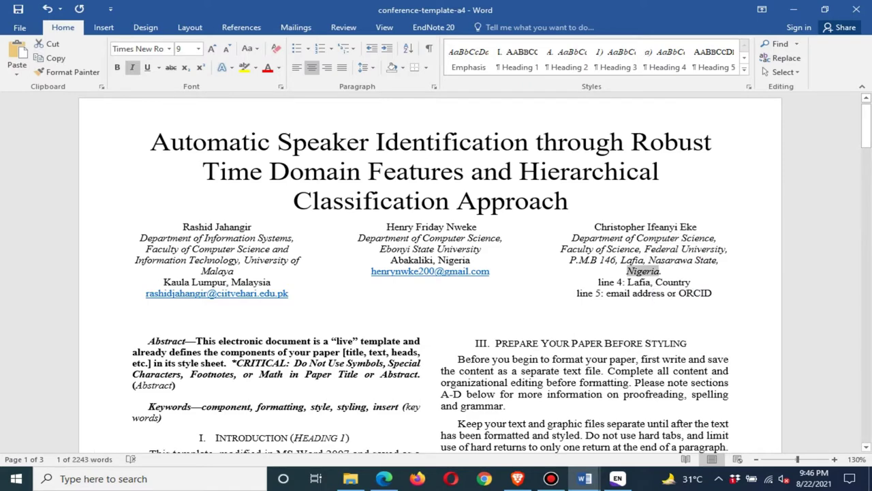
pyautogui.hotkey('ctrl', 'c')
pyautogui.doubleClick(676, 281)
pyautogui.hotkey('ctrl', 'v')
# Step: Delete the postal-box address line and the 'line 4' placeholder label
pyautogui.hotkey('ctrl', 'shift', 'Left')
pyautogui.hotkey('ctrl', 'shift', 'Left')
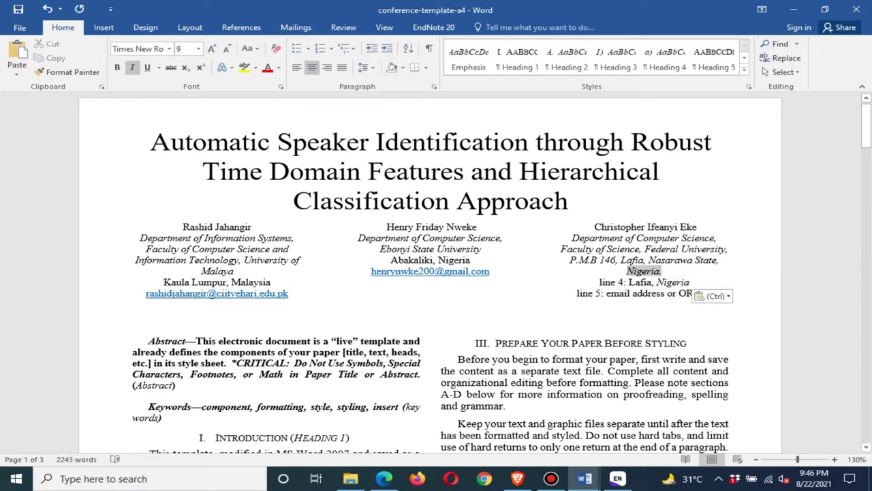
pyautogui.hotkey('ctrl', 'shift', 'Left')
pyautogui.hotkey('ctrl', 'shift', 'Left')
pyautogui.hotkey('ctrl', 'shift', 'Left')
pyautogui.press('BackSpace')
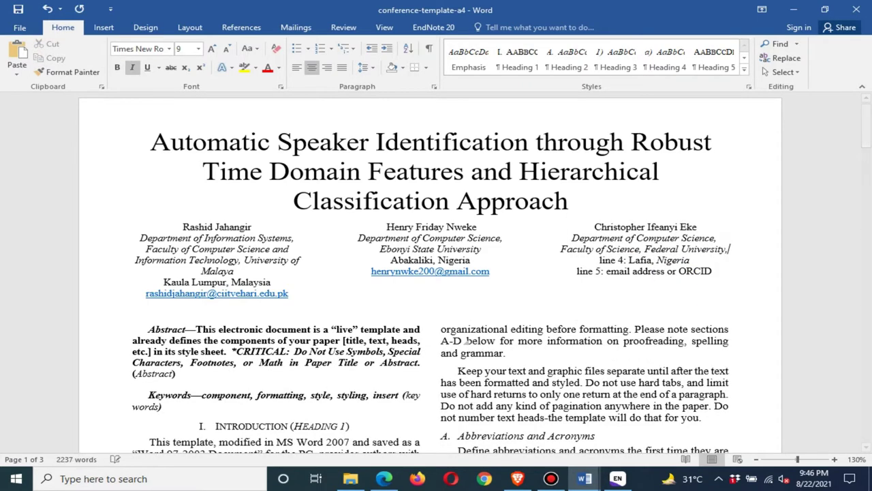
pyautogui.hotkey('ctrl', 'shift', 'Right')
pyautogui.hotkey('ctrl', 'shift', 'Right')
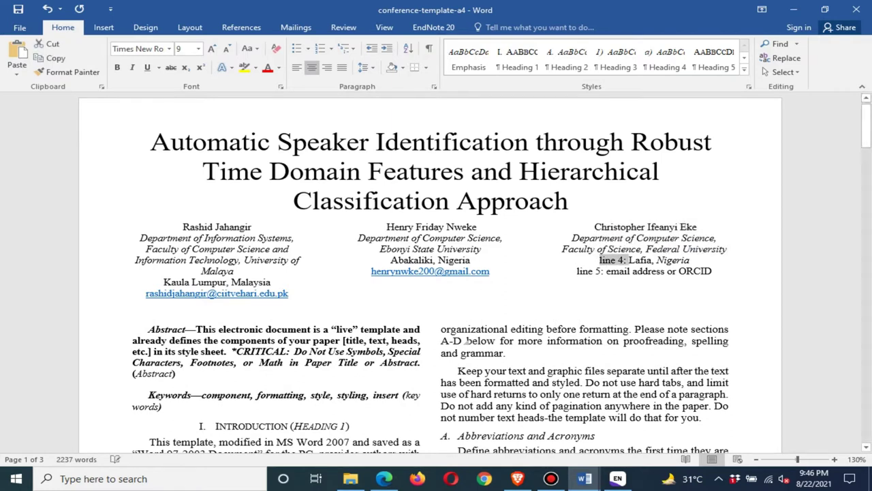
pyautogui.press('BackSpace')
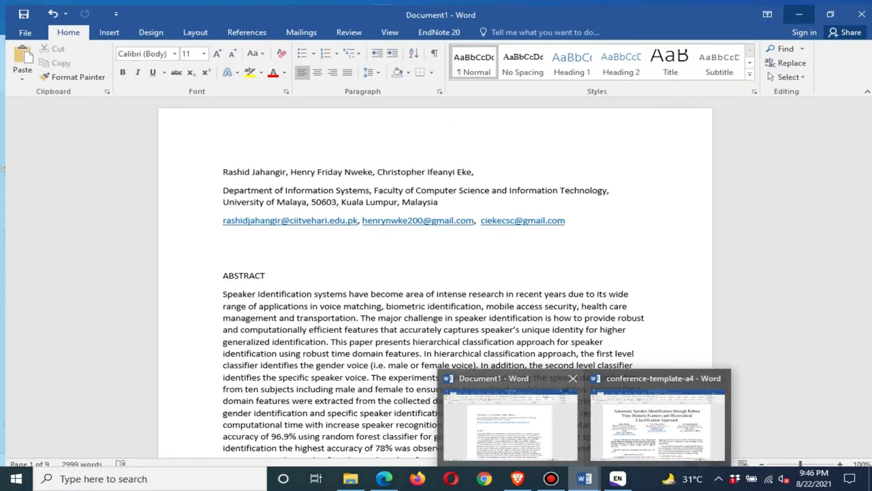
# Step: Paste the third author's e-mail over 'email address or ORCID' and remove the 'line 5: ' label
pyautogui.click(502, 419)
pyautogui.moveTo(560, 215); pyautogui.dragTo(474, 215)
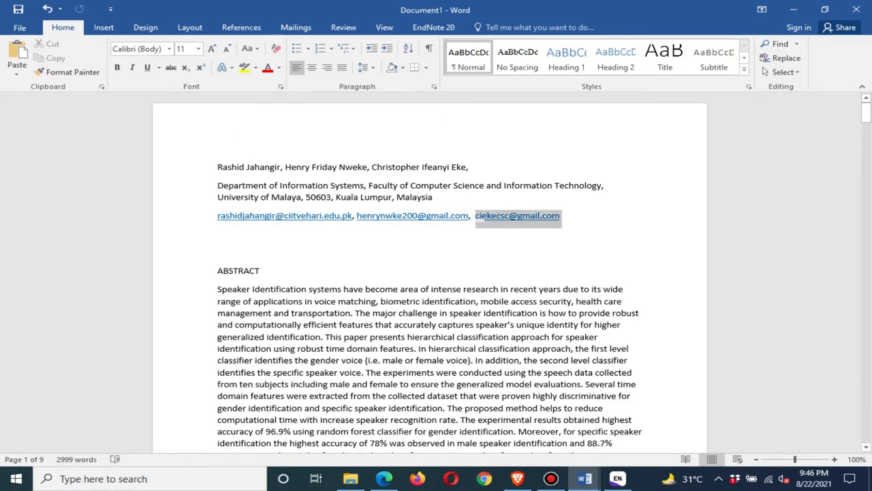
pyautogui.moveTo(584, 478)
pyautogui.click(634, 419)
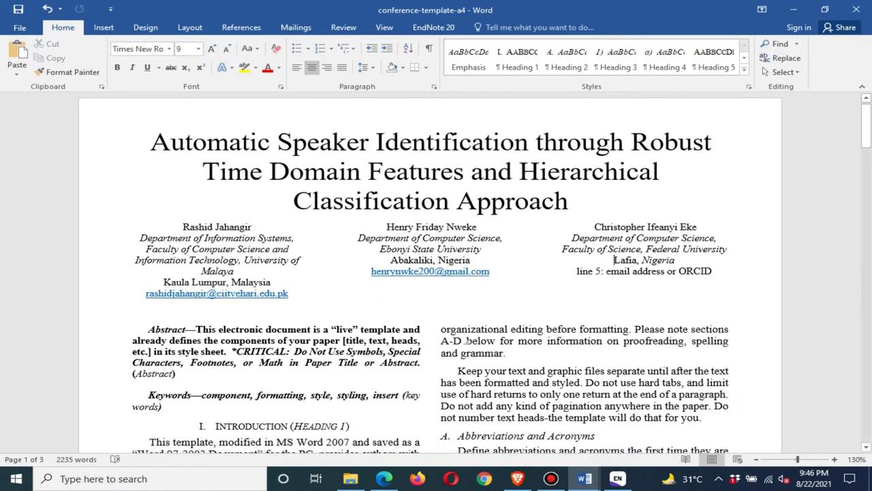
pyautogui.moveTo(607, 271); pyautogui.dragTo(712, 271)
pyautogui.hotkey('ctrl', 'v')
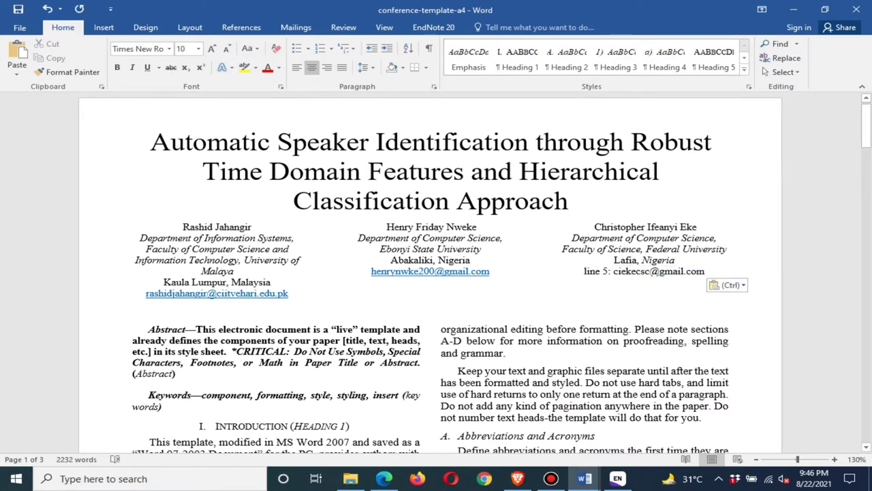
pyautogui.press('Delete')
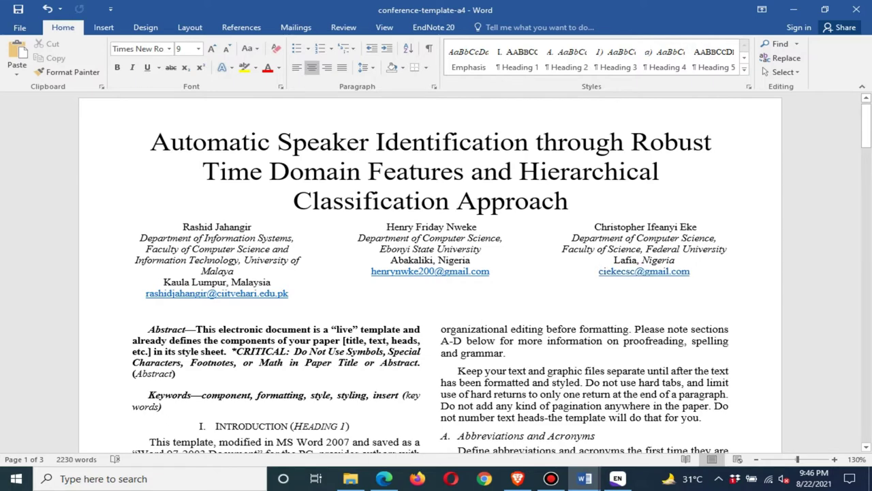
pyautogui.scroll(-2, 429, 273)
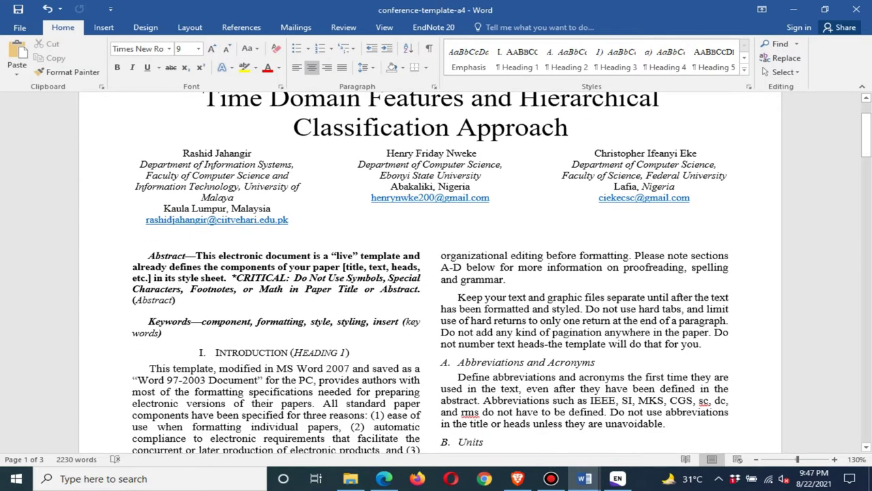
pyautogui.click(511, 417)
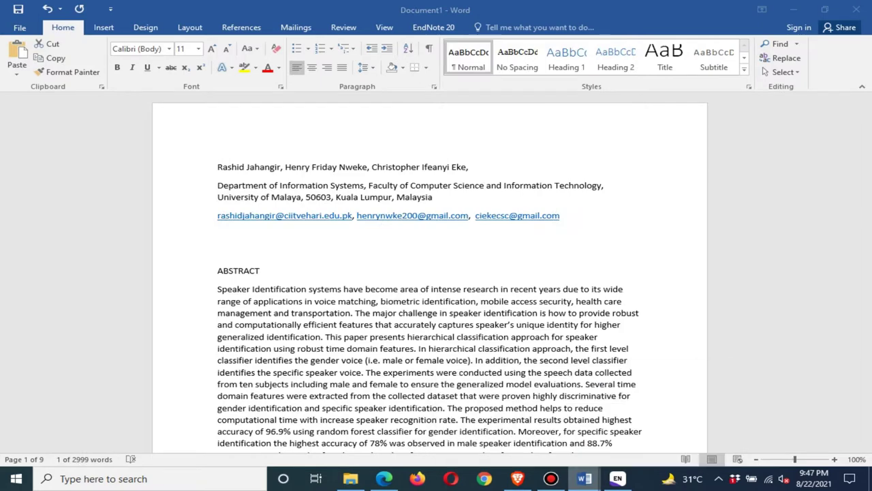
# Step: Paste the draft's abstract paragraph over the template's placeholder abstract
pyautogui.tripleClick(369, 336)
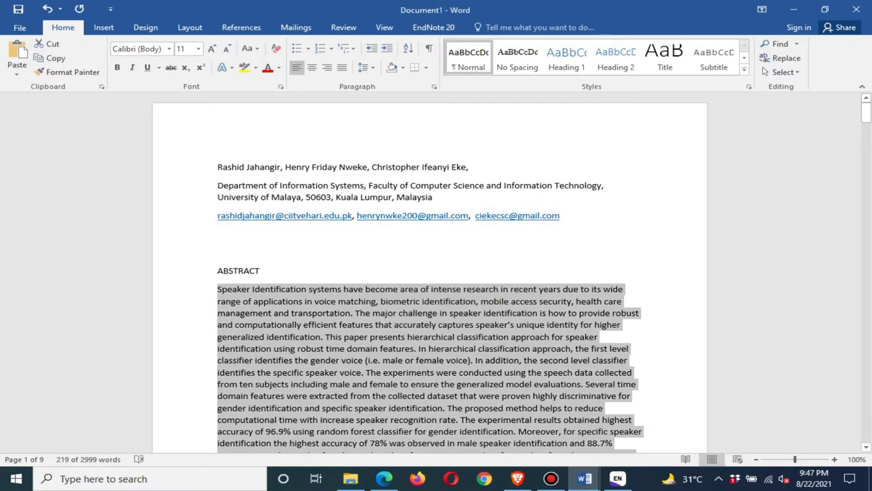
pyautogui.click(793, 9)
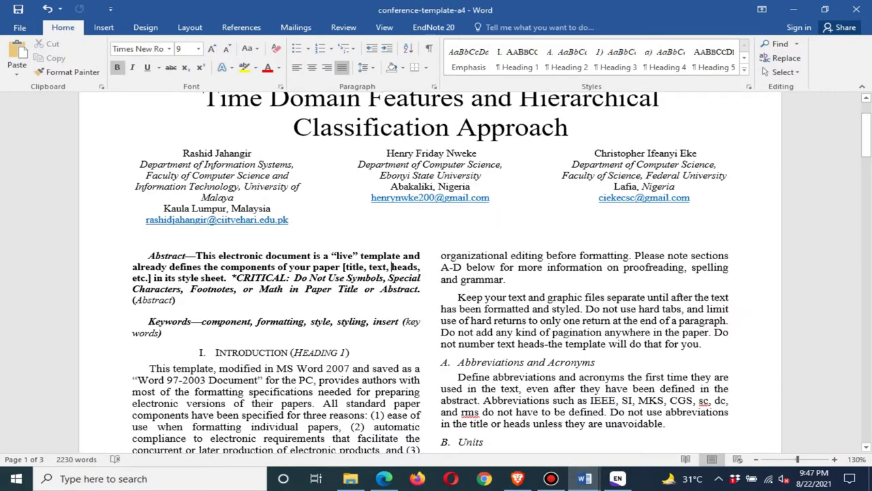
pyautogui.click(749, 87)
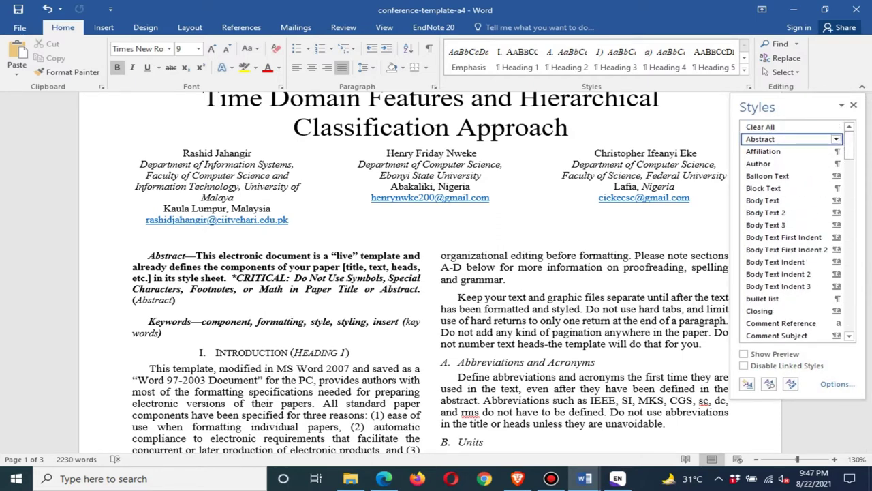
pyautogui.scroll(-3, 328, 256)
pyautogui.moveTo(196, 144); pyautogui.dragTo(179, 193)
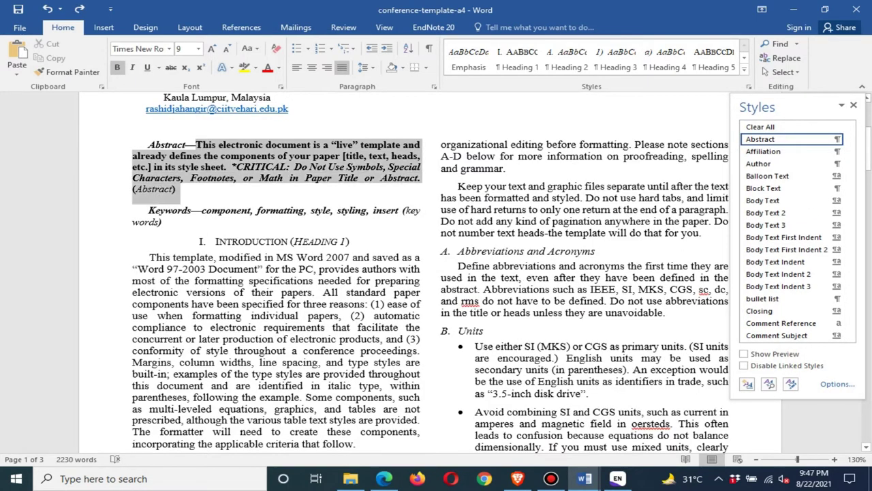
pyautogui.hotkey('ctrl', 'v')
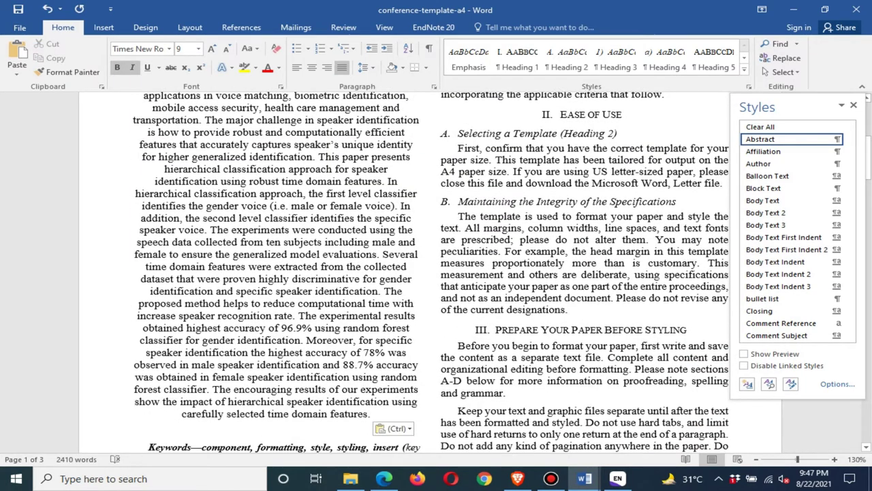
# Step: Apply the Abstract style to the pasted abstract and delete the abstract from the draft
pyautogui.click(397, 428)
pyautogui.click(425, 395)
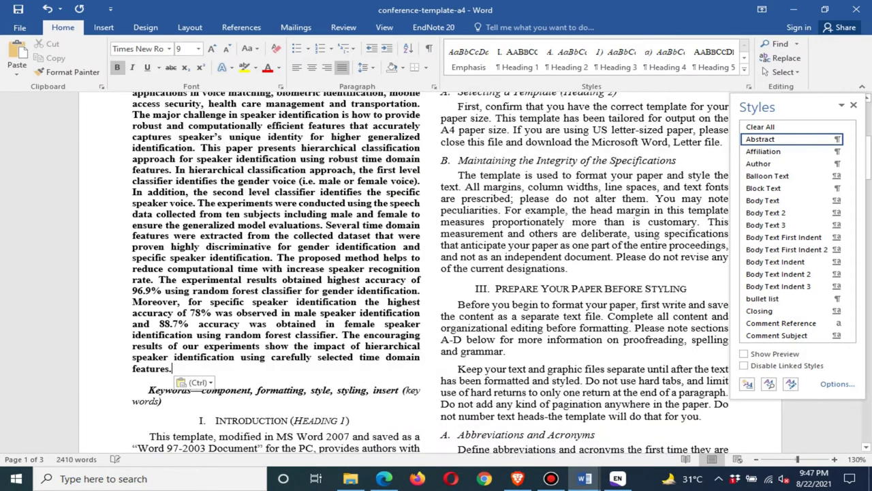
pyautogui.scroll(5, 354, 283)
pyautogui.scroll(-1, 353, 283)
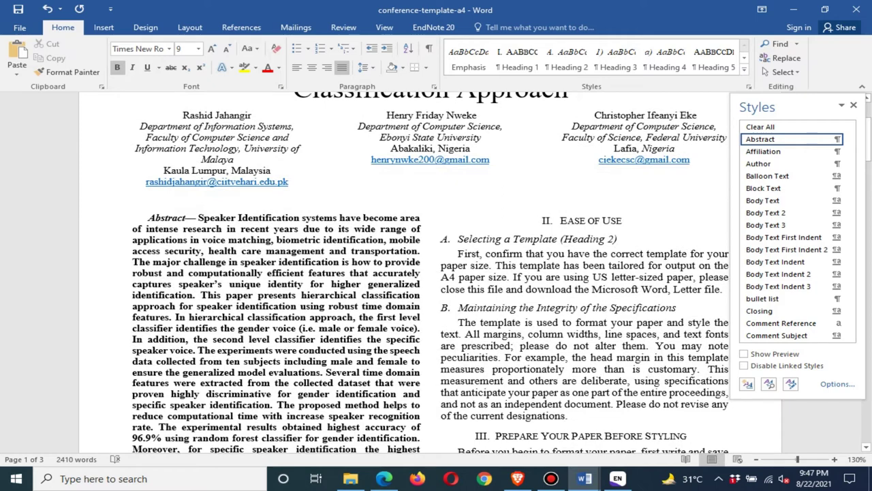
pyautogui.scroll(-6, 354, 283)
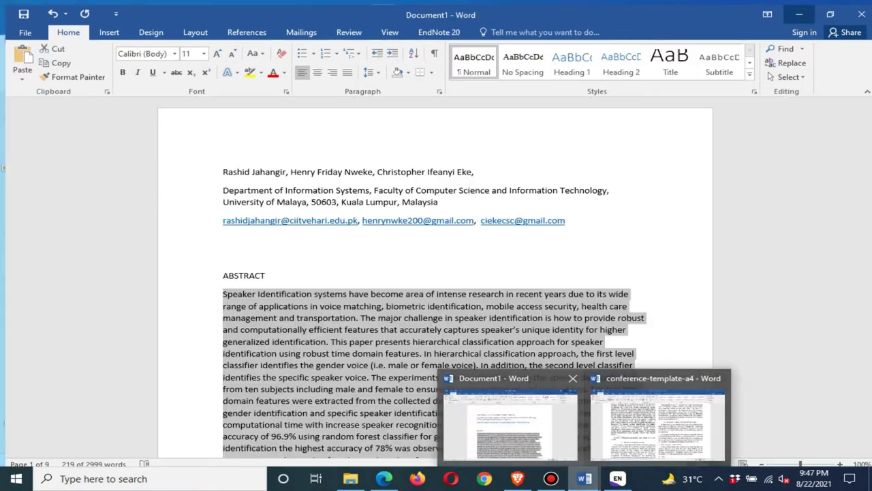
pyautogui.click(505, 430)
pyautogui.press('Delete')
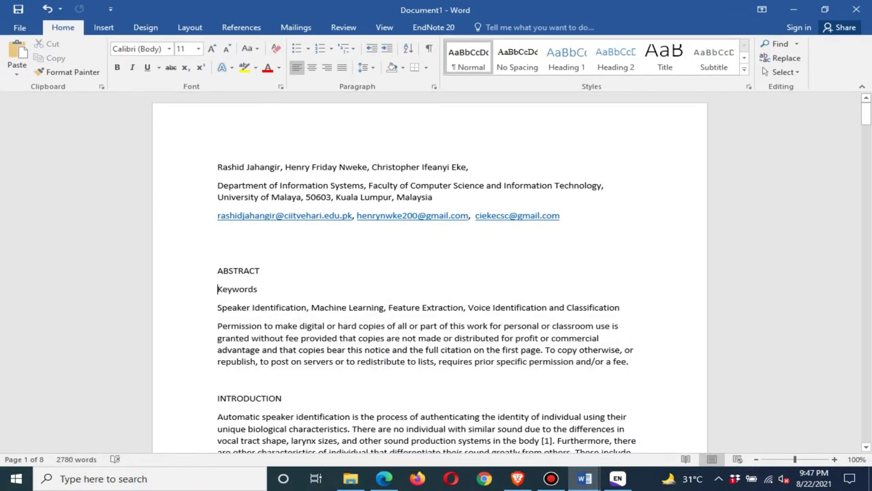
# Step: Cut the keywords line from the draft, then delete its author block, abstract labels and permission paragraph
pyautogui.moveTo(218, 308); pyautogui.dragTo(620, 308)
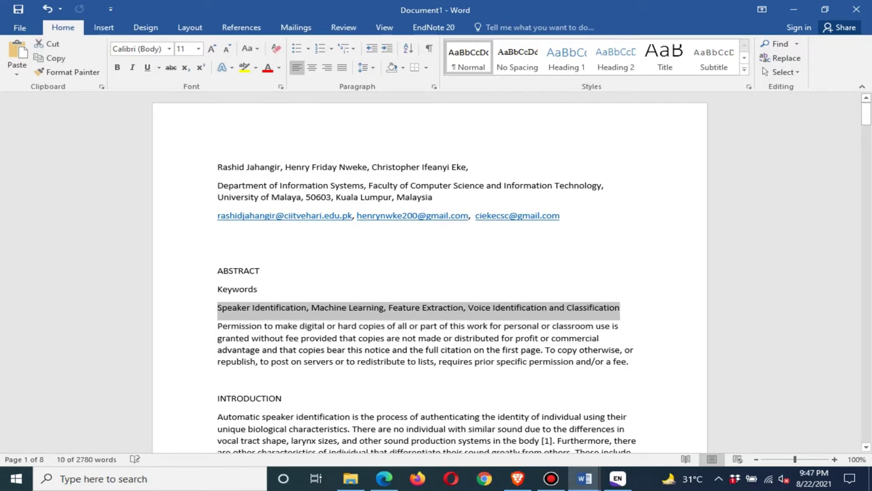
pyautogui.press('Delete')
pyautogui.hotkey('ctrl', 'shift', 'Home')
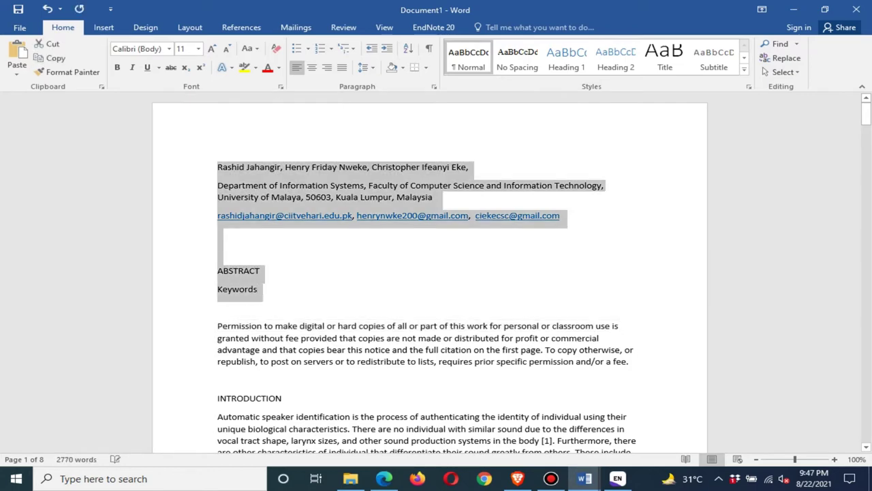
pyautogui.press('Delete')
pyautogui.tripleClick(599, 211)
pyautogui.press('Delete')
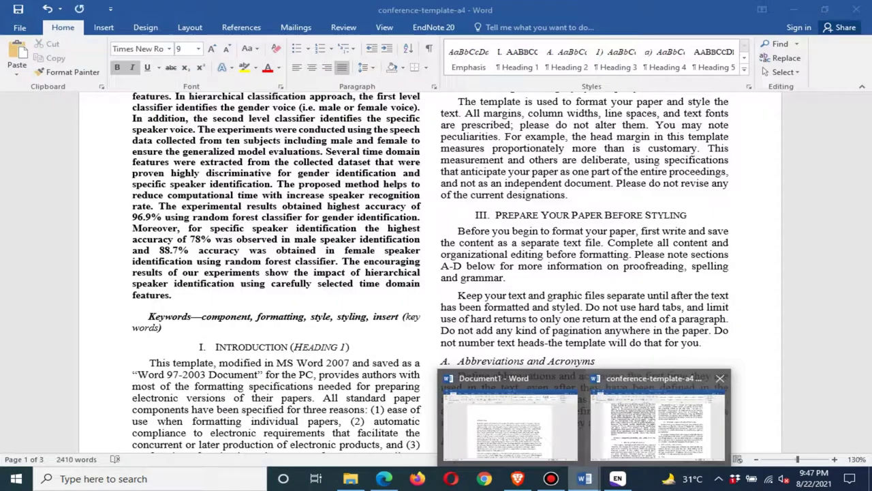
# Step: Replace the template's placeholder keywords after 'Keywords—' with the paper's pasted keywords
pyautogui.click(657, 419)
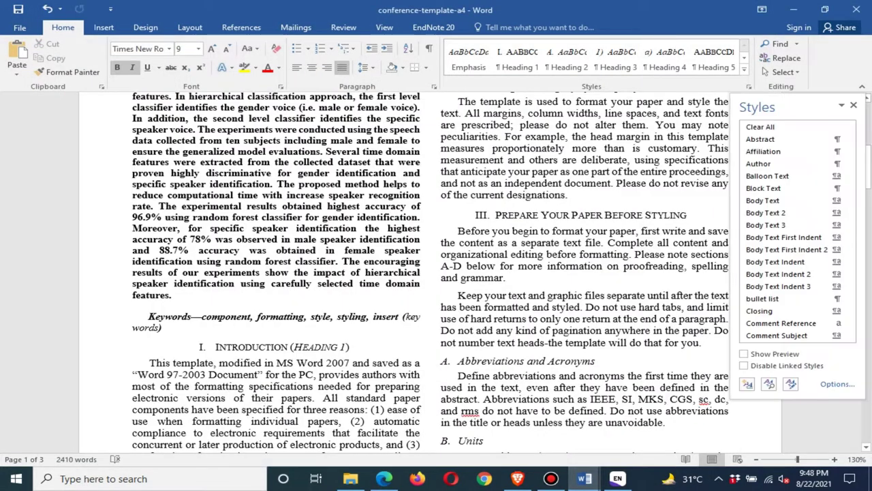
pyautogui.moveTo(202, 316); pyautogui.dragTo(163, 327)
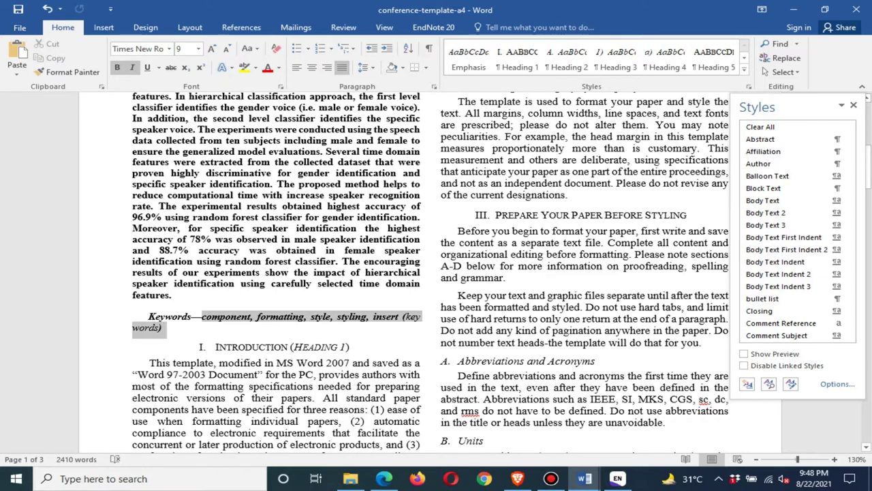
pyautogui.press('Delete')
pyautogui.press('Delete')
pyautogui.hotkey('ctrl', 'z')
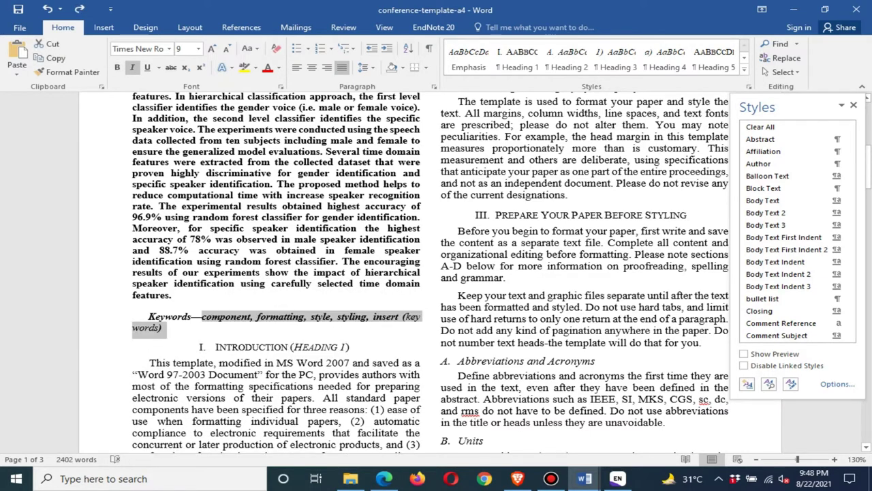
pyautogui.hotkey('ctrl', 'v')
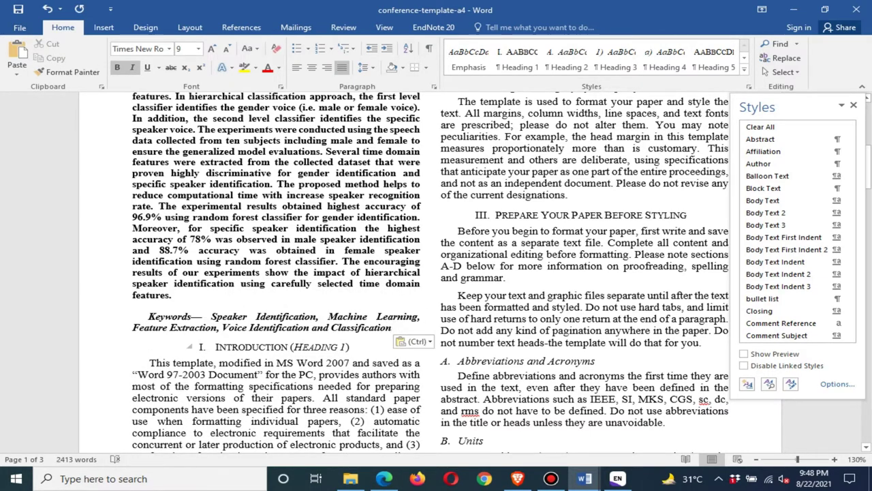
pyautogui.click(416, 340)
pyautogui.click(446, 372)
pyautogui.press('BackSpace')
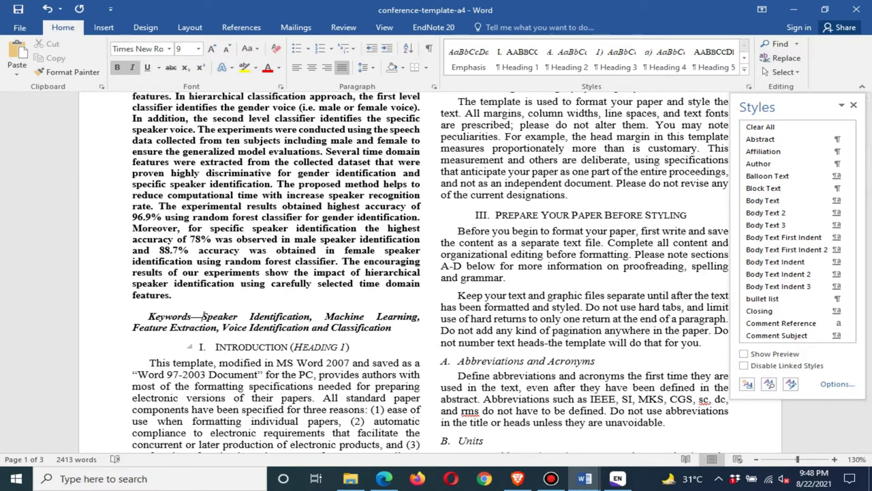
# Step: Trim the template heading to INTRODUCTION by removing the '(HEADING 1)' note
pyautogui.scroll(-5, 436, 273)
pyautogui.click(350, 162)
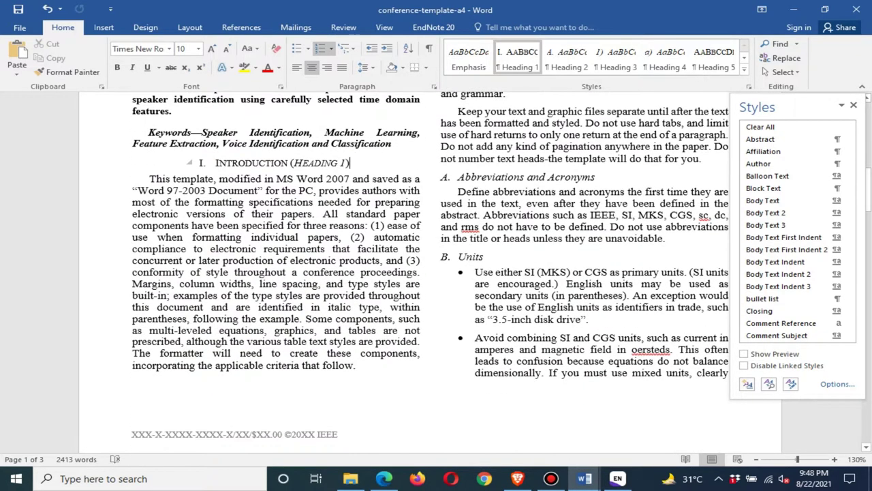
pyautogui.press('BackSpace')
pyautogui.press('BackSpace')
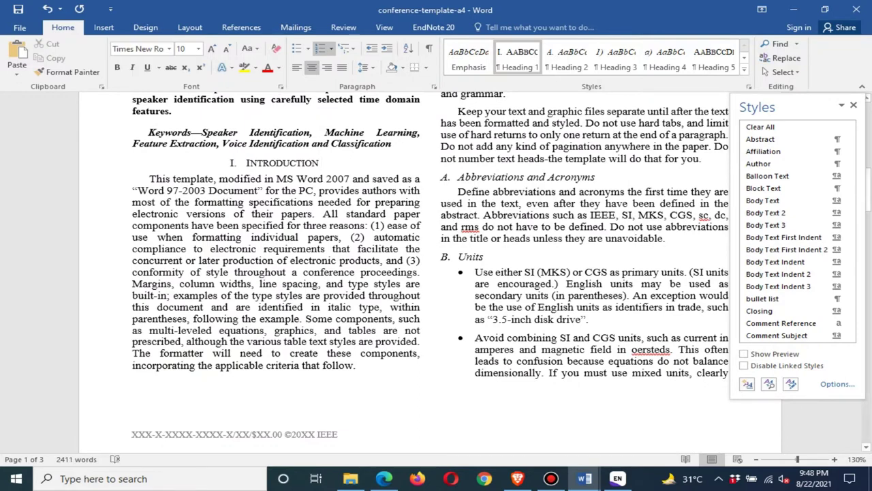
pyautogui.click(510, 422)
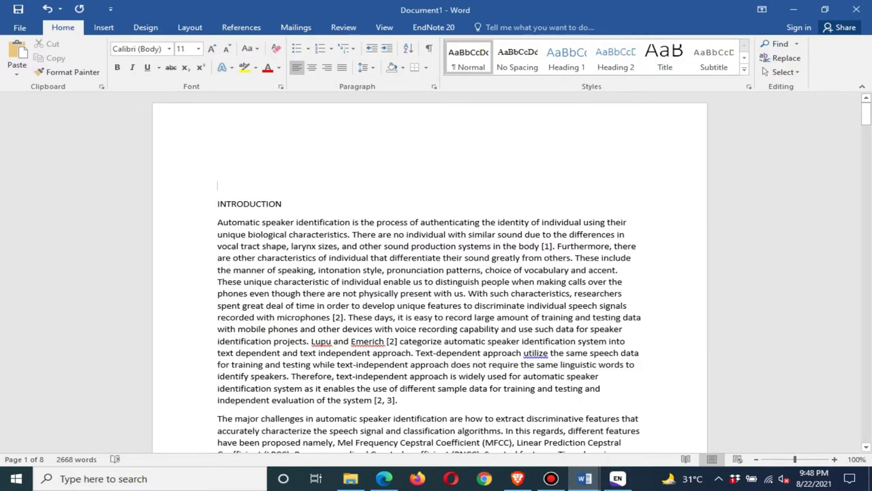
# Step: Cut the draft's first introduction paragraph and try pasting it over the template placeholder, then undo
pyautogui.moveTo(399, 402); pyautogui.dragTo(218, 222)
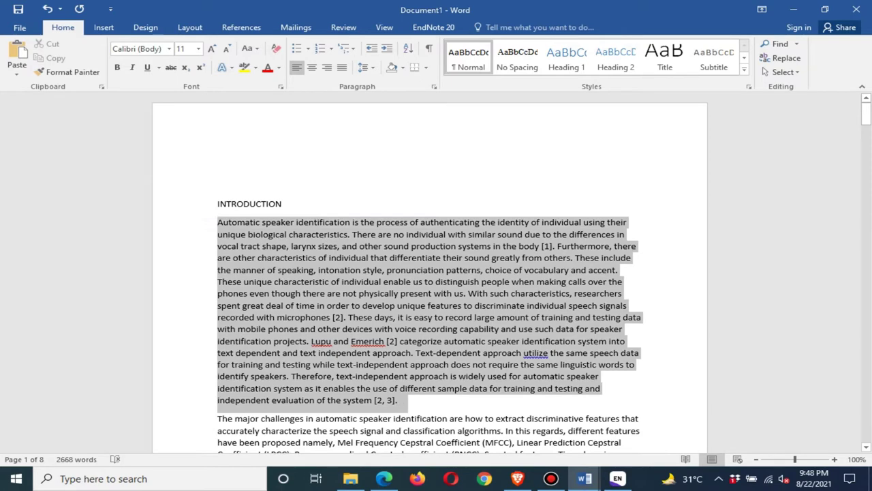
pyautogui.press('Delete')
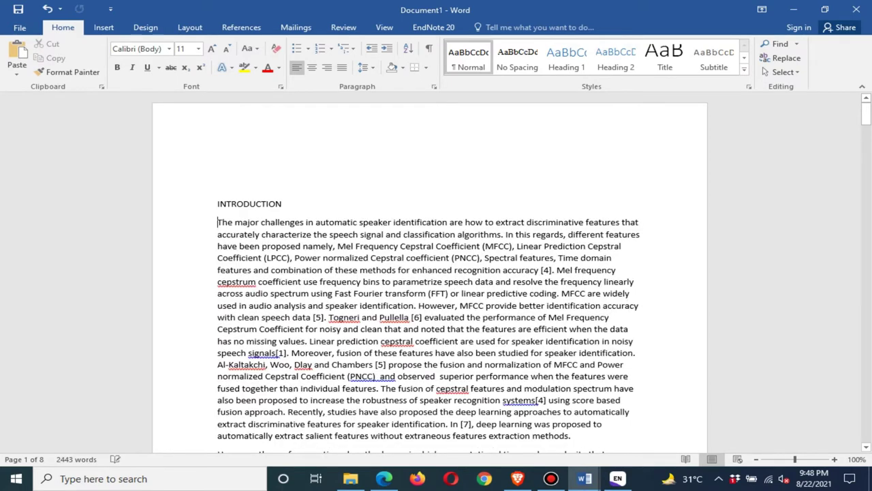
pyautogui.click(688, 436)
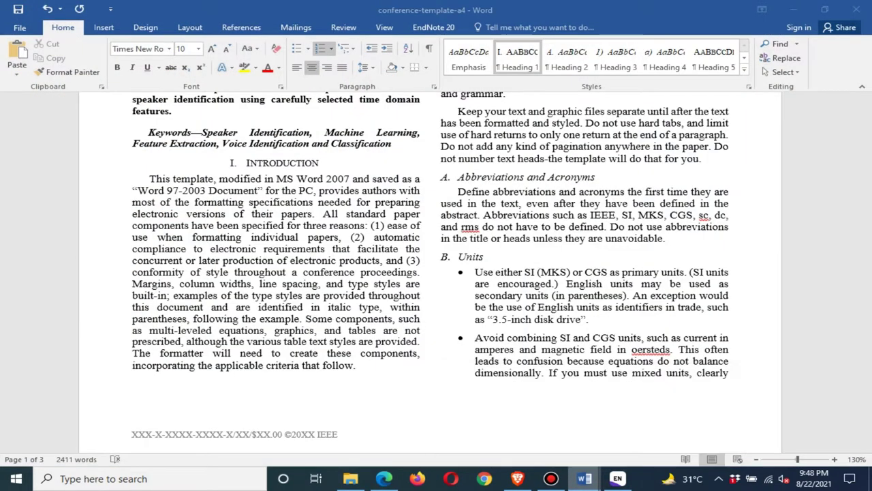
pyautogui.moveTo(149, 178); pyautogui.dragTo(359, 367)
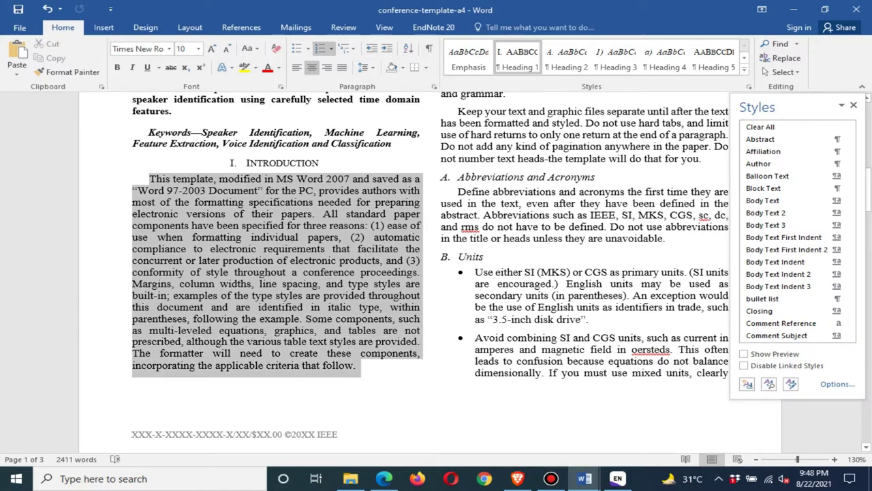
pyautogui.hotkey('ctrl', 'v')
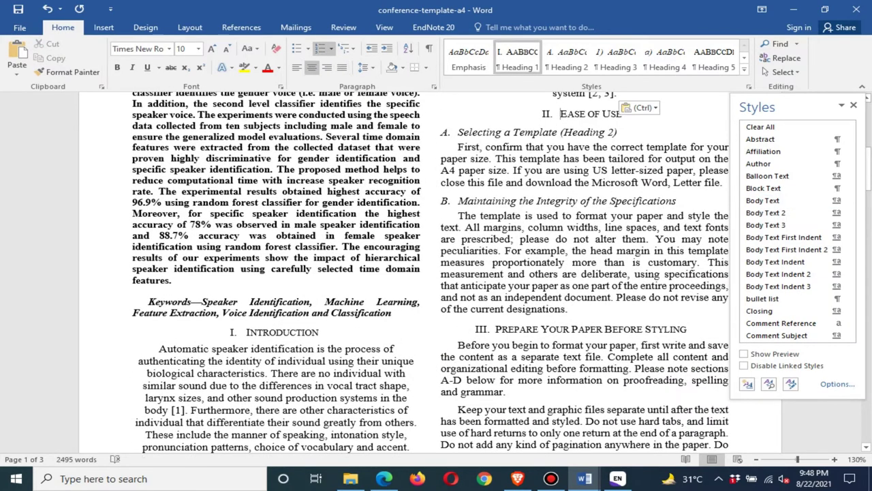
pyautogui.scroll(-4, 436, 273)
pyautogui.scroll(5, 436, 272)
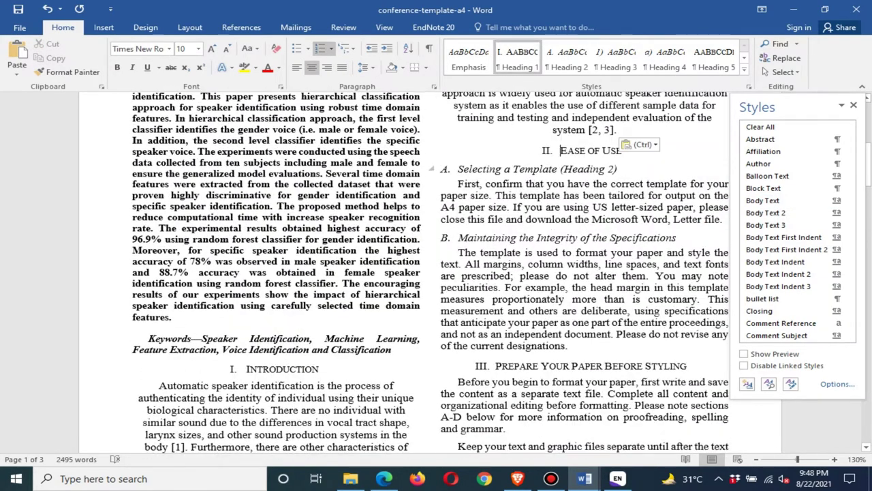
pyautogui.click(627, 144)
pyautogui.click(672, 175)
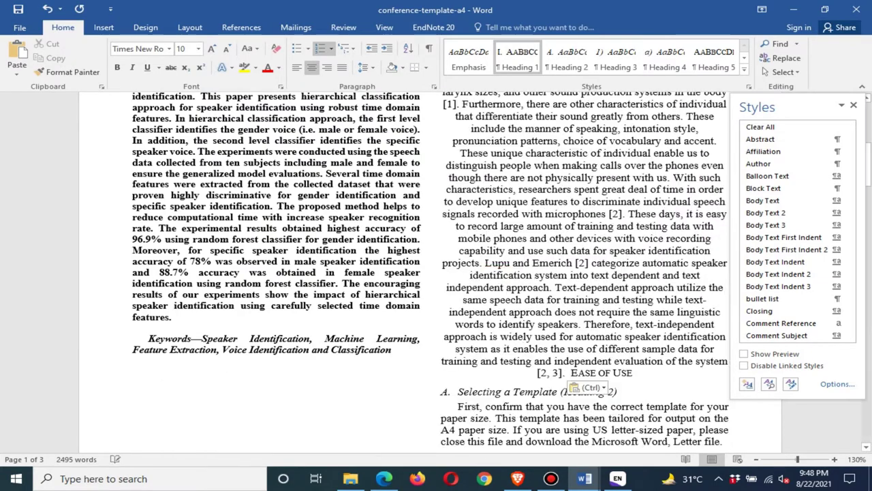
pyautogui.hotkey('ctrl', 'z')
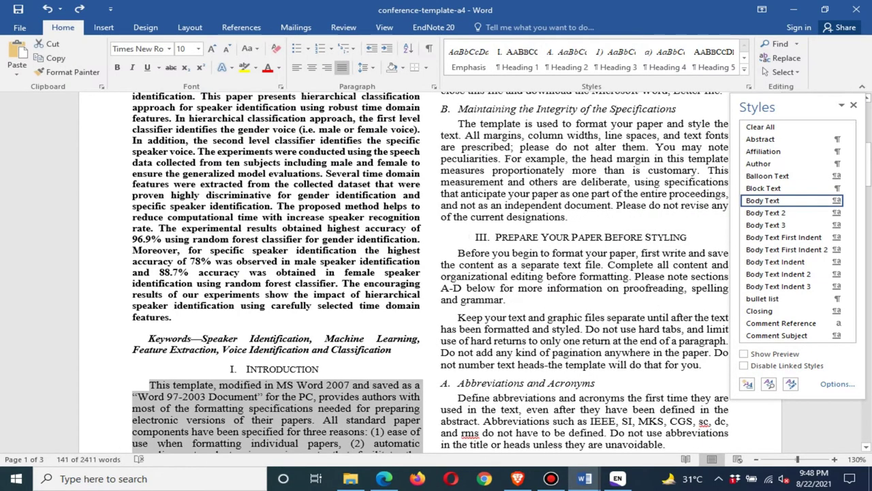
# Step: Replace the placeholder introduction paragraph with the pasted paragraph, formatted to match body text
pyautogui.scroll(10, 436, 272)
pyautogui.scroll(-10, 436, 273)
pyautogui.scroll(-8, 436, 273)
pyautogui.scroll(-1, 436, 273)
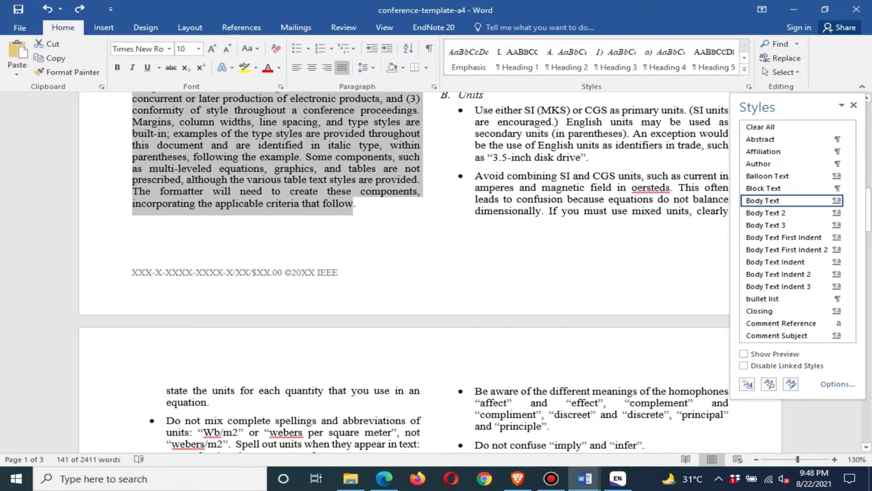
pyautogui.hotkey('shift', 'Down')
pyautogui.hotkey('shift', 'Down')
pyautogui.hotkey('shift', 'Down')
pyautogui.press('Left')
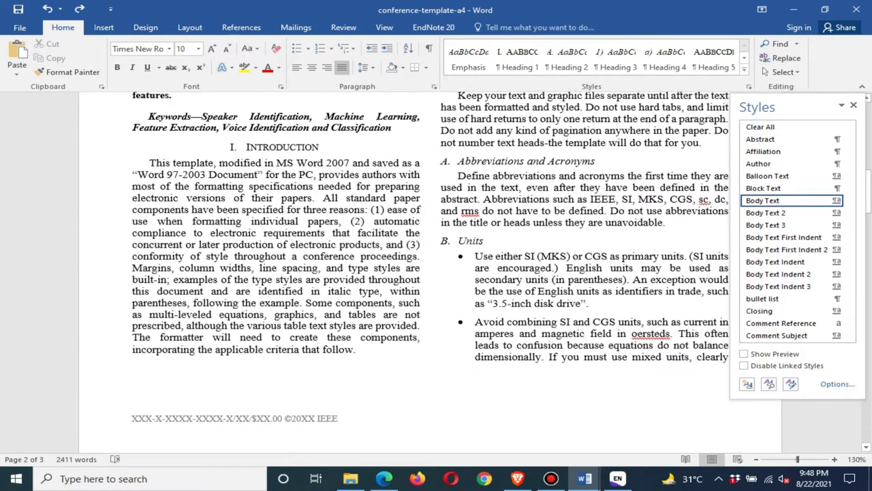
pyautogui.hotkey('shift', 'Down')
pyautogui.hotkey('shift', 'Down')
pyautogui.hotkey('shift', 'Down')
pyautogui.hotkey('shift', 'Down')
pyautogui.hotkey('shift', 'Down')
pyautogui.hotkey('shift', 'Down')
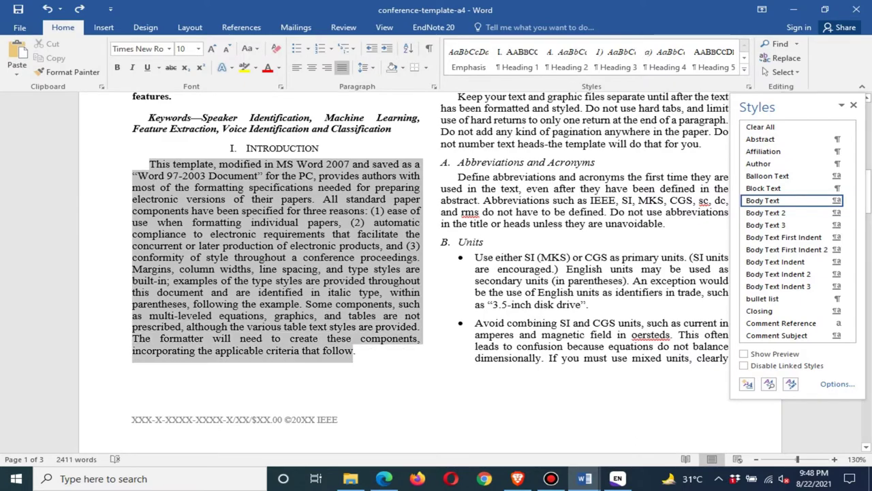
pyautogui.press('Delete')
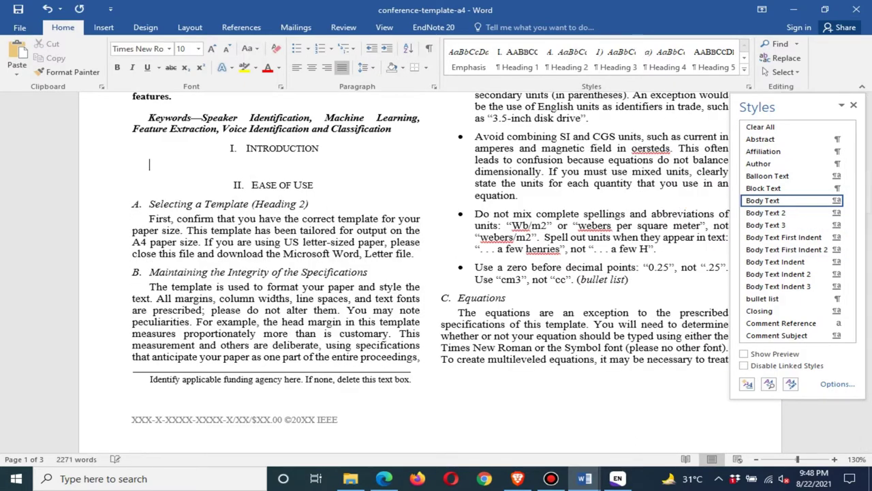
pyautogui.hotkey('ctrl', 'v')
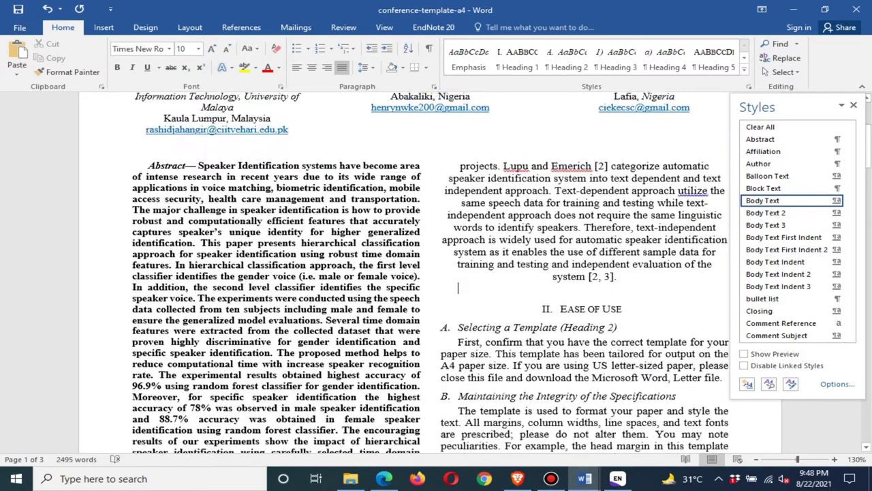
pyautogui.press('ctrl')
pyautogui.press('t')
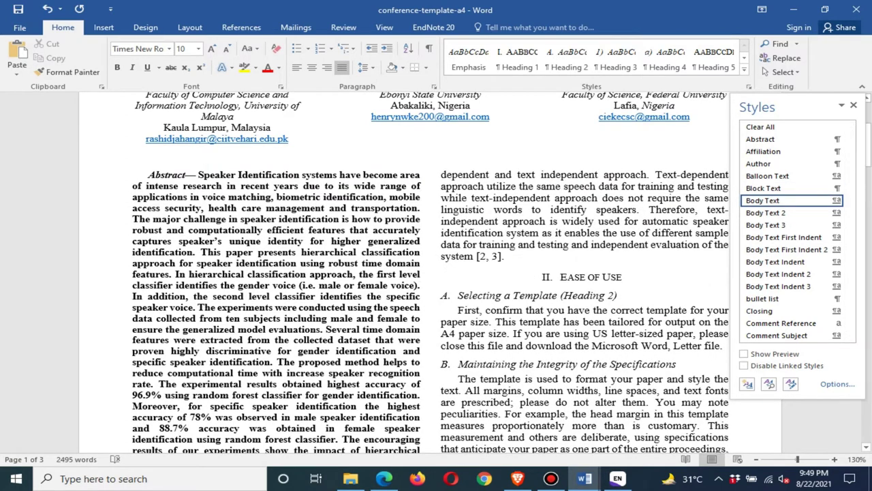
pyautogui.moveTo(584, 478)
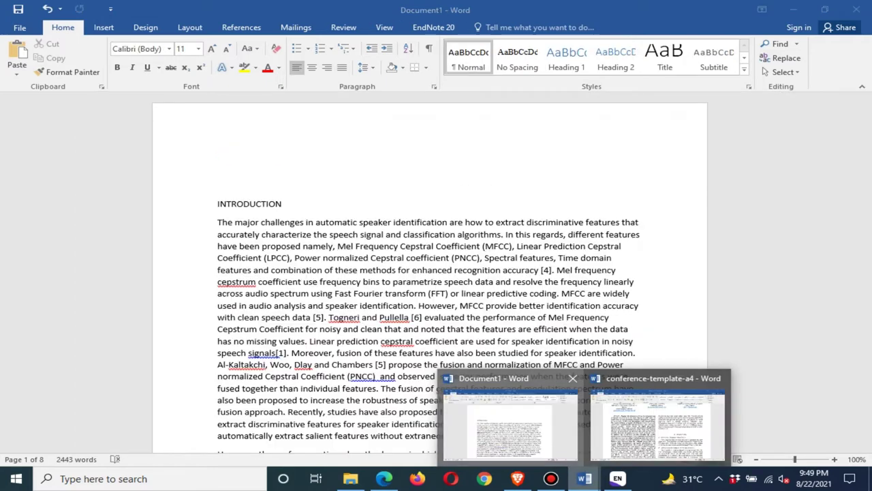
pyautogui.click(510, 419)
# Step: Cut the draft's remaining introduction text, starting from 'The major challenges'
pyautogui.moveTo(218, 222)
pyautogui.mouseDown()
pyautogui.moveTo(584, 411)
pyautogui.moveTo(634, 451)
pyautogui.mouseUp()
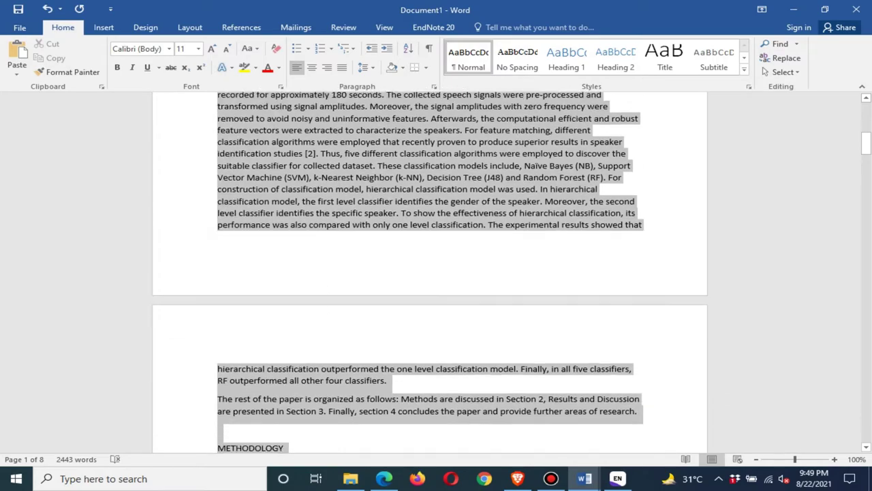
pyautogui.moveTo(634, 451); pyautogui.dragTo(539, 328)
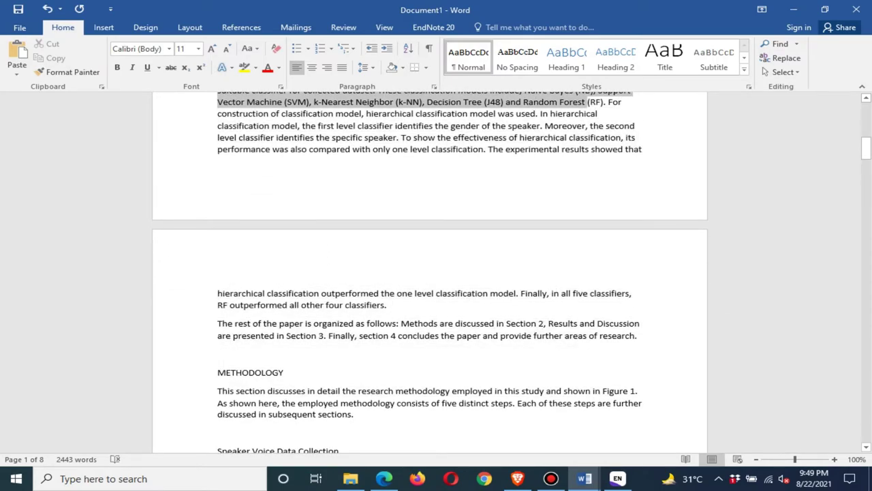
pyautogui.moveTo(546, 326); pyautogui.dragTo(559, 217)
pyautogui.moveTo(217, 183)
pyautogui.mouseDown()
pyautogui.moveTo(571, 396)
pyautogui.moveTo(591, 446)
pyautogui.mouseUp()
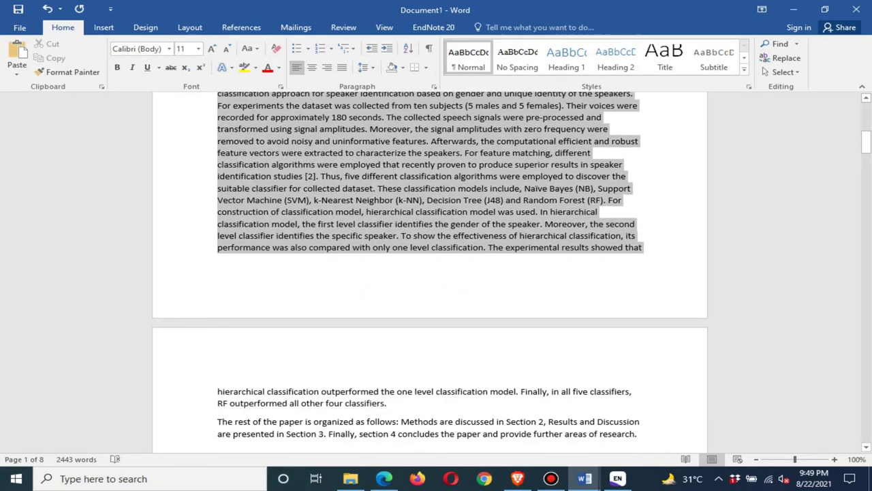
pyautogui.moveTo(591, 446)
pyautogui.mouseDown()
pyautogui.moveTo(386, 403)
pyautogui.moveTo(636, 355)
pyautogui.mouseUp()
pyautogui.press('Delete')
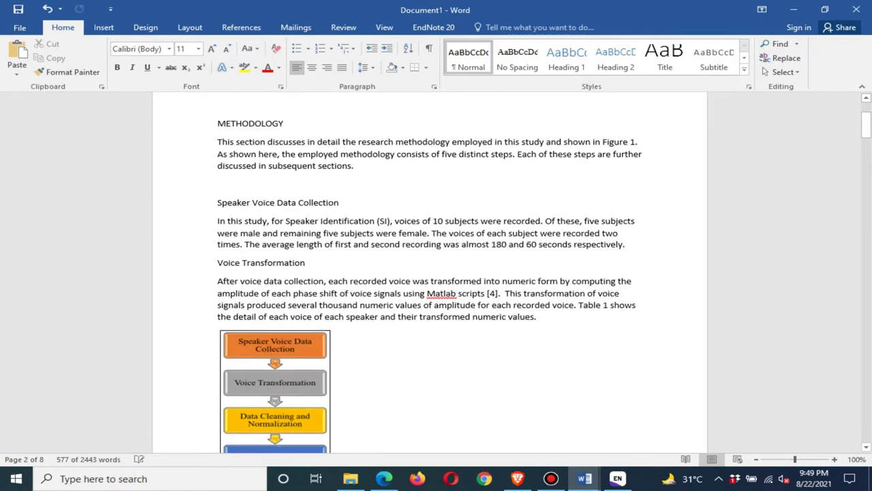
# Step: Paste it after the template's first introduction paragraph, matched to body text
pyautogui.hotkey('alt', 'Tab')
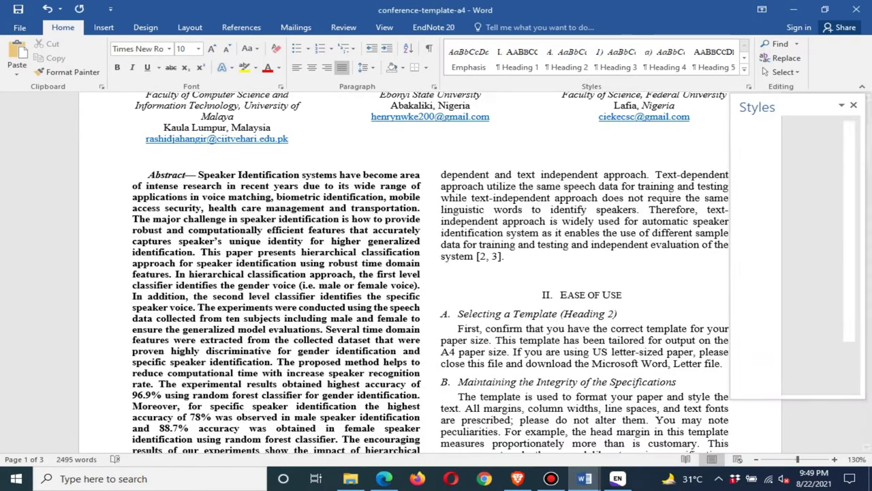
pyautogui.hotkey('ctrl', 'v')
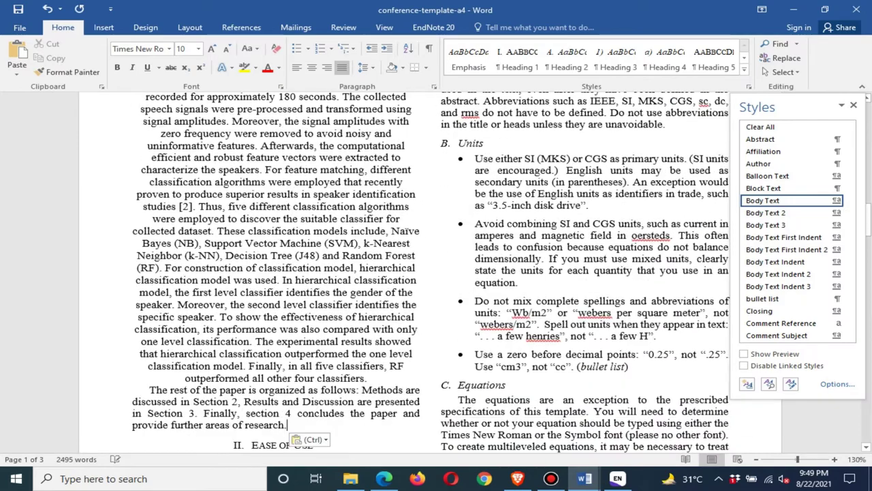
pyautogui.press('ctrl')
pyautogui.press('t')
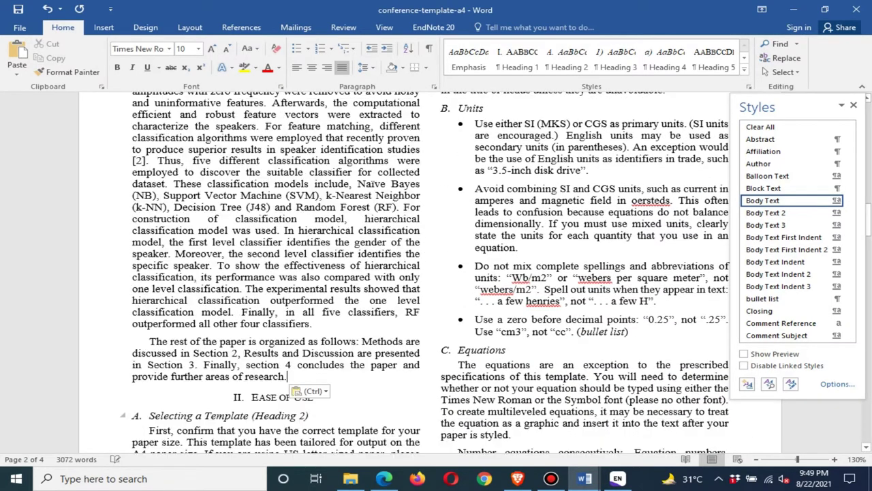
pyautogui.scroll(5, 429, 273)
pyautogui.scroll(6, 429, 273)
pyautogui.scroll(6, 429, 272)
pyautogui.scroll(5, 430, 273)
pyautogui.scroll(1, 430, 273)
pyautogui.scroll(4, 429, 272)
pyautogui.scroll(-10, 430, 273)
pyautogui.scroll(-5, 429, 273)
pyautogui.scroll(-5, 429, 272)
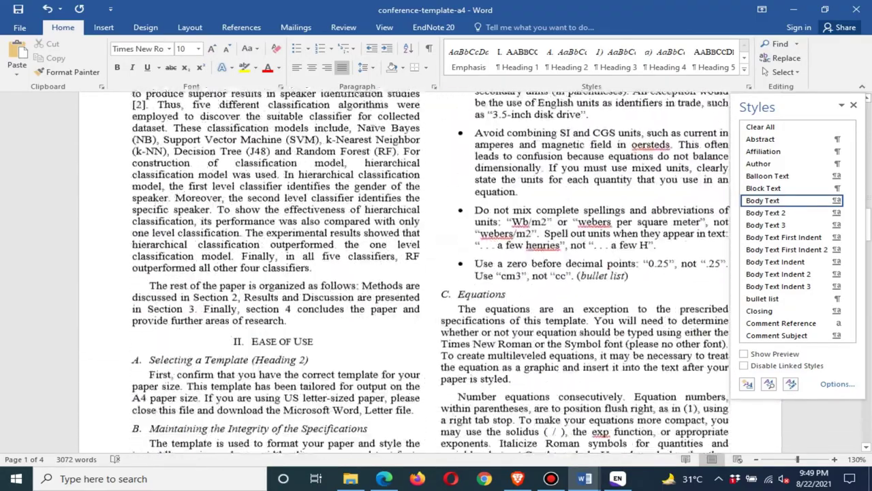
pyautogui.scroll(-3, 429, 273)
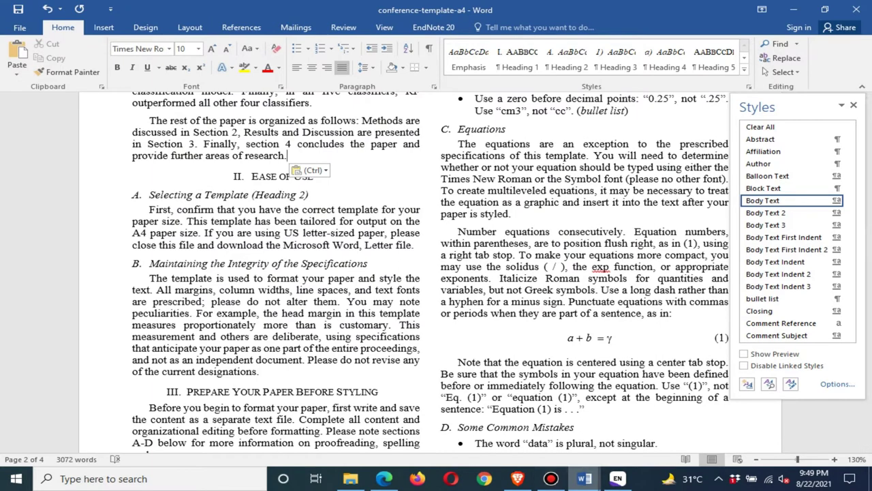
# Step: Cut the METHODOLOGY heading and its opening paragraph from the draft
pyautogui.click(585, 478)
pyautogui.click(508, 419)
pyautogui.doubleClick(250, 259)
pyautogui.click(218, 319)
pyautogui.moveTo(217, 320); pyautogui.dragTo(218, 258)
pyautogui.hotkey('ctrl', 'c')
pyautogui.press('Delete')
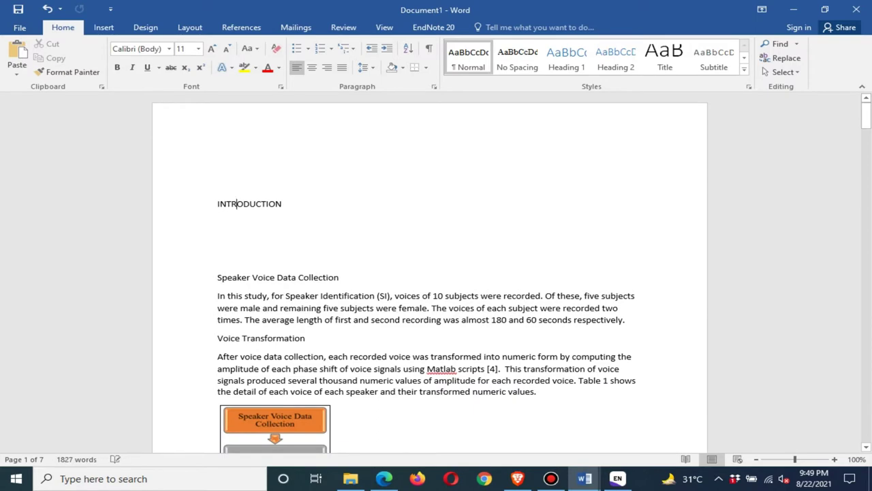
# Step: Delete the draft's INTRODUCTION heading and paste the Methodology text after the template's introduction
pyautogui.doubleClick(237, 203)
pyautogui.press('Delete')
pyautogui.click(584, 478)
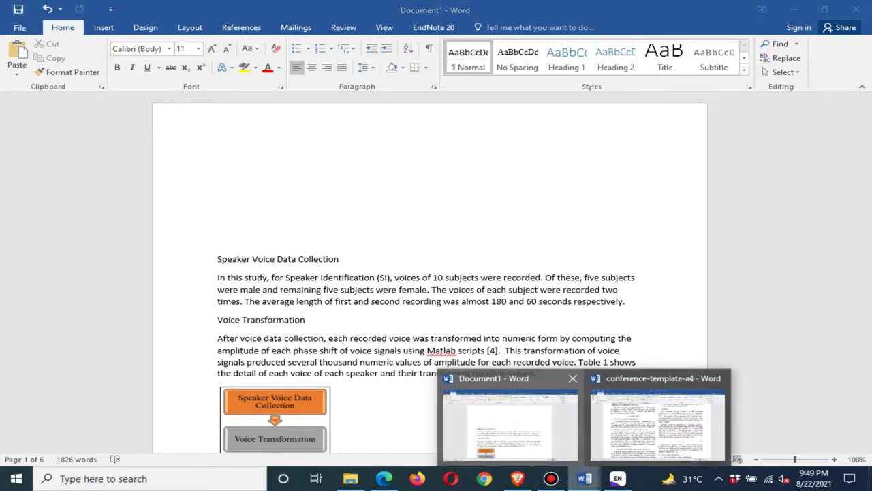
pyautogui.click(657, 422)
pyautogui.press('Return')
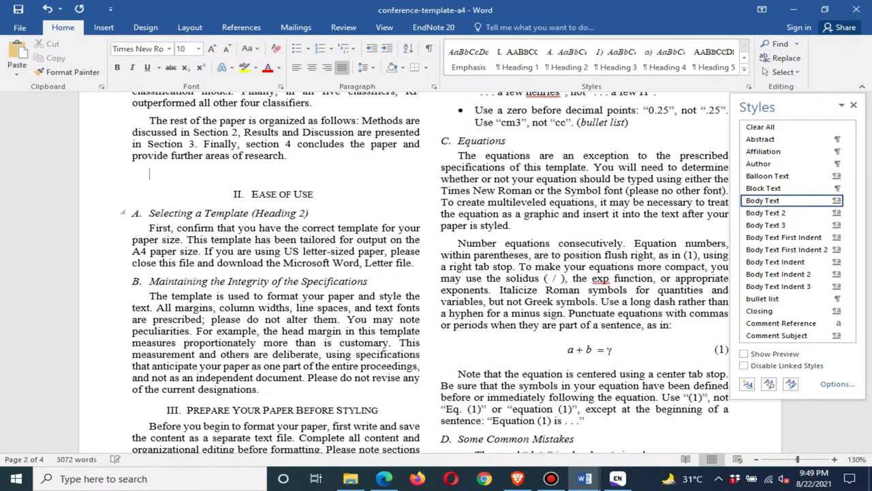
pyautogui.hotkey('ctrl', 'v')
pyautogui.press('ctrl')
pyautogui.press('Return')
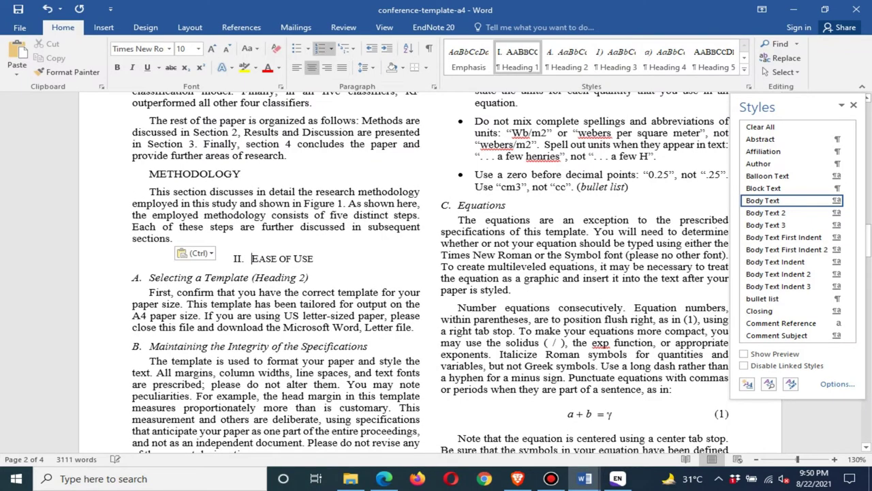
# Step: Make METHODOLOGY a Heading 1 section and add a blank line before Ease of Use
pyautogui.doubleClick(194, 174)
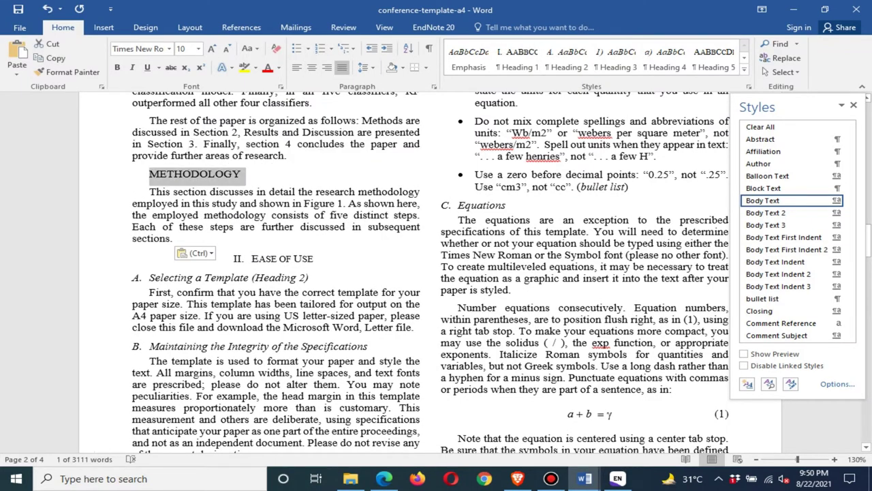
pyautogui.click(518, 58)
pyautogui.click(293, 259)
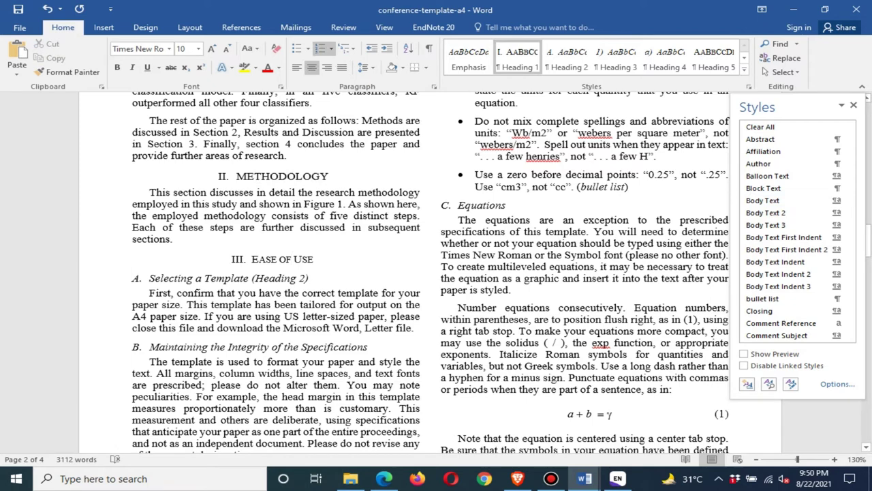
pyautogui.click(173, 239)
pyautogui.press('Return')
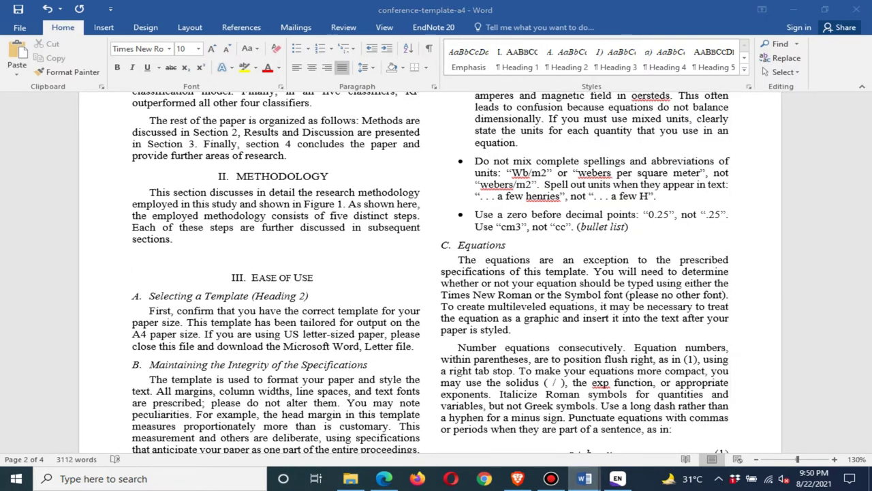
pyautogui.click(525, 415)
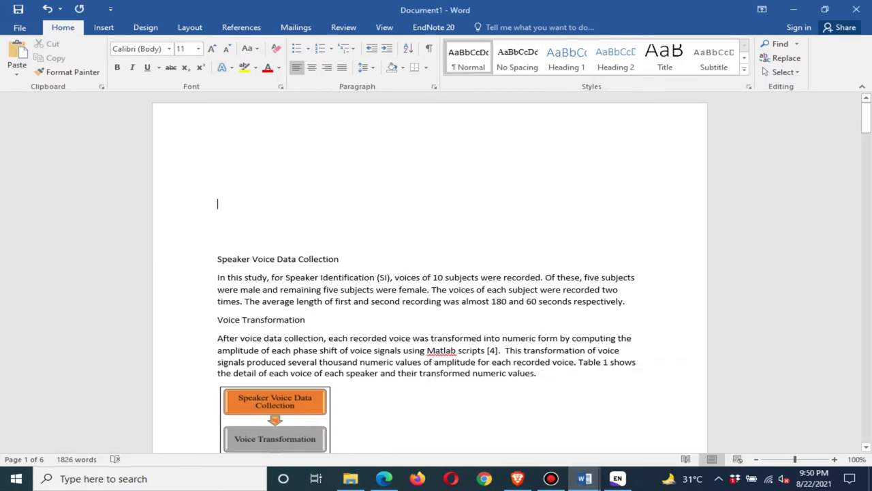
# Step: Cut the Speaker Voice Data Collection and Voice Transformation text and paste it as template body text
pyautogui.hotkey('ctrl', 'shift', 'Down')
pyautogui.hotkey('ctrl', 'shift', 'Down')
pyautogui.hotkey('ctrl', 'shift', 'Down')
pyautogui.hotkey('ctrl', 'c')
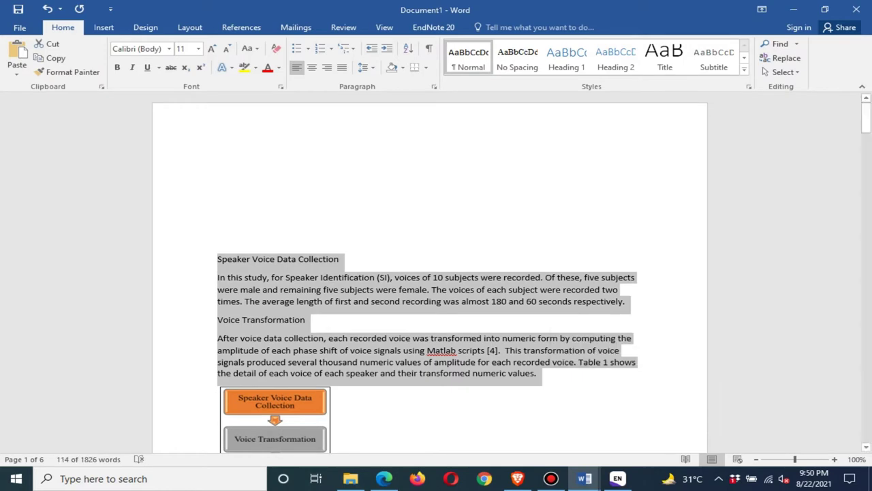
pyautogui.press('Delete')
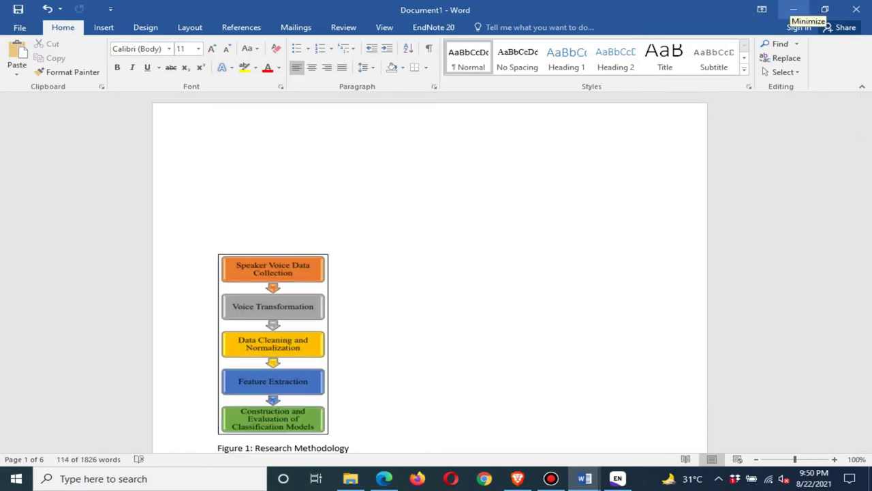
pyautogui.click(794, 10)
pyautogui.hotkey('ctrl', 'v')
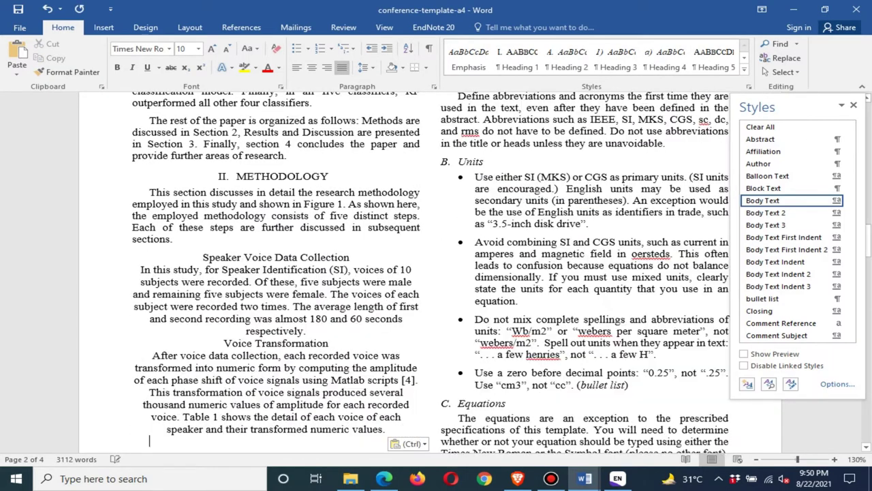
pyautogui.press('ctrl')
pyautogui.press('t')
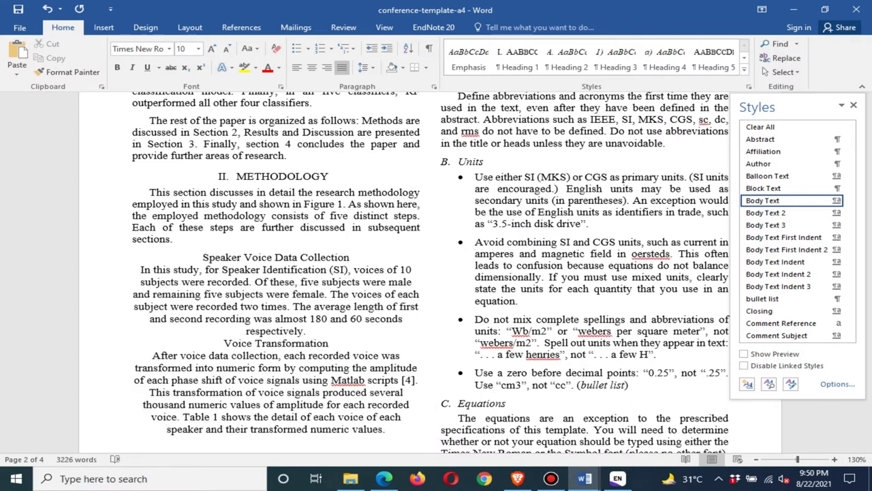
# Step: Apply Heading 2 to 'Speaker Voice Data Collection' and 'Voice Transformation'
pyautogui.tripleClick(205, 257)
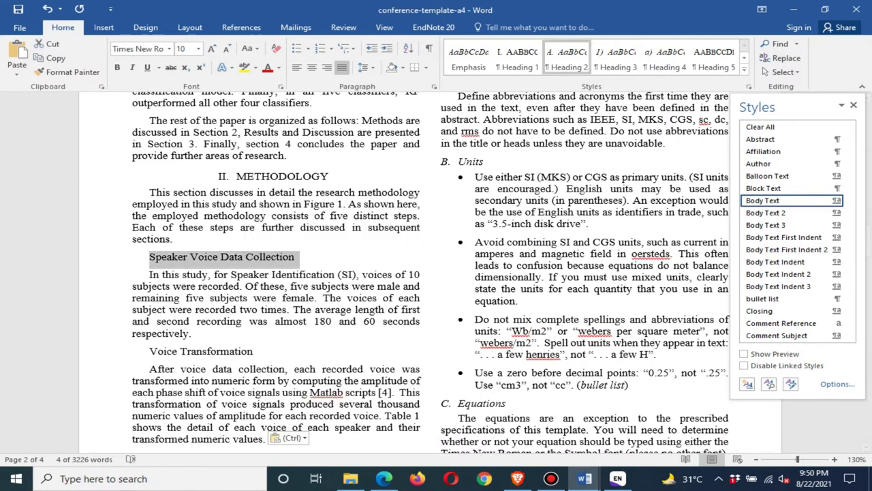
pyautogui.click(568, 59)
pyautogui.tripleClick(201, 348)
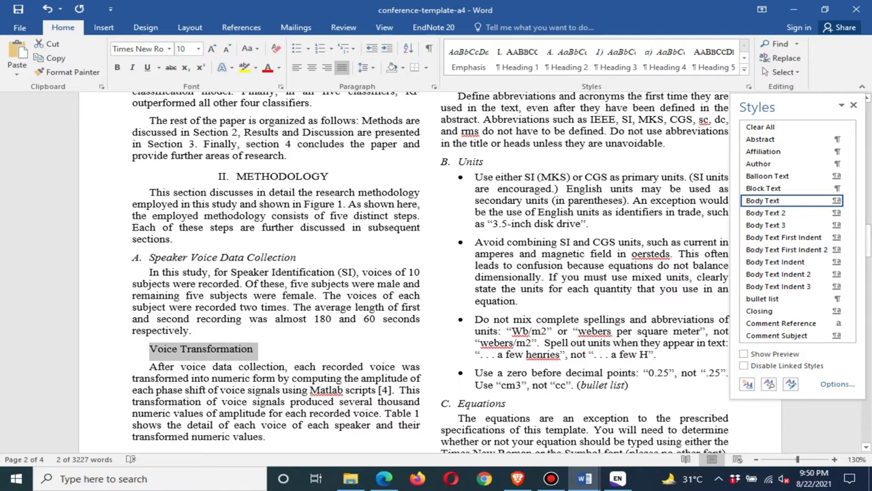
pyautogui.click(567, 59)
pyautogui.scroll(-4, 436, 273)
pyautogui.scroll(2, 436, 273)
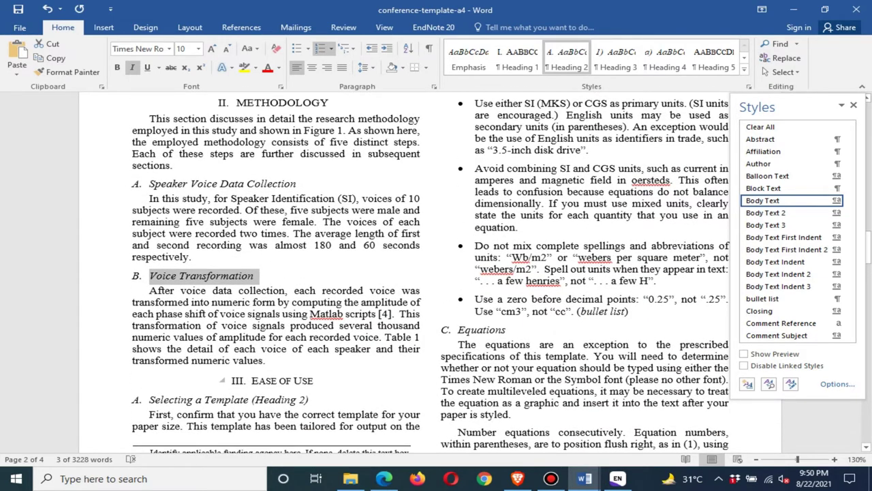
pyautogui.click(313, 381)
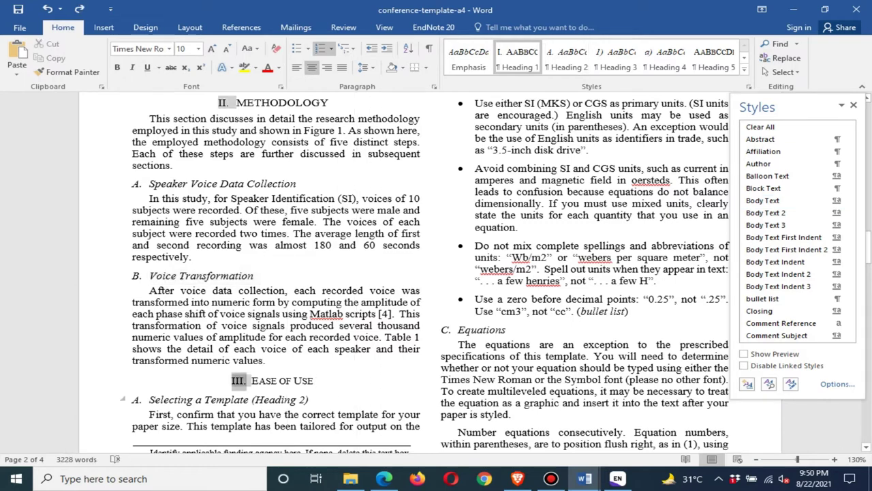
# Step: Delete the EASE OF USE heading and the sample template text through the Equations subsection
pyautogui.moveTo(312, 381); pyautogui.dragTo(251, 380)
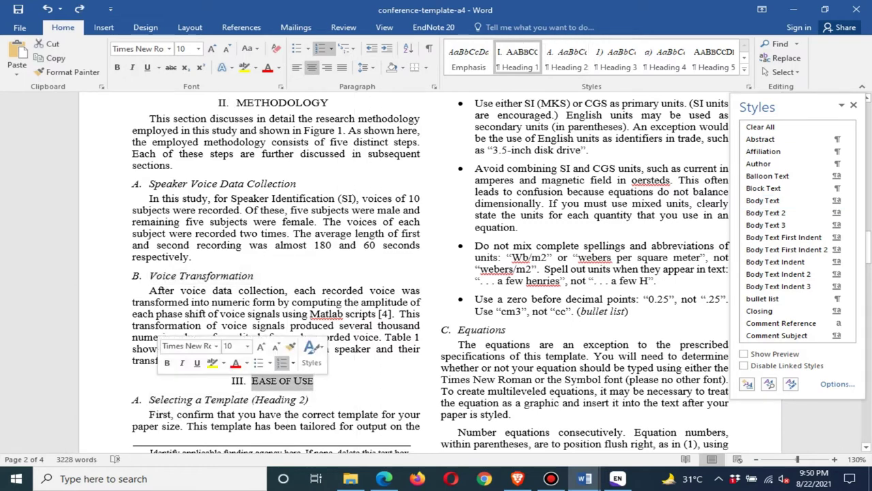
pyautogui.press('BackSpace')
pyautogui.press('BackSpace')
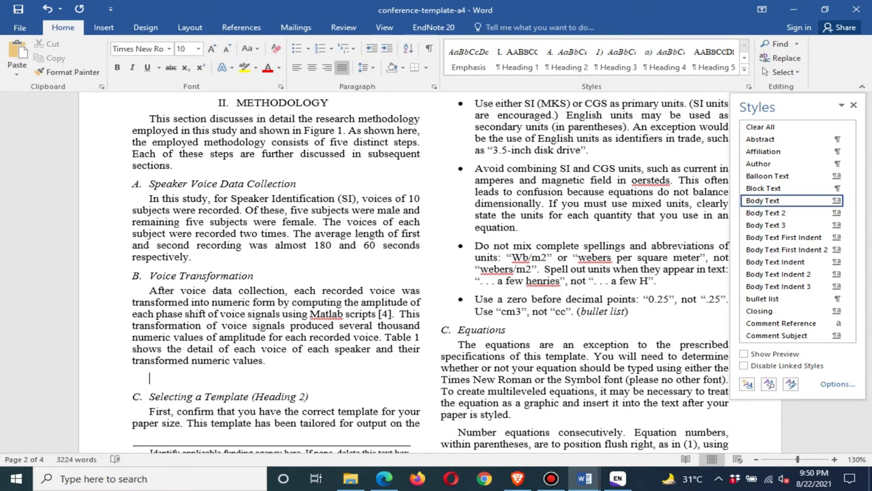
pyautogui.hotkey('shift', 'Down')
pyautogui.hotkey('shift', 'Down')
pyautogui.hotkey('shift', 'Down')
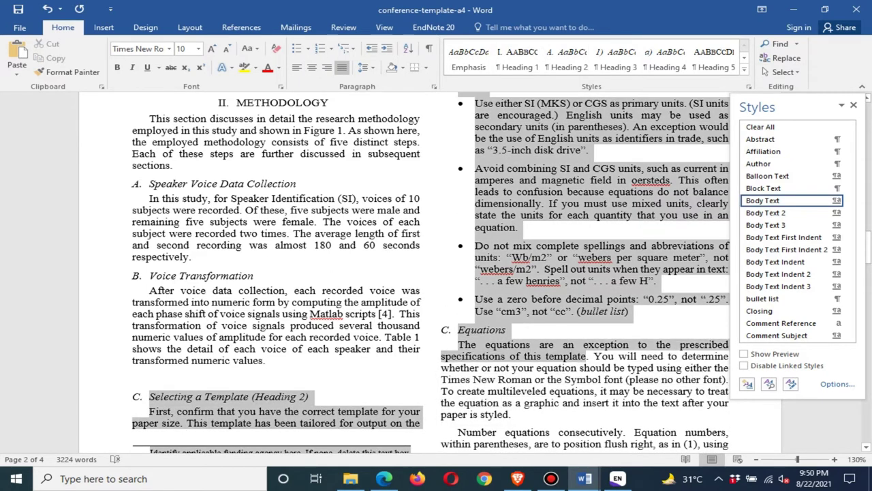
pyautogui.hotkey('shift', 'Up')
pyautogui.hotkey('shift', 'Up')
pyautogui.hotkey('shift', 'Up')
pyautogui.hotkey('shift', 'Down')
pyautogui.hotkey('shift', 'Down')
pyautogui.hotkey('shift', 'Down')
pyautogui.hotkey('shift', 'Down')
pyautogui.hotkey('shift', 'Down')
pyautogui.hotkey('shift', 'Down')
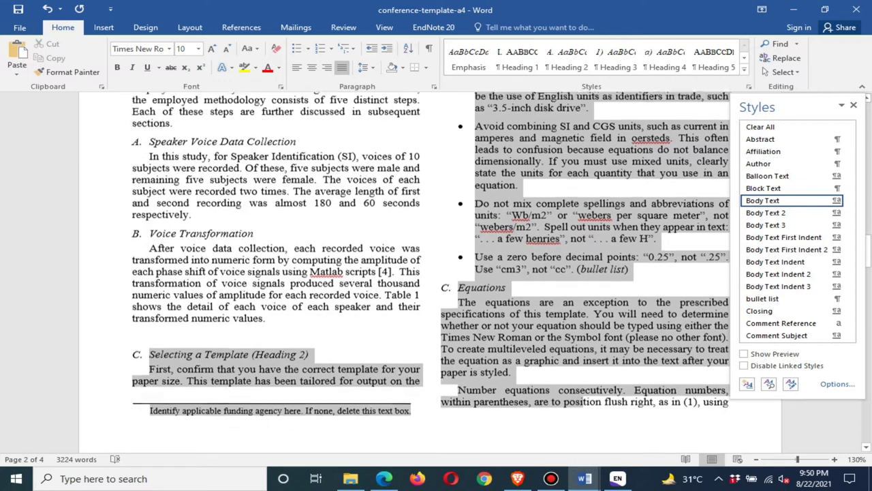
pyautogui.hotkey('shift', 'Up')
pyautogui.hotkey('shift', 'Up')
pyautogui.hotkey('shift', 'Down')
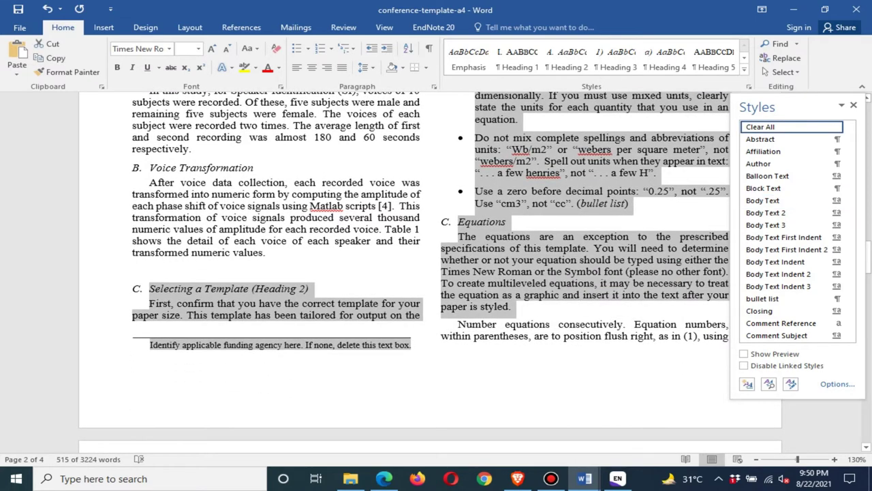
pyautogui.press('Delete')
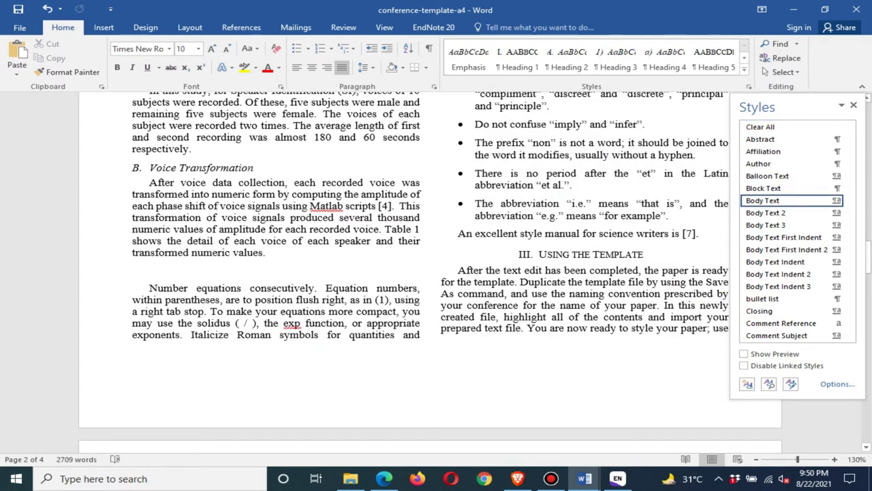
pyautogui.scroll(10, 436, 272)
pyautogui.scroll(10, 436, 273)
pyautogui.scroll(-12, 436, 273)
pyautogui.scroll(-6, 436, 273)
# Step: Delete the remaining sample text and the USING THE TEMPLATE section up to Table I
pyautogui.hotkey('shift', 'Down')
pyautogui.hotkey('shift', 'Down')
pyautogui.hotkey('shift', 'Down')
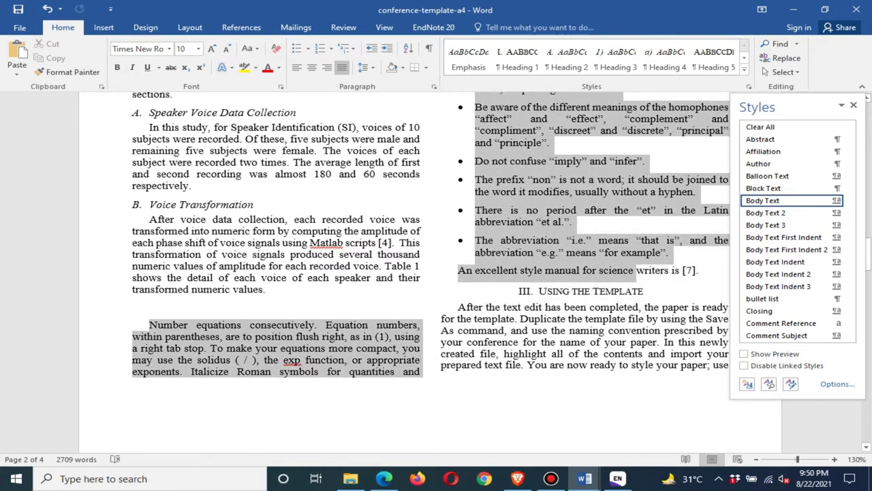
pyautogui.press('Delete')
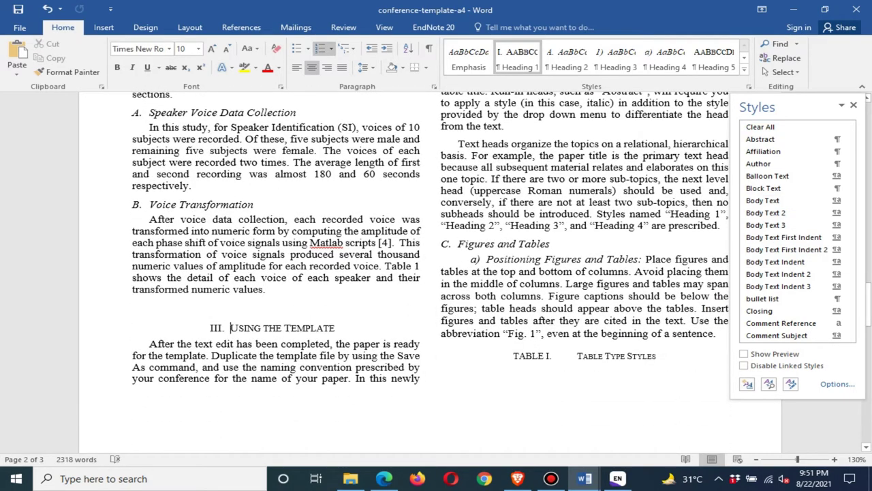
pyautogui.hotkey('shift', 'Down')
pyautogui.hotkey('shift', 'Down')
pyautogui.hotkey('shift', 'Down')
pyautogui.hotkey('shift', 'Down')
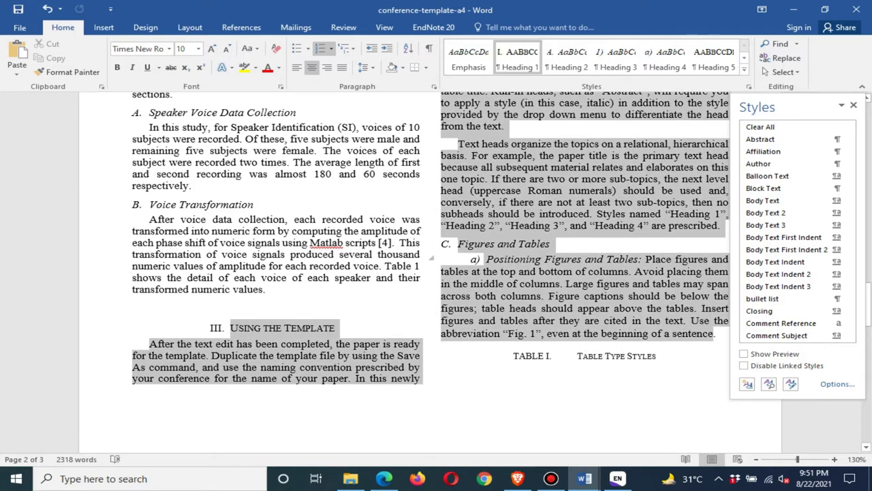
pyautogui.press('Delete')
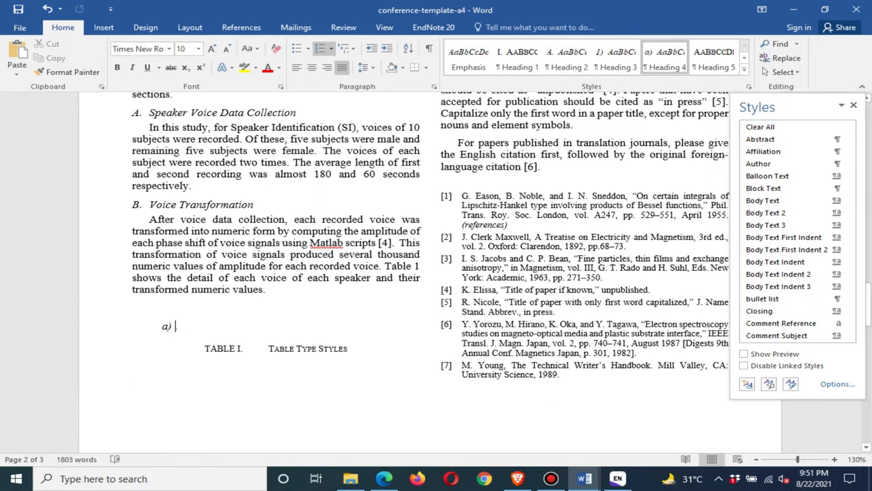
pyautogui.press('BackSpace')
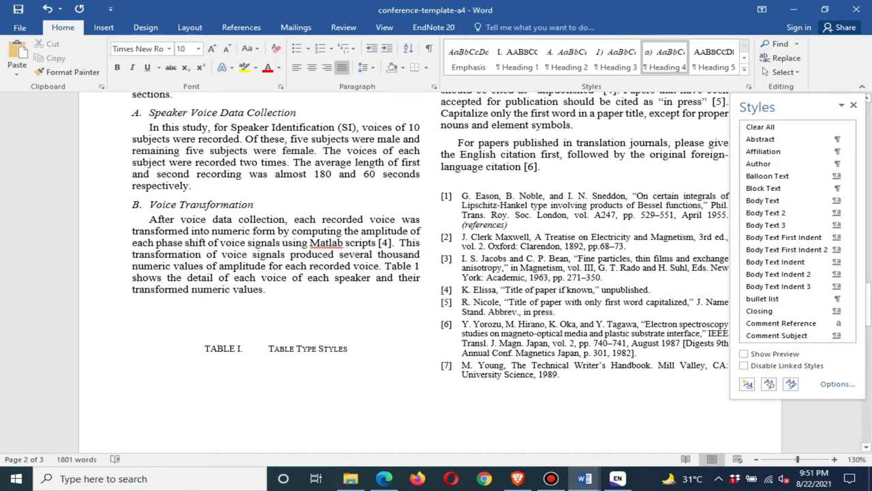
pyautogui.scroll(5, 436, 272)
pyautogui.scroll(5, 436, 273)
pyautogui.scroll(2, 436, 272)
pyautogui.scroll(1, 436, 272)
pyautogui.scroll(-2, 436, 273)
pyautogui.scroll(-6, 436, 273)
pyautogui.scroll(-4, 436, 272)
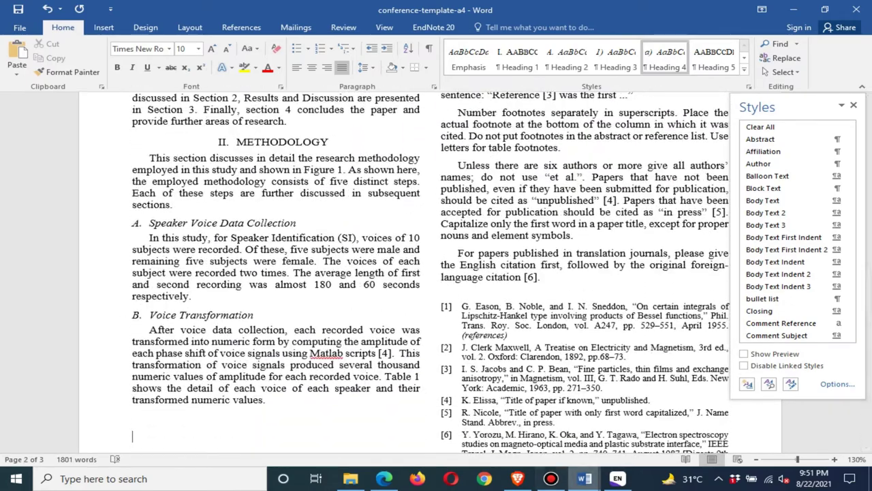
pyautogui.click(504, 436)
# Step: Cut the flowchart with its 'Figure 1: Research Methodology' caption and paste it above Table I
pyautogui.click(278, 347)
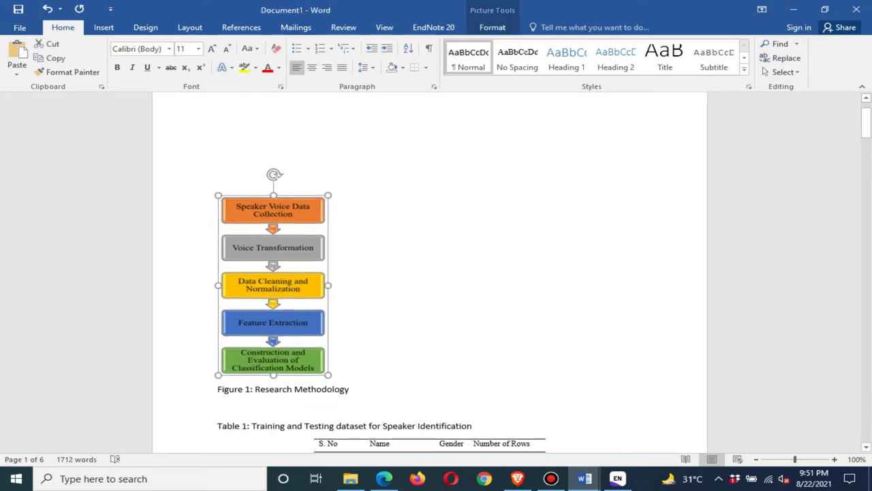
pyautogui.hotkey('shift', 'Down')
pyautogui.press('Delete')
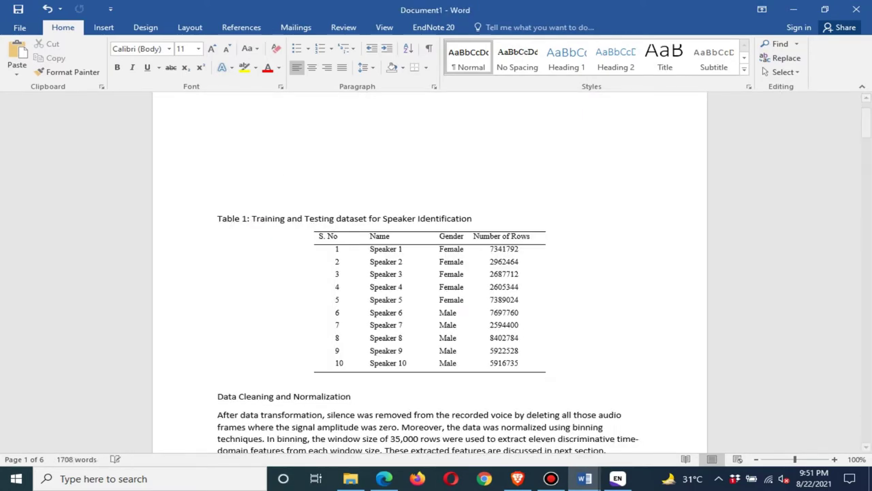
pyautogui.hotkey('alt', 'Tab')
pyautogui.scroll(-3, 409, 272)
pyautogui.scroll(-3, 409, 273)
pyautogui.scroll(-3, 409, 272)
pyautogui.hotkey('ctrl', 'v')
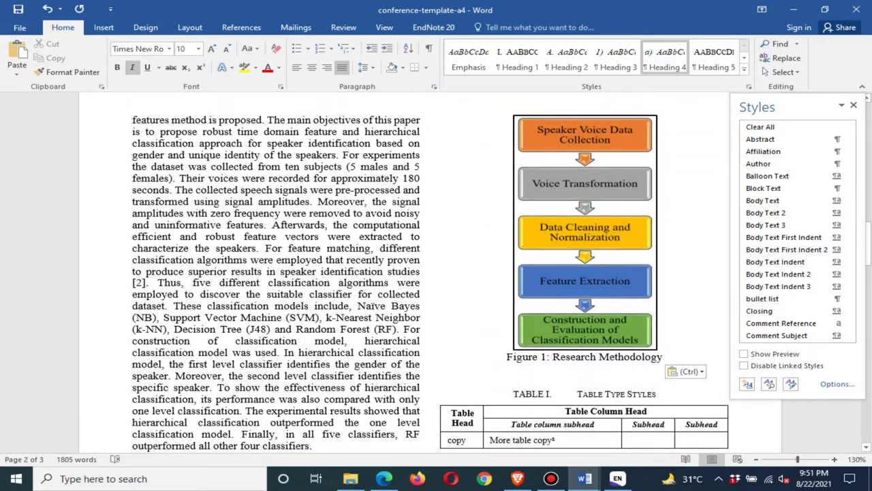
pyautogui.moveTo(662, 357); pyautogui.dragTo(507, 357)
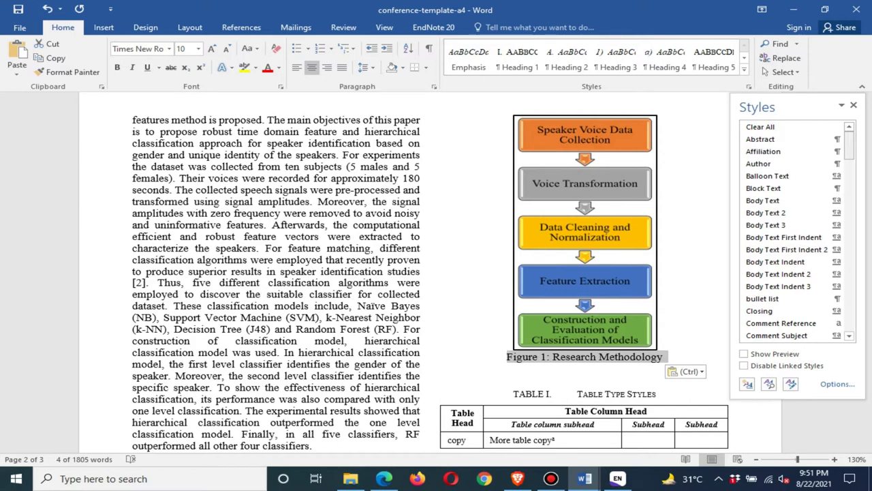
# Step: Apply the figure caption style to the 'Figure 1: Research Methodology' line so it reads 'Fig. 1.'
pyautogui.scroll(-2, 797, 231)
pyautogui.scroll(-1, 797, 232)
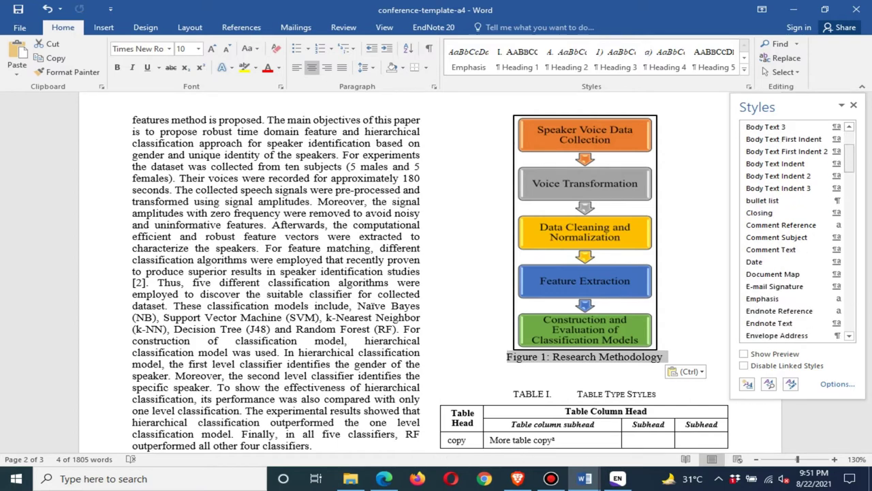
pyautogui.scroll(-4, 797, 231)
pyautogui.scroll(-1, 797, 232)
pyautogui.scroll(-1, 797, 232)
pyautogui.scroll(-3, 797, 231)
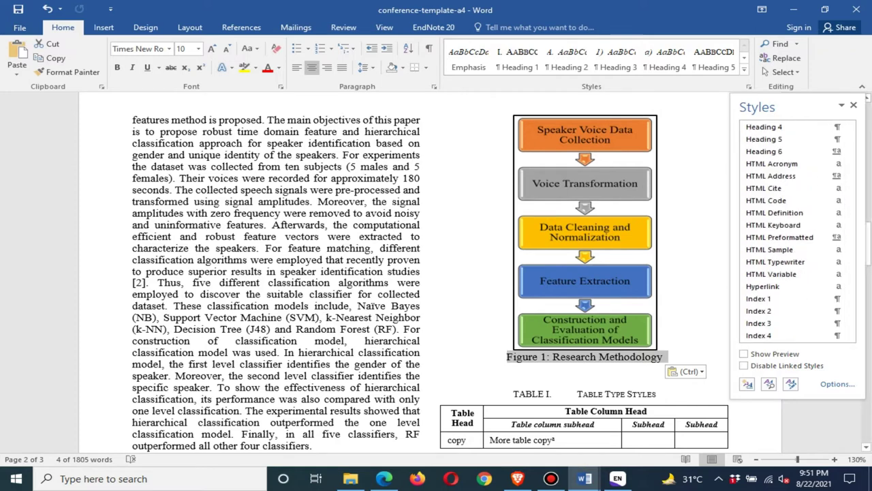
pyautogui.doubleClick(615, 394)
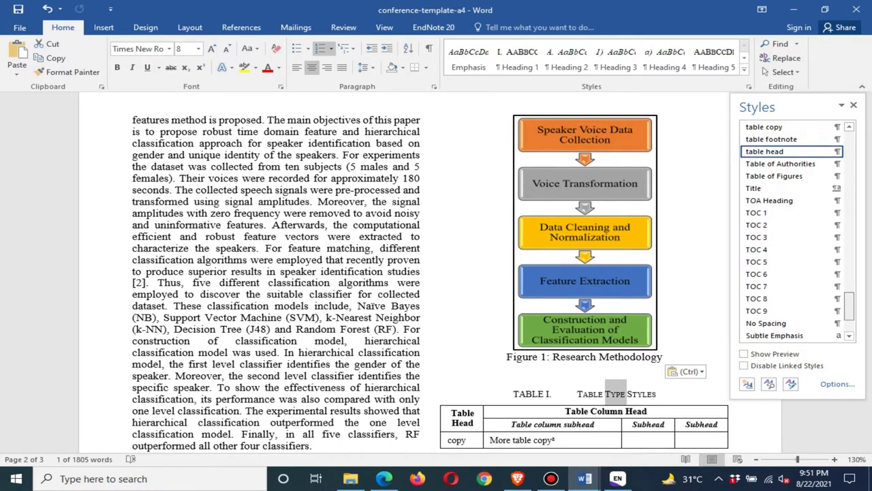
pyautogui.scroll(5, 797, 232)
pyautogui.scroll(5, 797, 232)
pyautogui.scroll(5, 797, 231)
pyautogui.scroll(5, 798, 231)
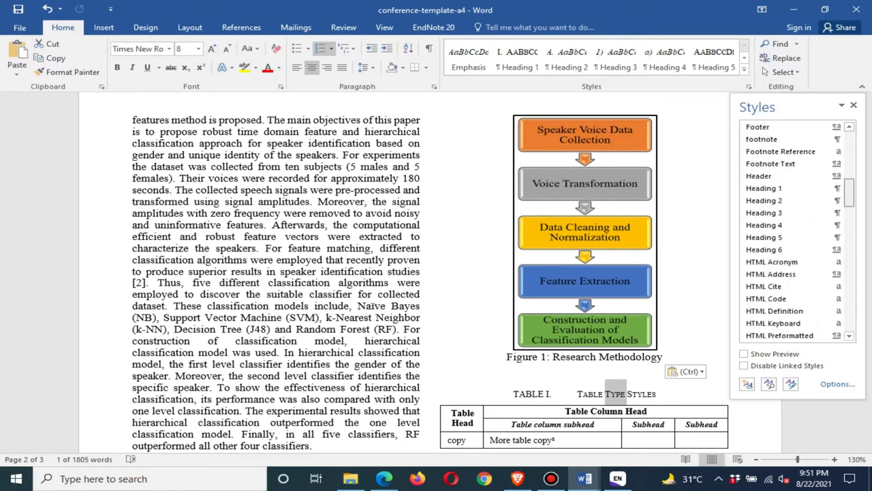
pyautogui.scroll(3, 797, 232)
pyautogui.scroll(2, 797, 232)
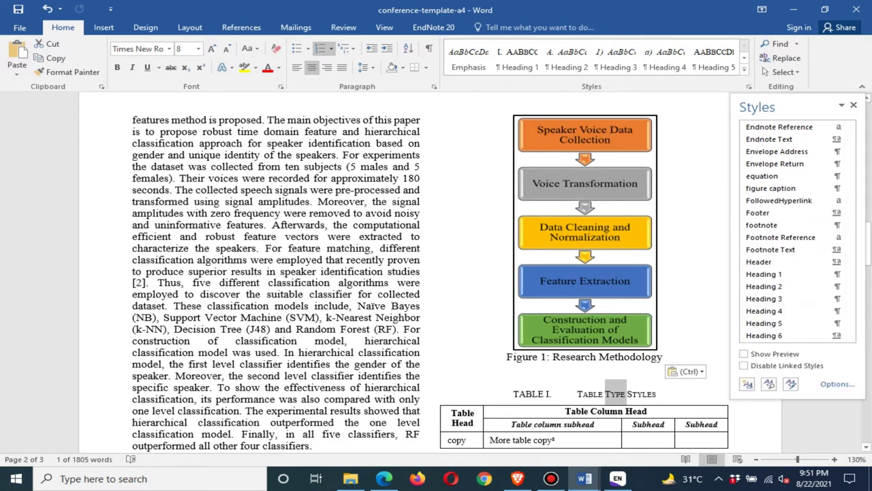
pyautogui.click(441, 371)
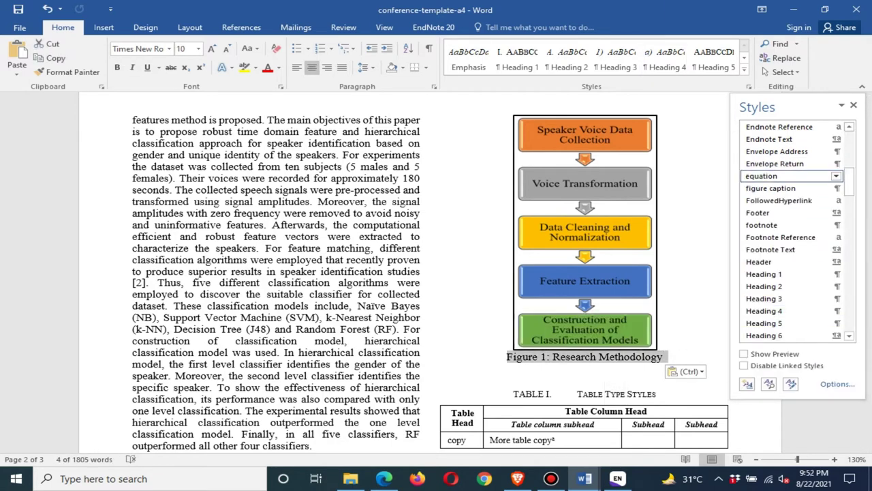
pyautogui.click(771, 188)
pyautogui.press('Up')
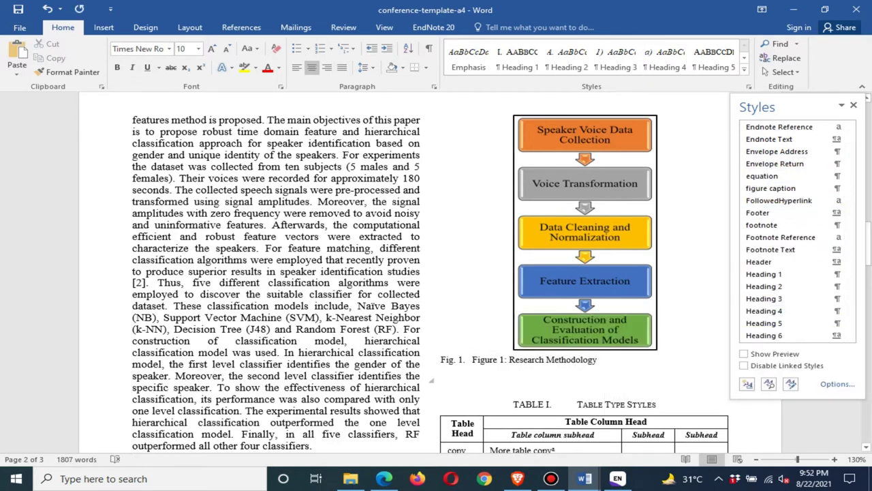
pyautogui.scroll(-8, 436, 272)
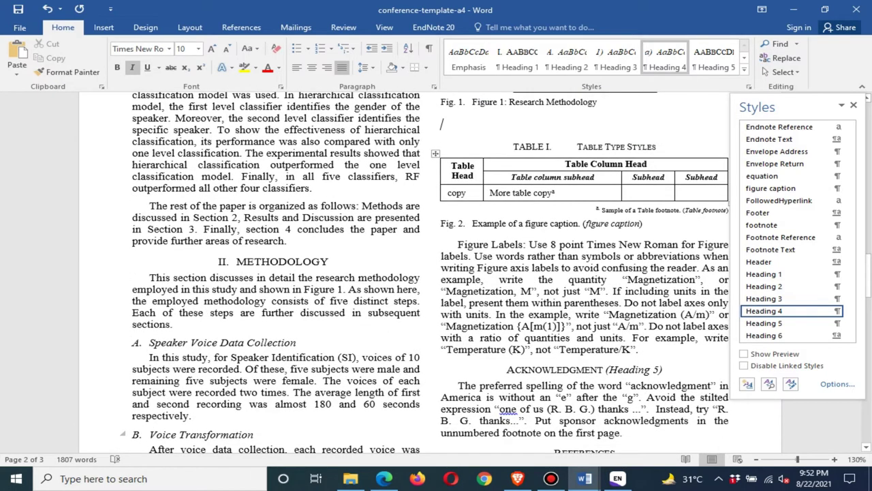
# Step: Delete the sample Fig. 2 caption and the Figure Labels guidance paragraph
pyautogui.click(487, 223)
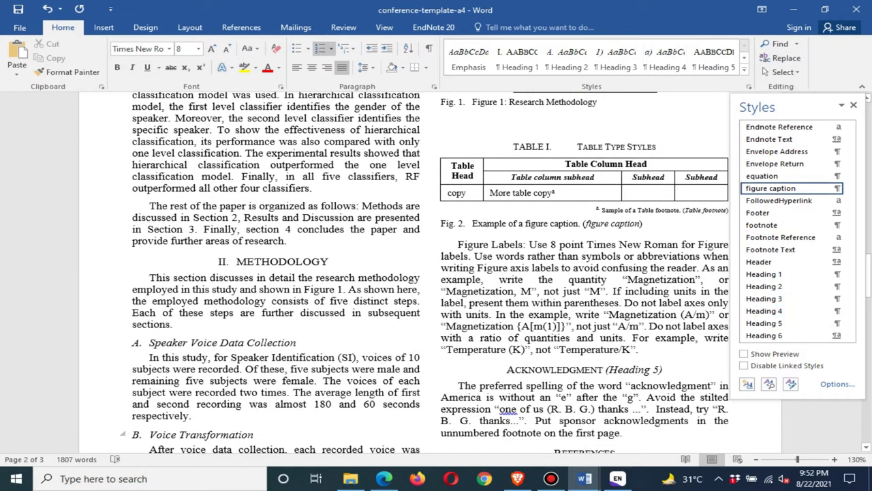
pyautogui.tripleClick(484, 223)
pyautogui.press('Delete')
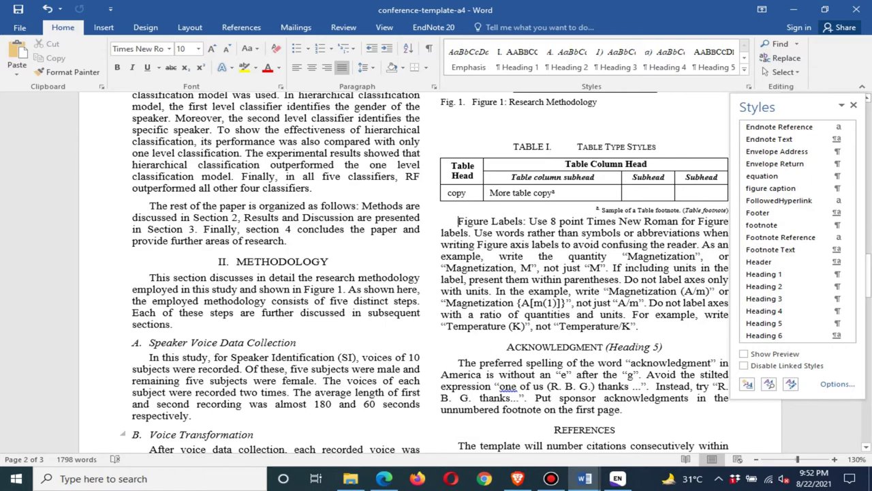
pyautogui.tripleClick(545, 244)
pyautogui.press('Delete')
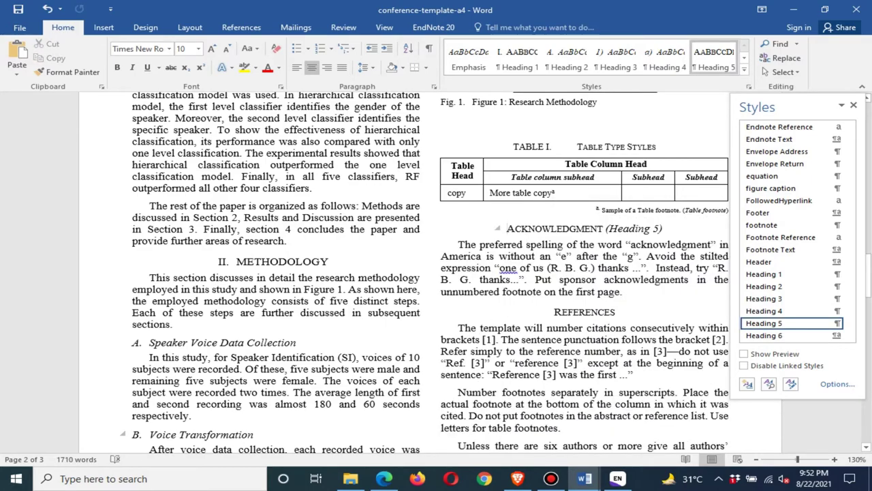
# Step: Delete the Acknowledgment heading and paragraph, then bring the Document1 draft forward
pyautogui.hotkey('ctrl', 'shift', 'Down')
pyautogui.hotkey('ctrl', 'shift', 'Down')
pyautogui.press('Delete')
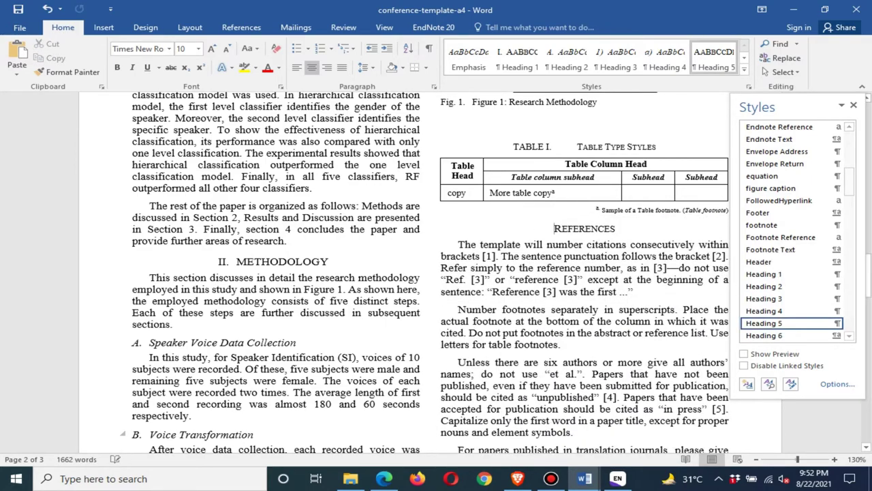
pyautogui.scroll(7, 429, 272)
pyautogui.scroll(-6, 429, 272)
pyautogui.click(441, 160)
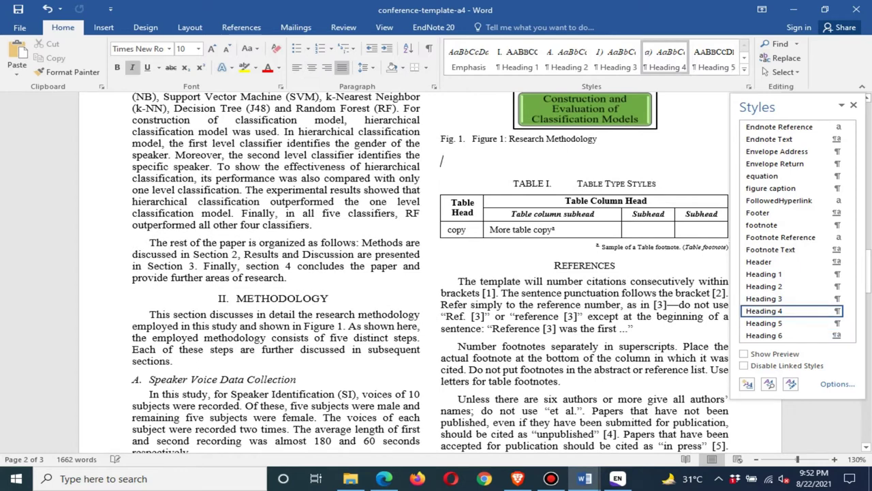
pyautogui.click(528, 402)
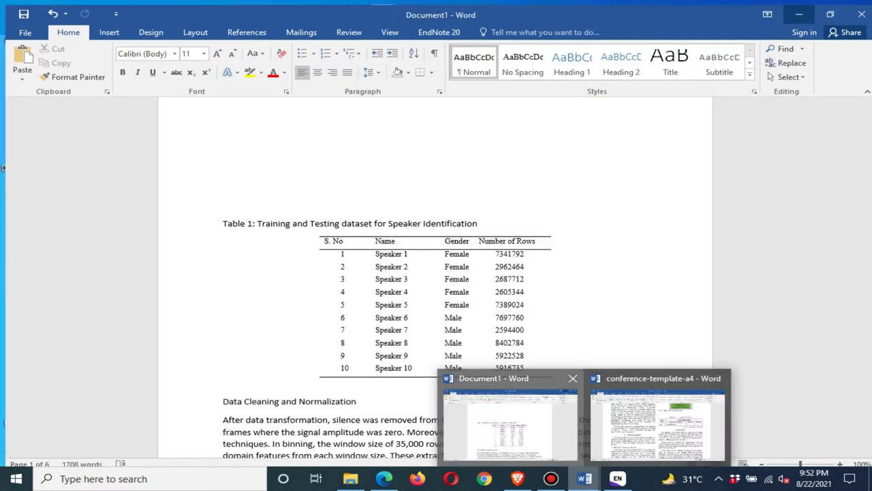
# Step: Paste the draft's speaker table into the template with merged formatting, adding a line above it
pyautogui.click(309, 226)
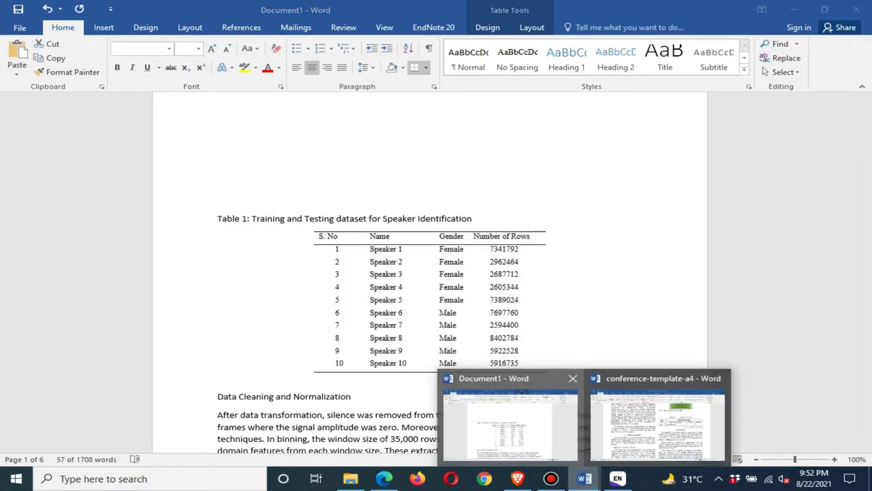
pyautogui.click(682, 423)
pyautogui.write('S. No\tName\tGender\tNumber of Rows 1\tSpeaker 1\tFemale\t7341792 2\tSpeaker 2\tFemale\t2962464 3\tSpeaker 3\tFemale\t2687712 4\tSpeaker 4\tFemale\t2605344 5\tSpeaker 5\tFemale\t7389024 6\tSpeaker 6\tMale\t7697760 7\tSpeaker 7\tMale\t2594400 8\tSpeaker 8\tMale\t8402784 9\tSpeaker 9\tMale\t5922528 10\tSpeaker 10\tMale\t5916735')
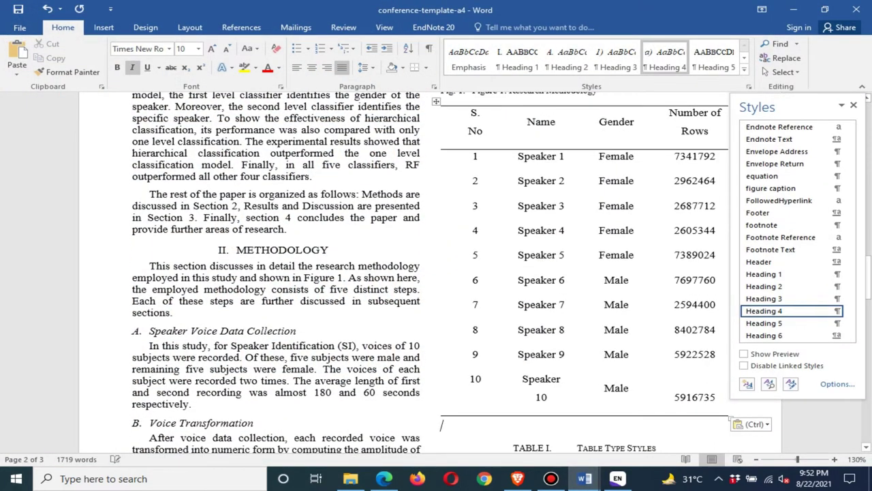
pyautogui.press('ctrl')
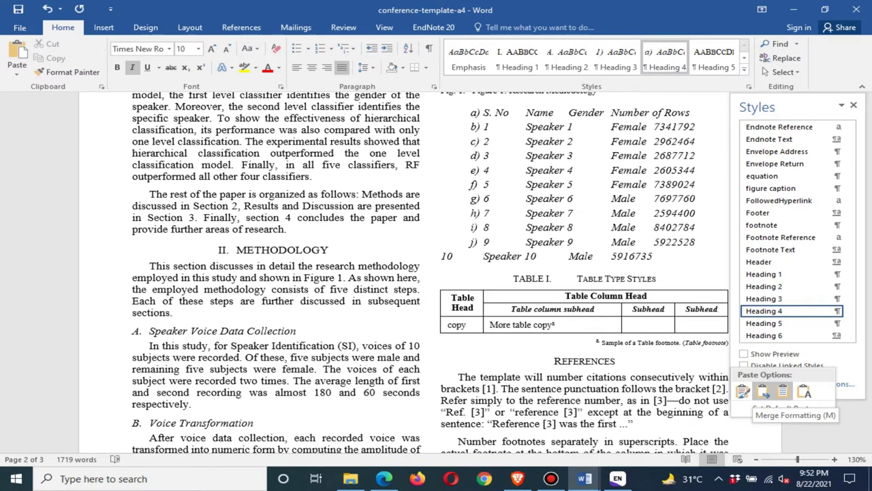
pyautogui.click(742, 390)
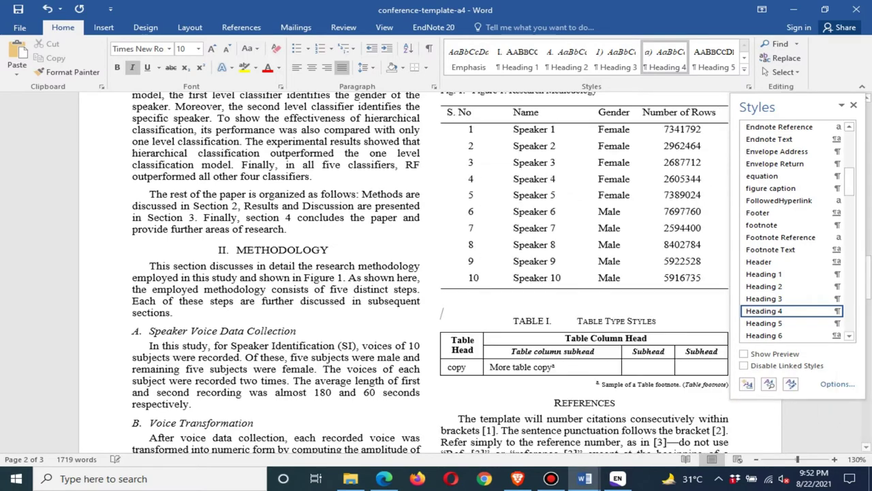
pyautogui.scroll(6, 436, 272)
pyautogui.scroll(-3, 436, 272)
pyautogui.click(597, 201)
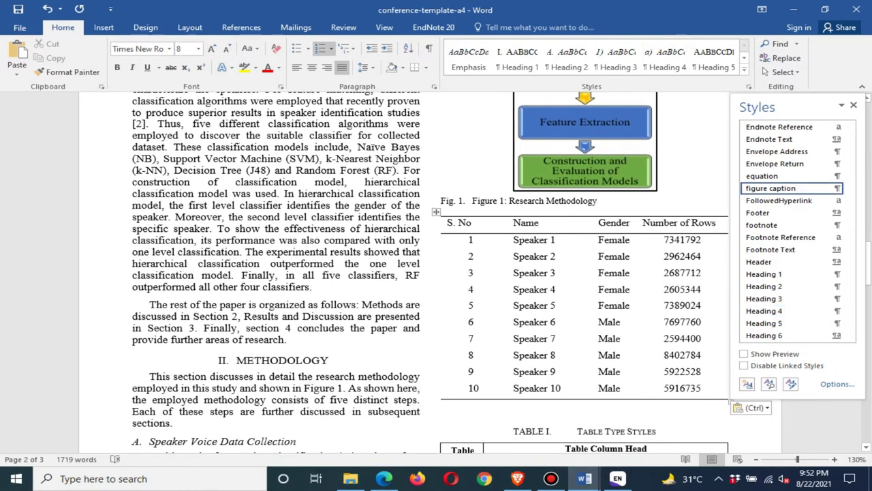
pyautogui.press('Return')
# Step: Delete the sample TABLE I grid, its footnote and its 'Table Type Styles' caption
pyautogui.scroll(-5, 436, 272)
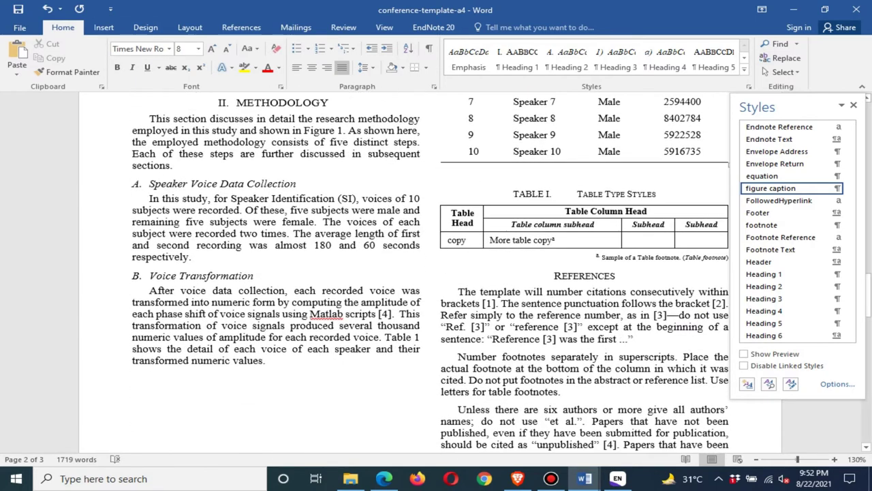
pyautogui.click(470, 213)
pyautogui.click(435, 200)
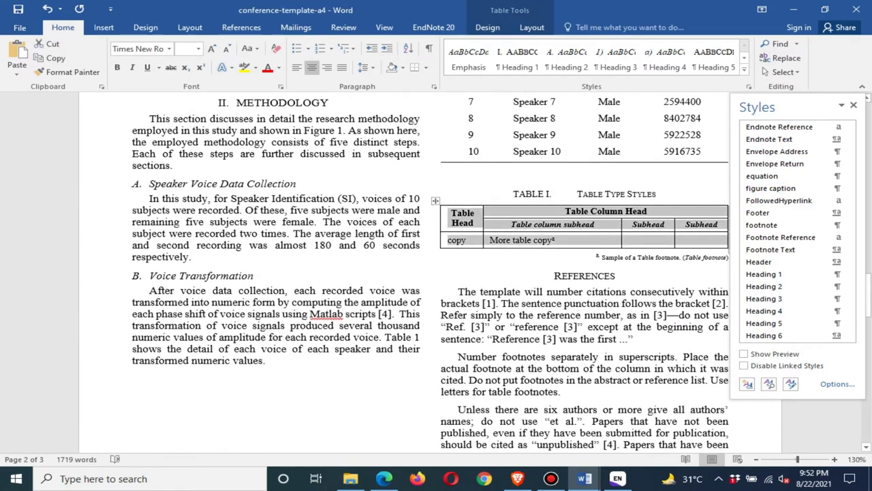
pyautogui.press('BackSpace')
pyautogui.moveTo(728, 211); pyautogui.dragTo(600, 211)
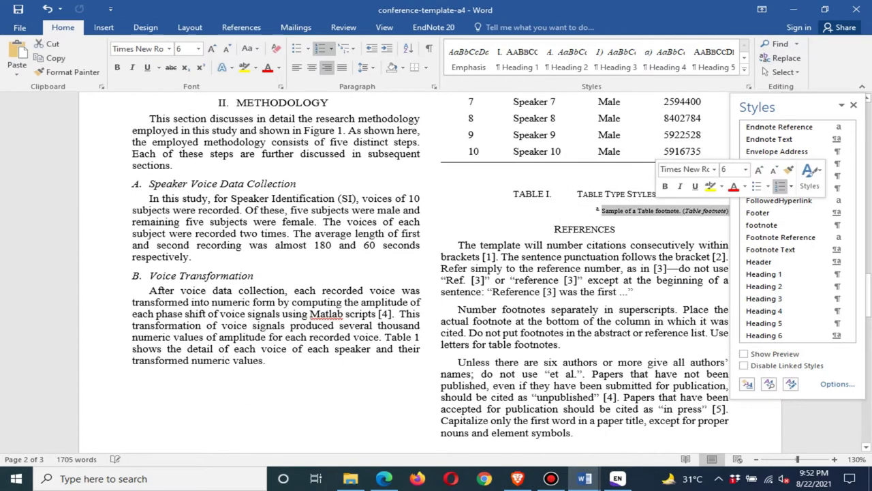
pyautogui.press('BackSpace')
pyautogui.moveTo(657, 194); pyautogui.dragTo(576, 194)
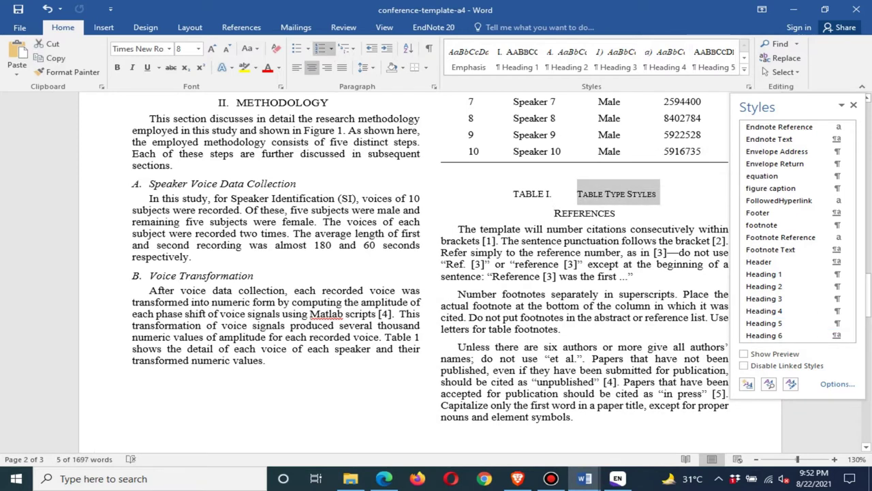
pyautogui.press('BackSpace')
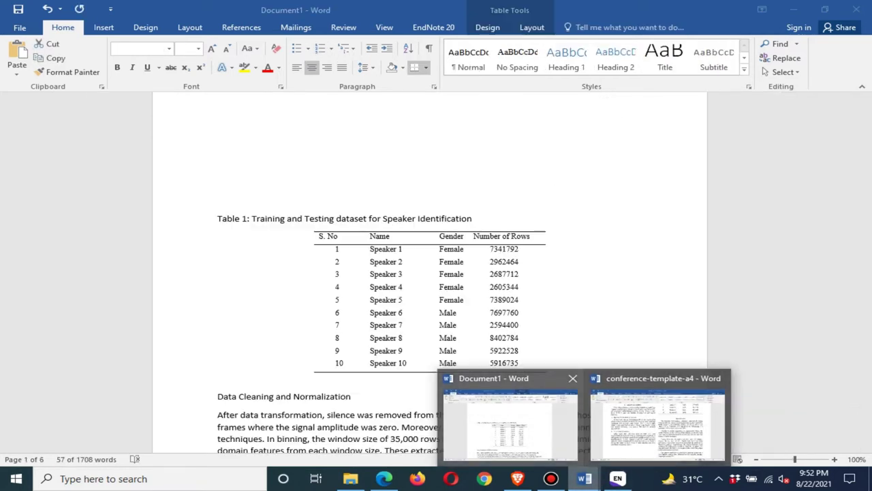
# Step: Move the 'Table 1' caption from Document1 to just above the speaker table in the template
pyautogui.click(624, 419)
pyautogui.moveTo(471, 218); pyautogui.dragTo(217, 218)
pyautogui.hotkey('ctrl', 'c')
pyautogui.press('BackSpace')
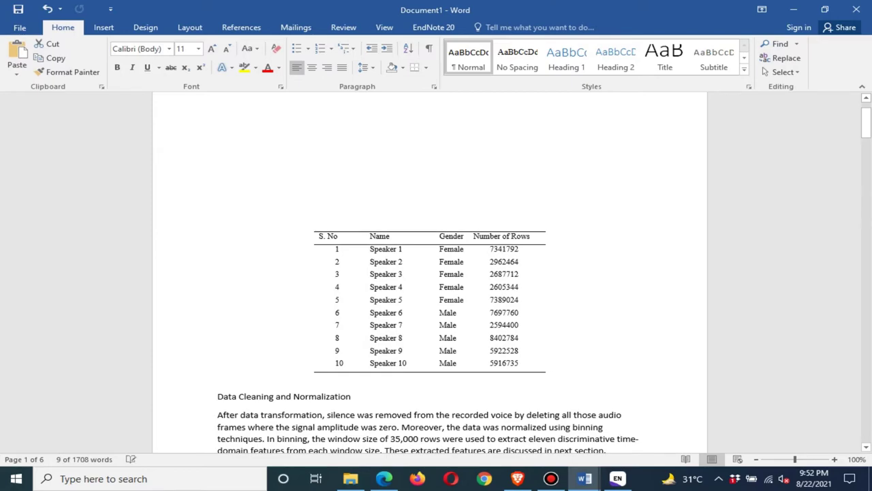
pyautogui.hotkey('alt', 'Tab')
pyautogui.hotkey('ctrl', 'z')
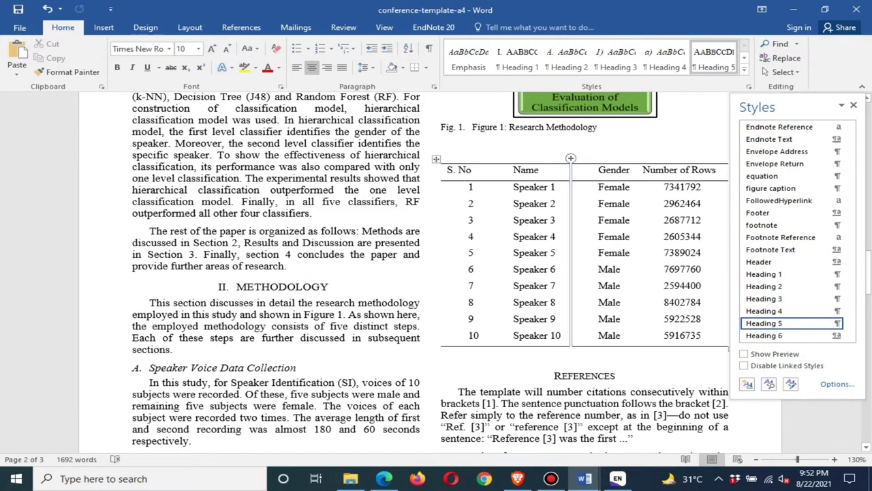
pyautogui.click(571, 148)
pyautogui.hotkey('ctrl', 'v')
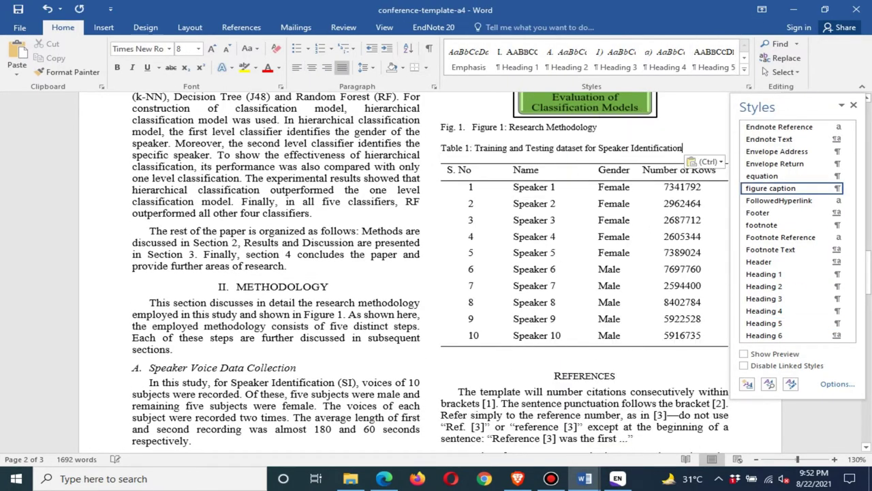
pyautogui.press('End')
pyautogui.hotkey('shift', 'Home')
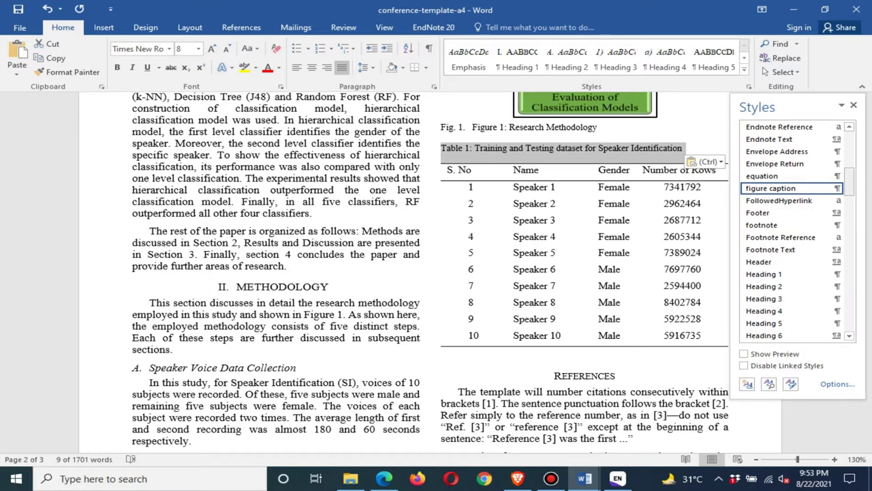
# Step: Style the caption as table head, reading 'TABLE I. Training and Testing dataset for Speaker Identification', centred
pyautogui.scroll(-4, 794, 232)
pyautogui.scroll(-4, 794, 232)
pyautogui.scroll(-4, 793, 232)
pyautogui.scroll(-4, 794, 232)
pyautogui.scroll(-2, 794, 232)
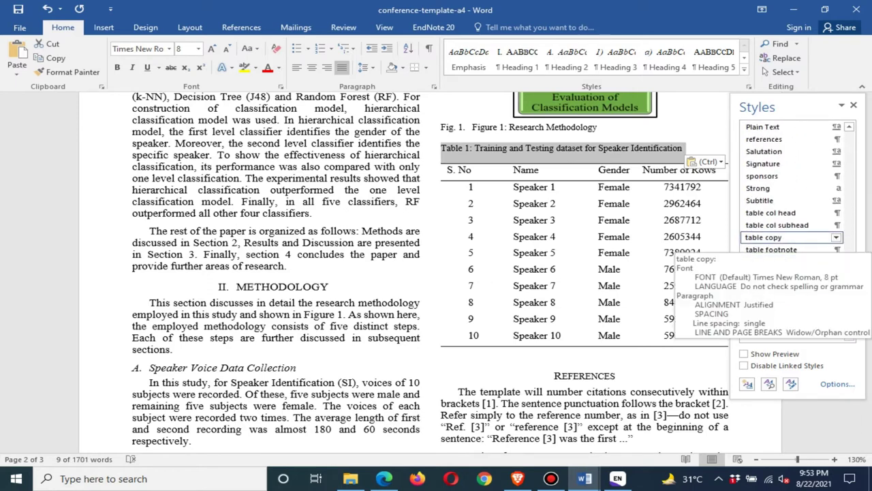
pyautogui.click(764, 262)
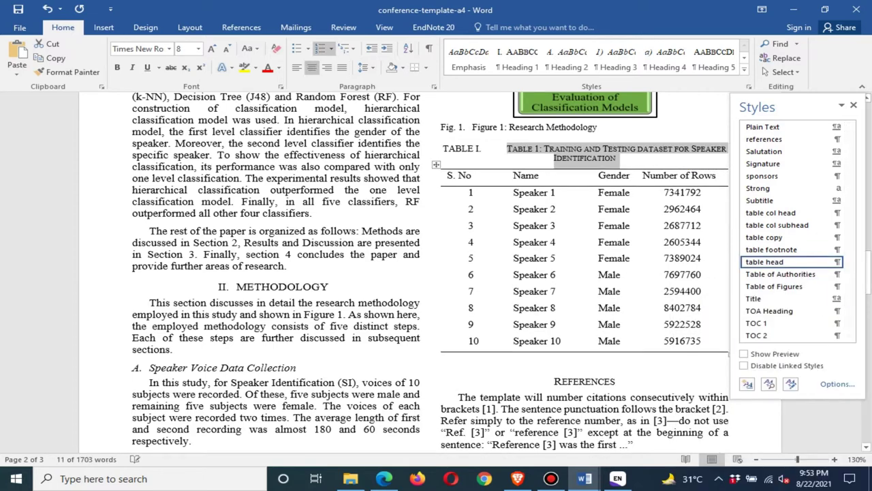
pyautogui.click(544, 149)
pyautogui.press('BackSpace')
pyautogui.press('BackSpace')
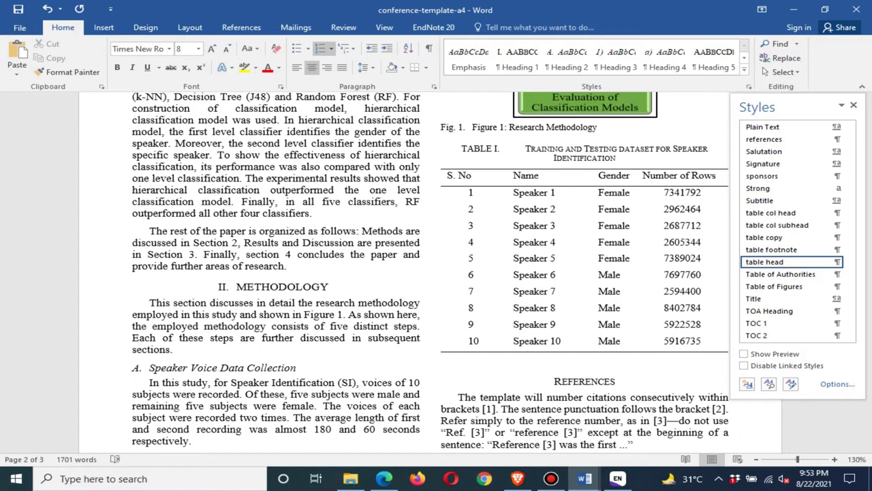
pyautogui.press('BackSpace')
pyautogui.hotkey('ctrl', 'z')
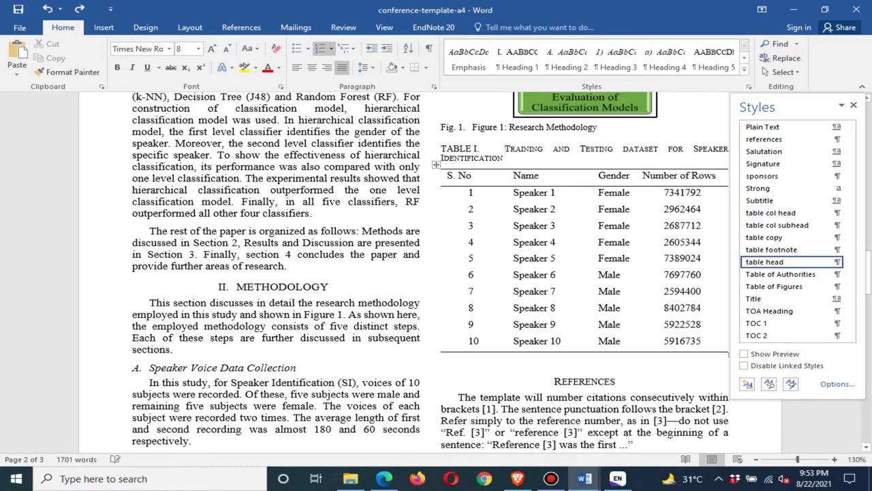
pyautogui.hotkey('ctrl', 'e')
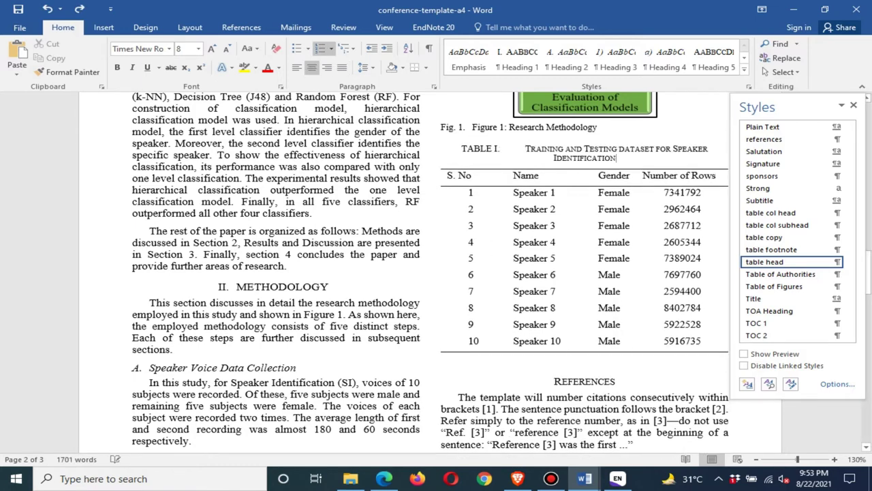
pyautogui.click(431, 360)
pyautogui.scroll(-5, 431, 359)
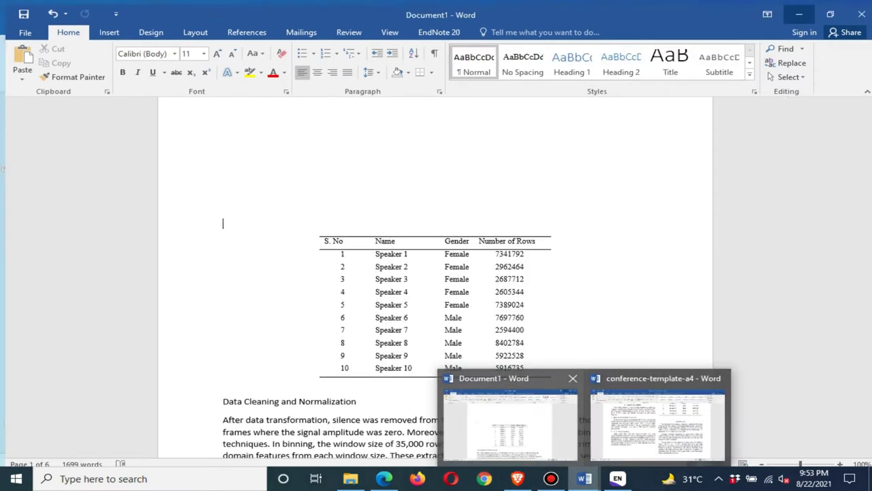
# Step: Delete the already-copied speaker table from the Document1 draft
pyautogui.click(623, 419)
pyautogui.hotkey('shift', 'Down')
pyautogui.press('BackSpace')
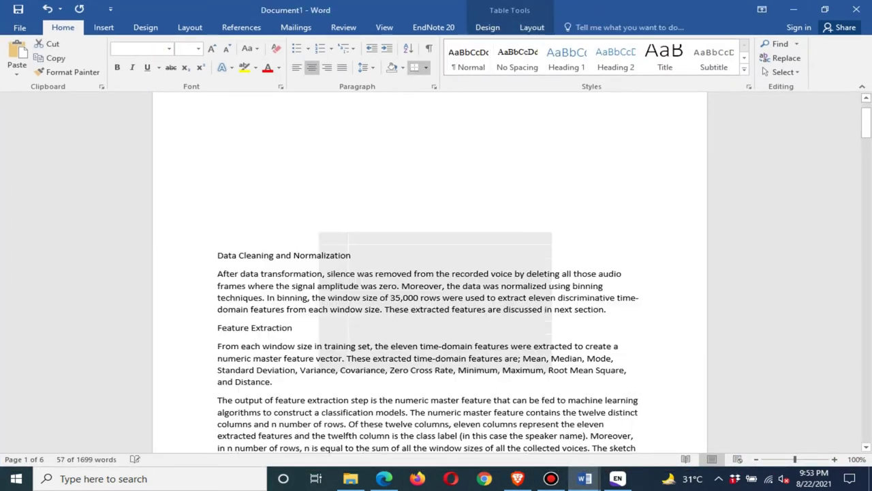
# Step: Select the remaining body text through the Conclusion section and cut it
pyautogui.moveTo(217, 237)
pyautogui.mouseDown()
pyautogui.moveTo(503, 249)
pyautogui.moveTo(218, 178)
pyautogui.mouseUp()
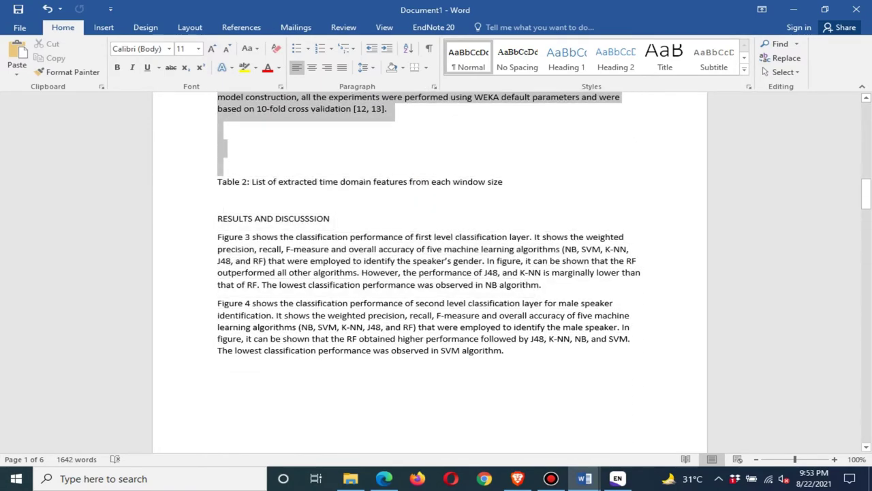
pyautogui.hotkey('shift', 'Down')
pyautogui.hotkey('shift', 'Down')
pyautogui.hotkey('shift', 'Down')
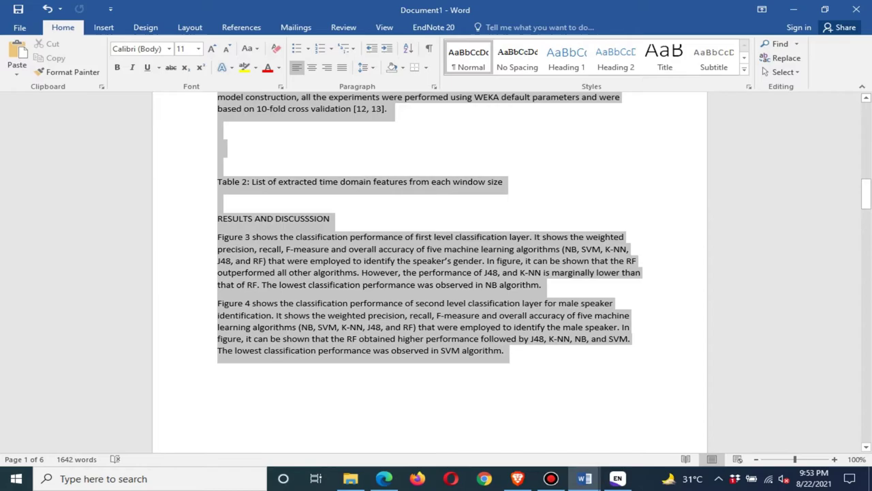
pyautogui.hotkey('shift', 'Down')
pyautogui.hotkey('shift', 'Down')
pyautogui.hotkey('shift', 'Down')
pyautogui.hotkey('shift', 'Down')
pyautogui.hotkey('shift', 'Down')
pyautogui.hotkey('shift', 'Down')
pyautogui.hotkey('shift', 'Down')
pyautogui.hotkey('shift', 'Down')
pyautogui.hotkey('shift', 'Down')
pyautogui.hotkey('shift', 'Down')
pyautogui.hotkey('shift', 'Down')
pyautogui.hotkey('shift', 'Down')
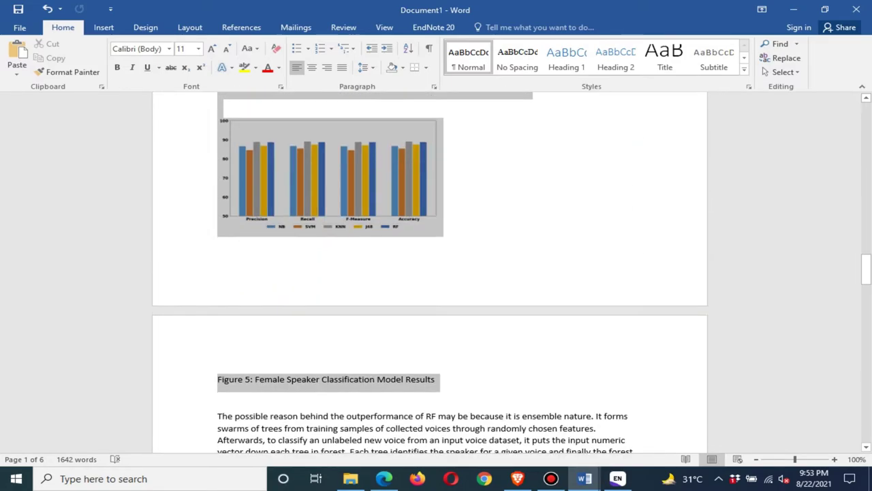
pyautogui.hotkey('shift', 'Down')
pyautogui.hotkey('shift', 'Down')
pyautogui.hotkey('shift', 'Down')
pyautogui.hotkey('shift', 'Down')
pyautogui.hotkey('shift', 'Down')
pyautogui.hotkey('shift', 'Down')
pyautogui.hotkey('shift', 'Down')
pyautogui.hotkey('shift', 'Down')
pyautogui.hotkey('shift', 'Down')
pyautogui.hotkey('shift', 'Down')
pyautogui.hotkey('shift', 'Down')
pyautogui.hotkey('shift', 'Down')
pyautogui.hotkey('shift', 'Up')
pyautogui.hotkey('shift', 'Up')
pyautogui.hotkey('shift', 'Up')
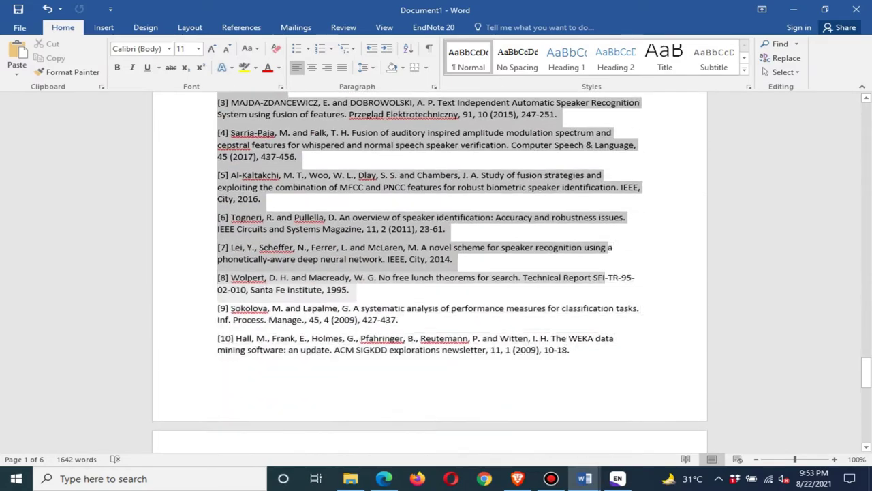
pyautogui.hotkey('shift', 'Up')
pyautogui.hotkey('shift', 'Up')
pyautogui.hotkey('shift', 'Up')
pyautogui.hotkey('shift', 'Up')
pyautogui.hotkey('shift', 'Up')
pyautogui.hotkey('shift', 'Up')
pyautogui.hotkey('shift', 'Up')
pyautogui.hotkey('shift', 'Up')
pyautogui.hotkey('shift', 'Up')
pyautogui.hotkey('shift', 'Down')
pyautogui.hotkey('shift', 'Down')
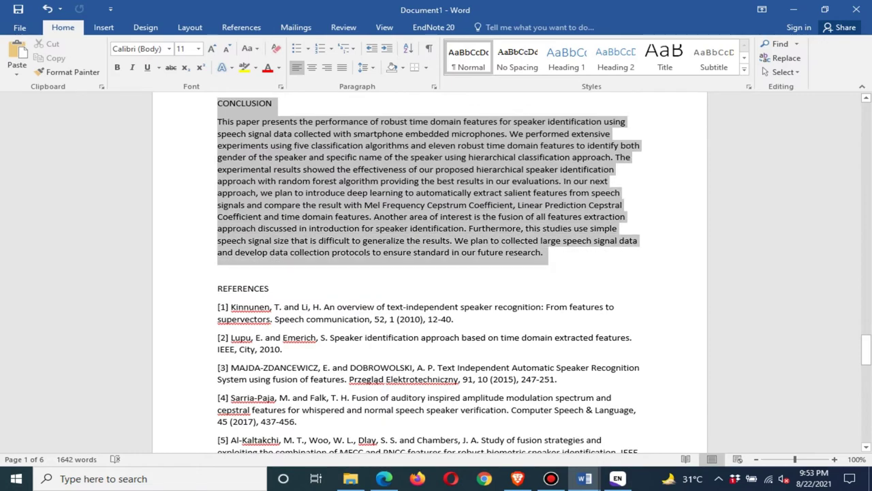
pyautogui.hotkey('ctrl', 'x')
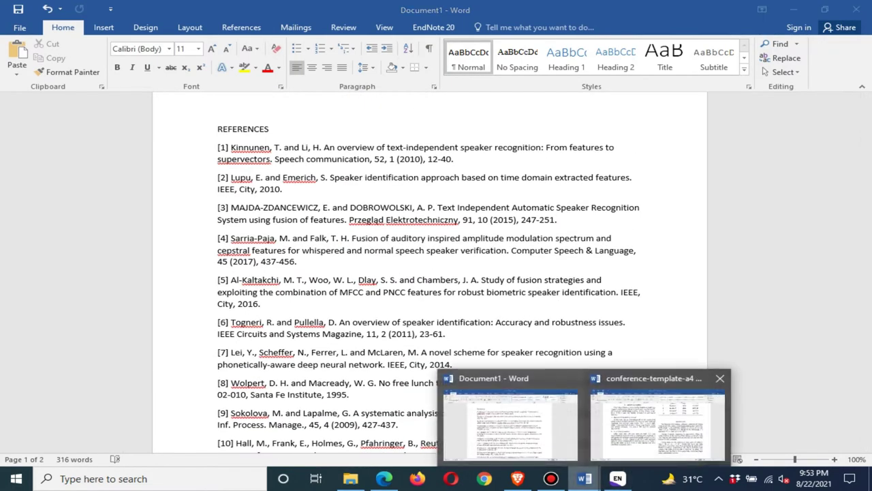
# Step: Paste the cut Conclusion text into the conference template, hide the Styles pane, and return to Methodology
pyautogui.click(657, 419)
pyautogui.hotkey('ctrl', 'v')
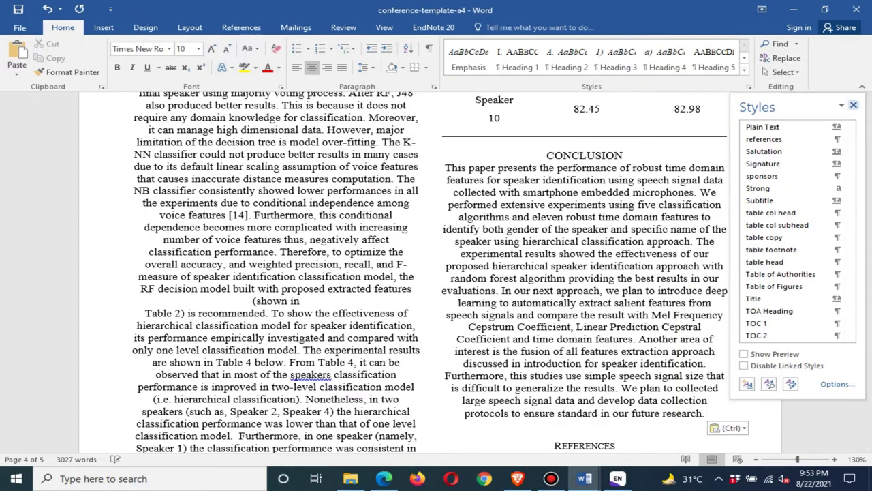
pyautogui.hotkey('ctrl', 'alt', 'shift', 's')
pyautogui.scroll(5, 436, 272)
pyautogui.scroll(5, 436, 273)
pyautogui.scroll(5, 436, 272)
pyautogui.scroll(2, 436, 272)
pyautogui.scroll(5, 436, 273)
pyautogui.scroll(3, 436, 273)
pyautogui.scroll(3, 436, 272)
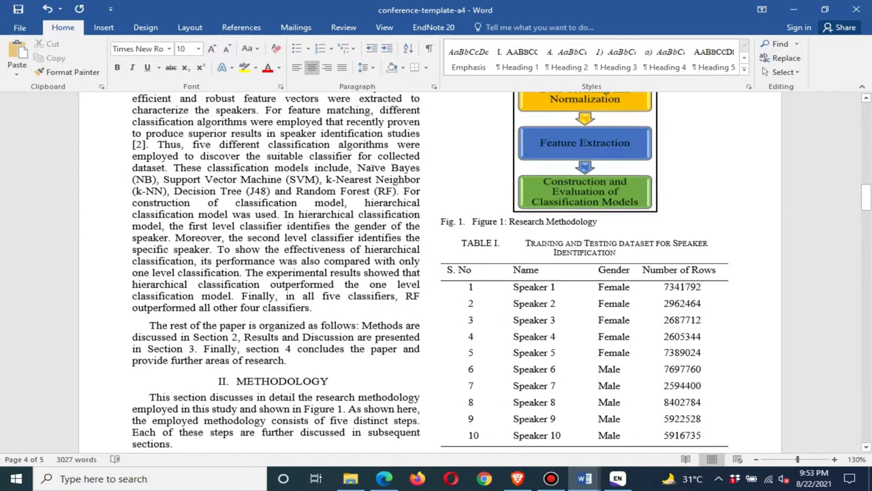
# Step: Make 'Data Cleaning and Normalization' a Heading 2 subsection with its paragraph in Body Text
pyautogui.scroll(-7, 436, 273)
pyautogui.tripleClick(631, 212)
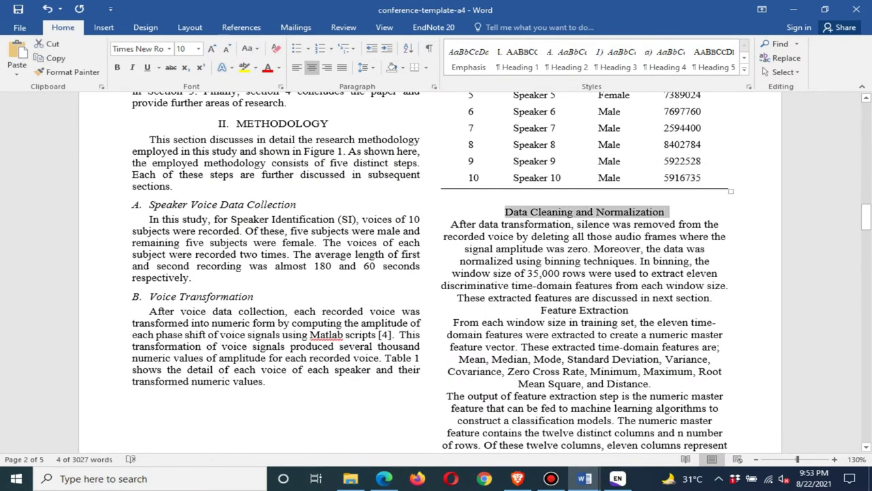
pyautogui.click(569, 58)
pyautogui.click(563, 280)
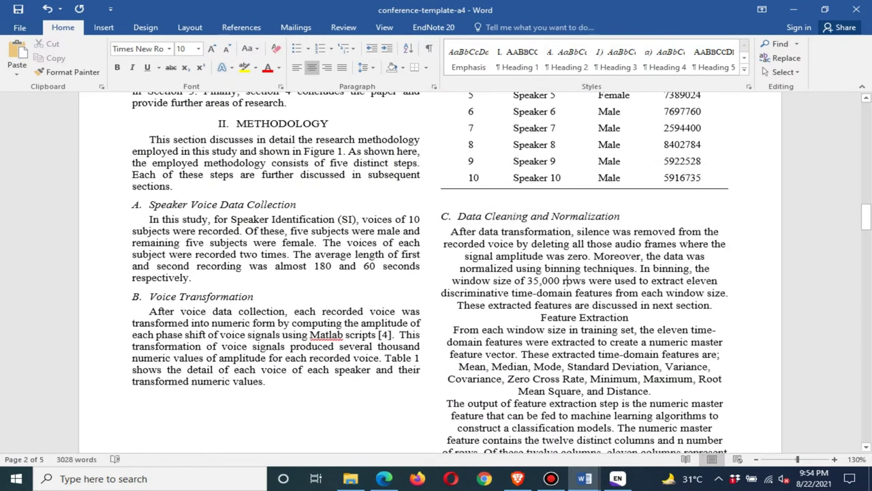
pyautogui.moveTo(713, 305); pyautogui.dragTo(450, 231)
pyautogui.click(744, 76)
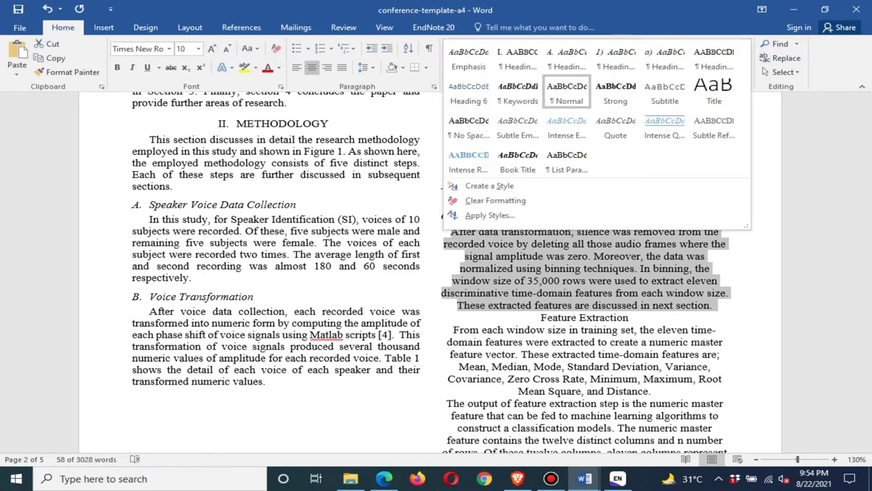
pyautogui.press('Escape')
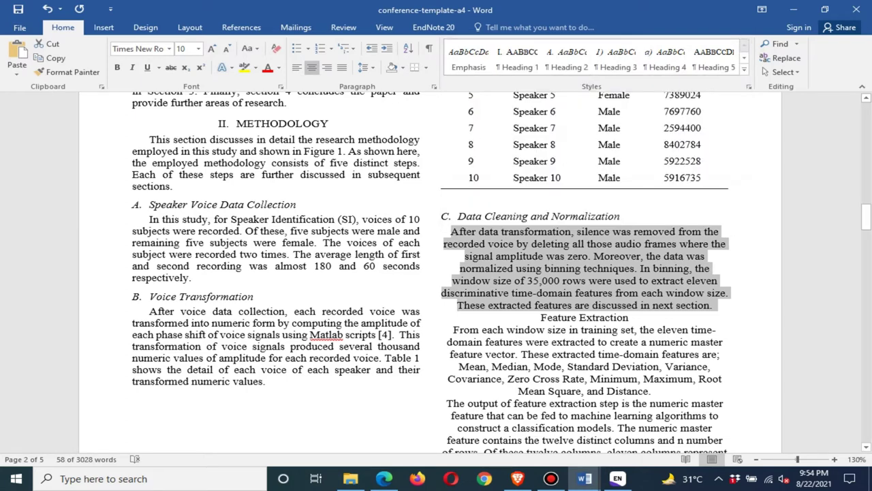
pyautogui.click(748, 86)
pyautogui.scroll(5, 790, 231)
pyautogui.scroll(5, 791, 232)
pyautogui.scroll(5, 790, 232)
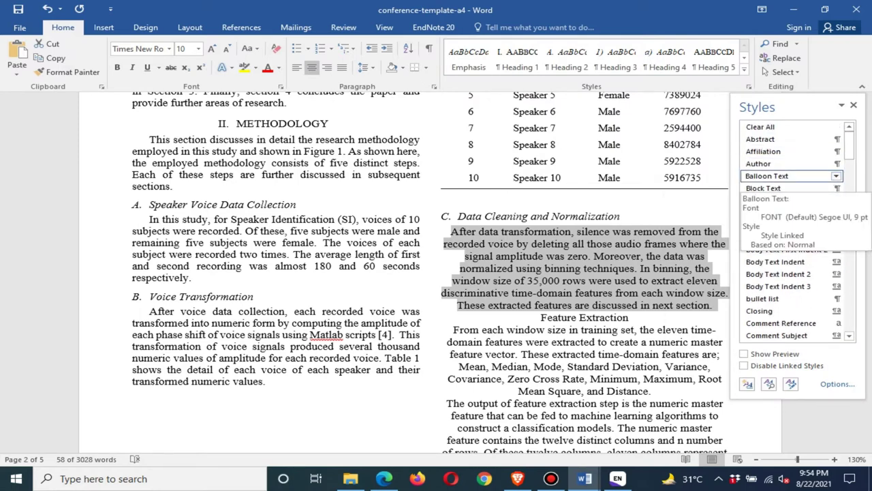
pyautogui.click(763, 200)
# Step: Make 'Feature Extraction' a Heading 2 subsection with its following paragraphs in Body Text
pyautogui.moveTo(541, 318); pyautogui.dragTo(628, 319)
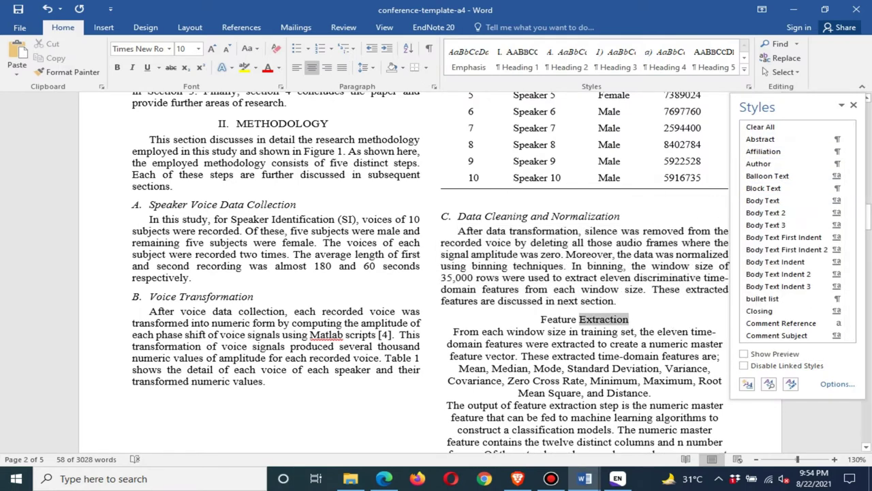
pyautogui.click(566, 60)
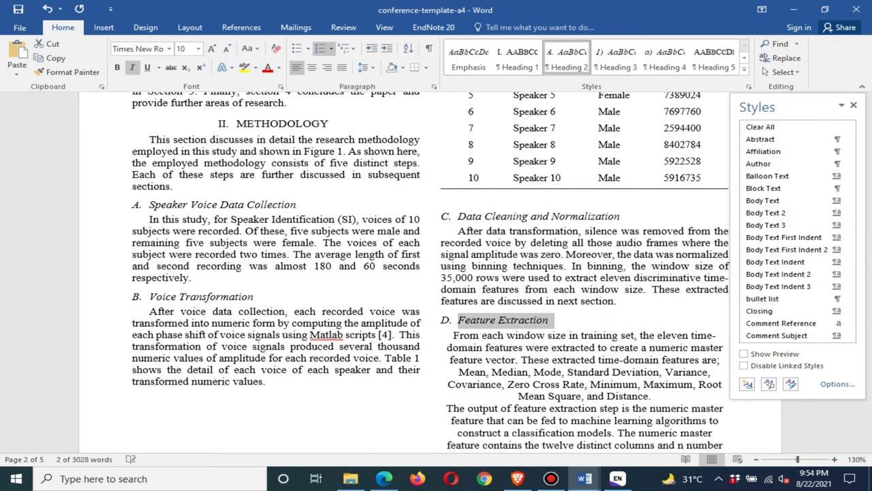
pyautogui.moveTo(454, 334); pyautogui.dragTo(651, 395)
pyautogui.scroll(-3, 585, 273)
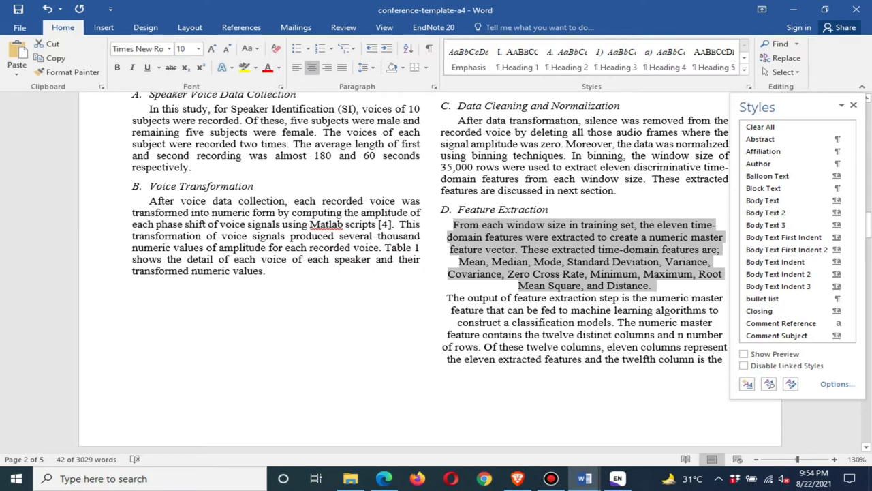
pyautogui.click(764, 200)
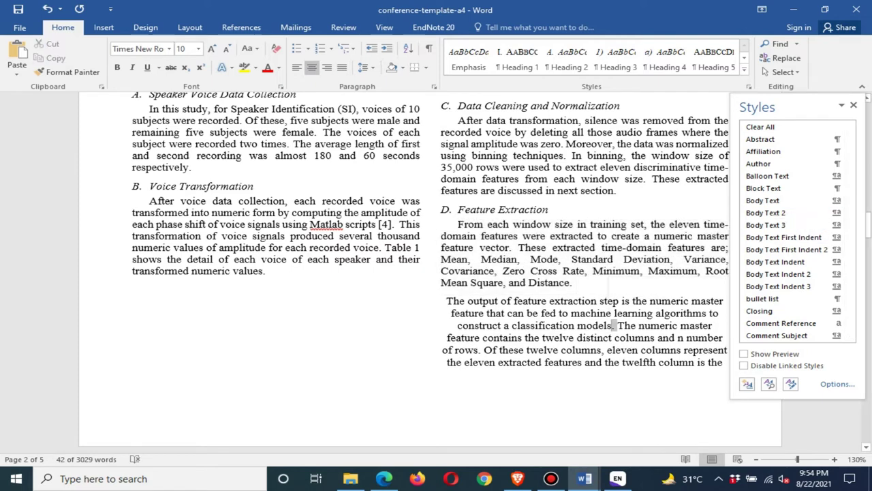
pyautogui.tripleClick(613, 325)
pyautogui.click(765, 212)
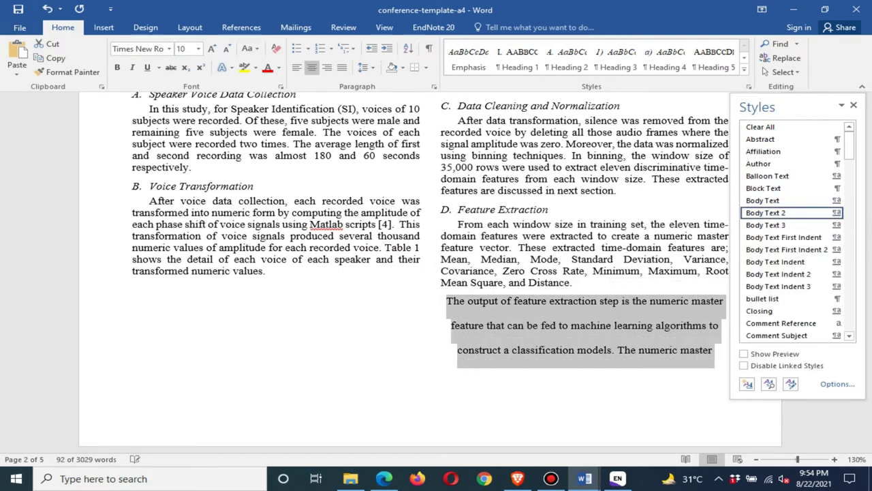
pyautogui.click(762, 200)
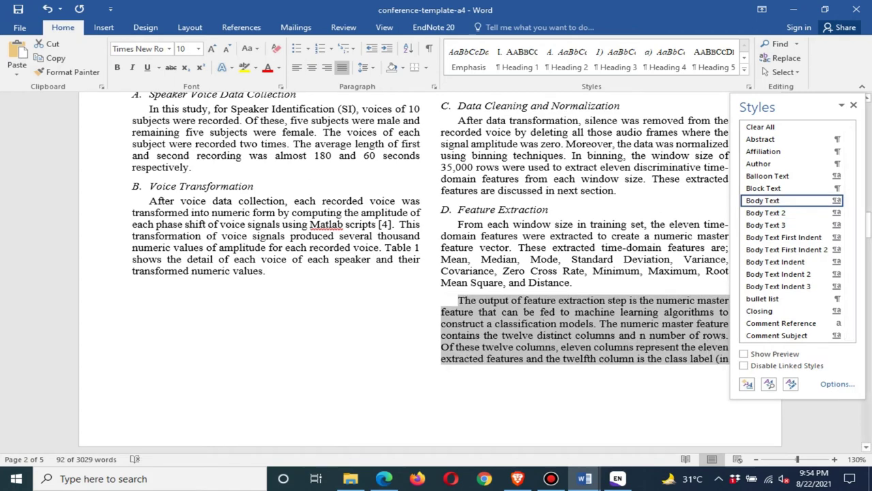
pyautogui.scroll(-1, 429, 272)
pyautogui.scroll(-6, 429, 272)
pyautogui.scroll(-3, 429, 272)
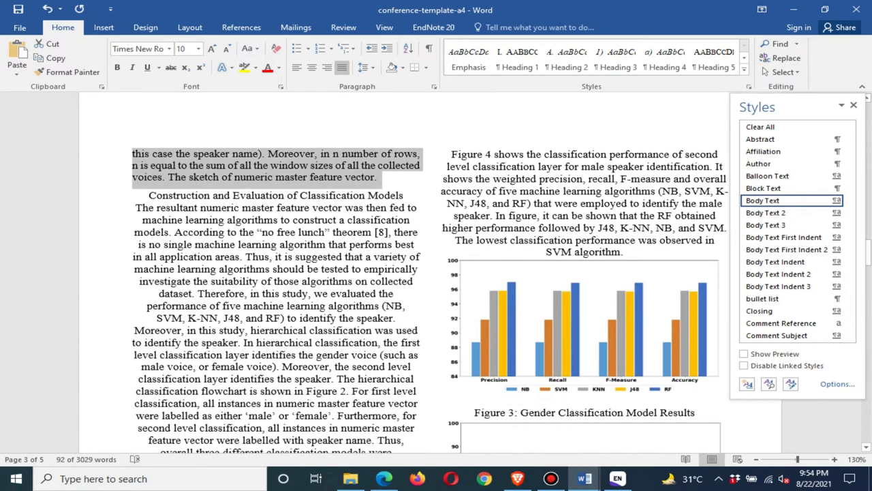
# Step: Make Construction and Evaluation, Performance Metrics and Experimental setup Heading 2 subsections with Body Text paragraphs
pyautogui.moveTo(403, 195); pyautogui.dragTo(149, 195)
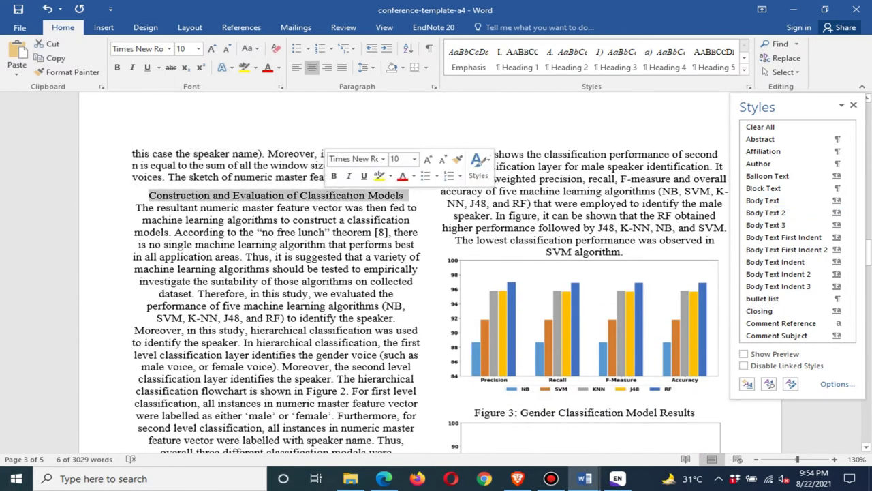
pyautogui.click(569, 59)
pyautogui.tripleClick(310, 248)
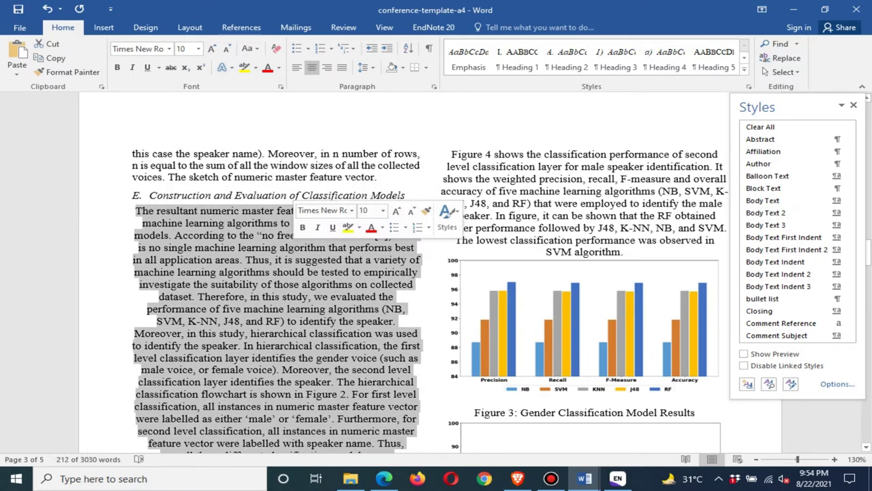
pyautogui.click(763, 200)
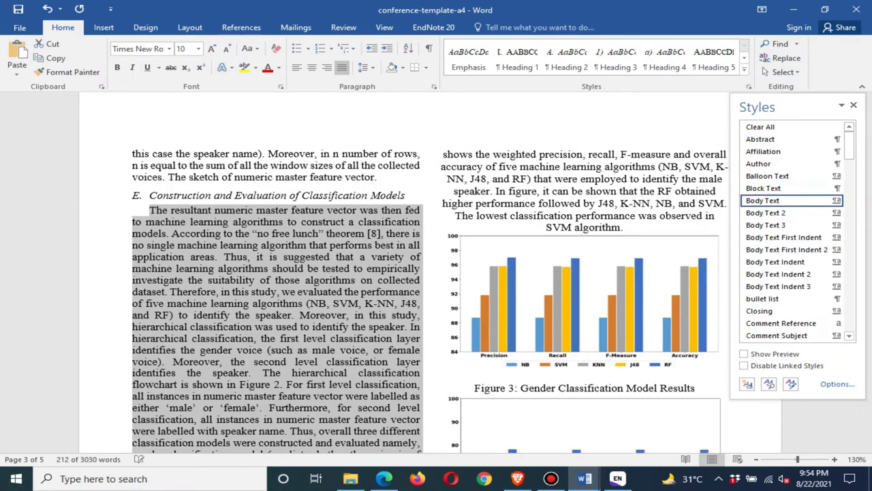
pyautogui.scroll(-6, 436, 273)
pyautogui.moveTo(325, 250); pyautogui.dragTo(226, 250)
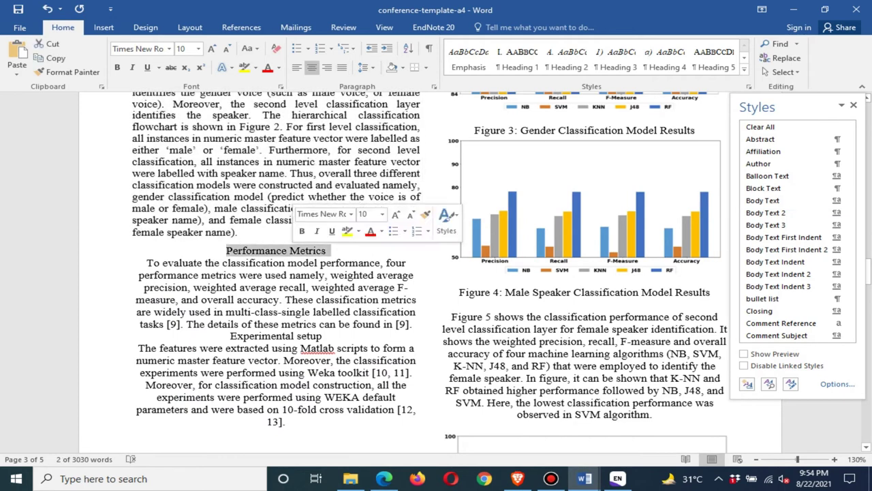
pyautogui.click(569, 59)
pyautogui.tripleClick(272, 296)
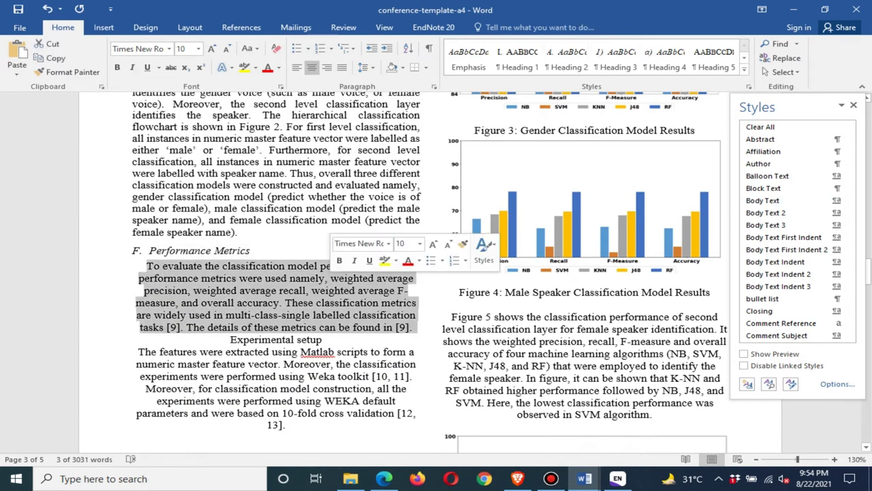
pyautogui.click(763, 200)
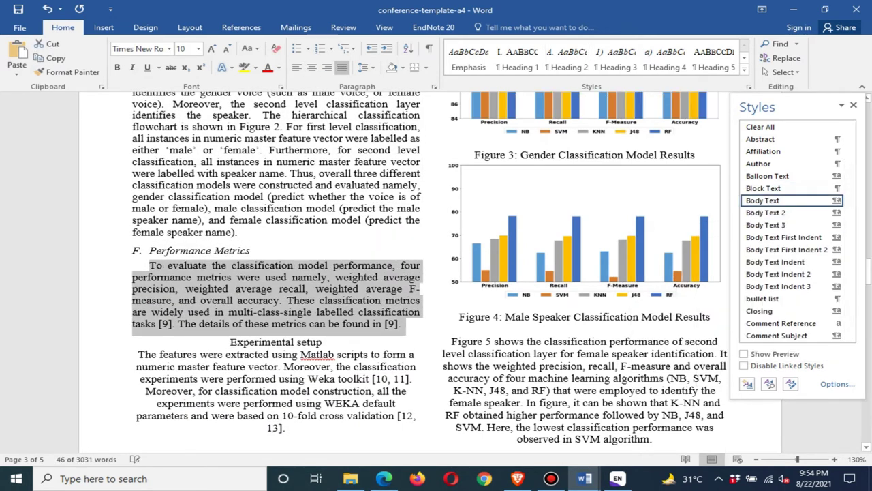
pyautogui.moveTo(323, 341); pyautogui.dragTo(229, 342)
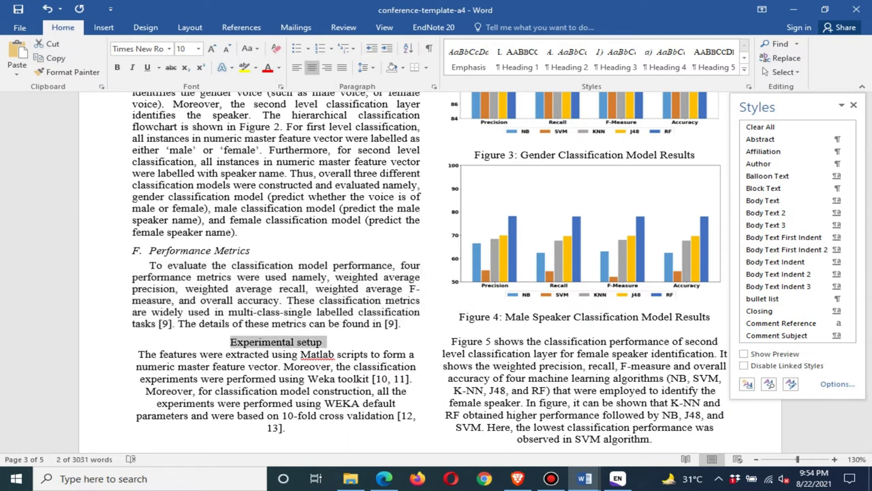
pyautogui.click(566, 59)
pyautogui.tripleClick(275, 394)
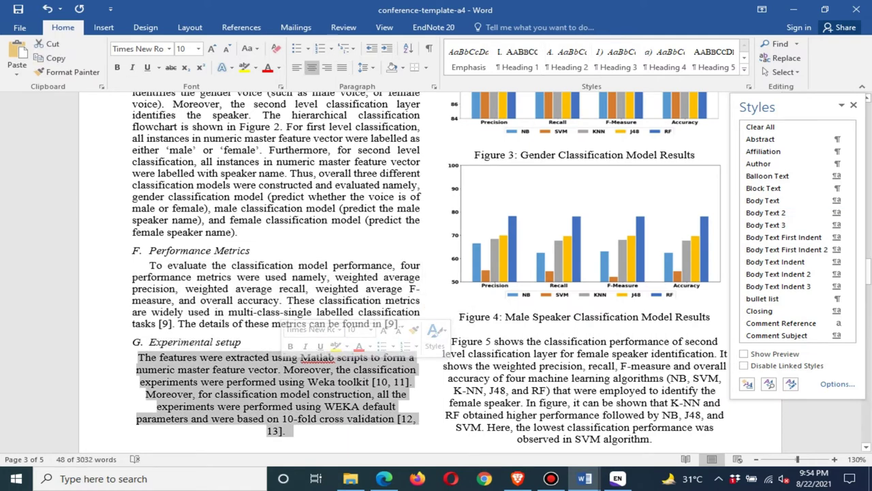
pyautogui.click(763, 200)
# Step: Delete the stray Table 2 caption and the blank lines above the Results heading
pyautogui.scroll(-3, 276, 273)
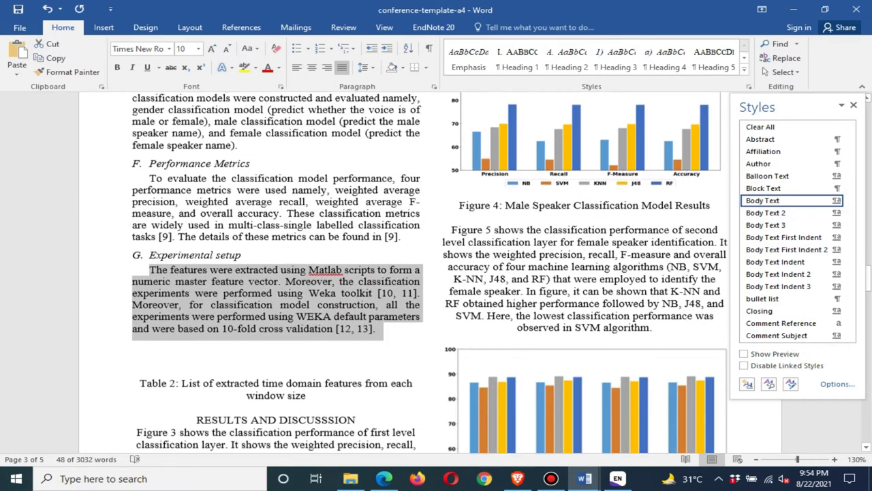
pyautogui.scroll(-2, 276, 272)
pyautogui.tripleClick(276, 290)
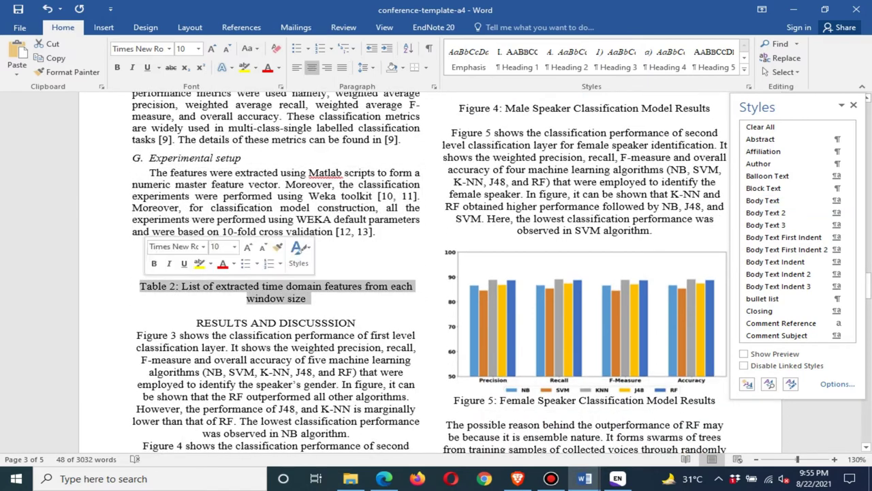
pyautogui.press('Delete')
pyautogui.press('BackSpace')
pyautogui.press('BackSpace')
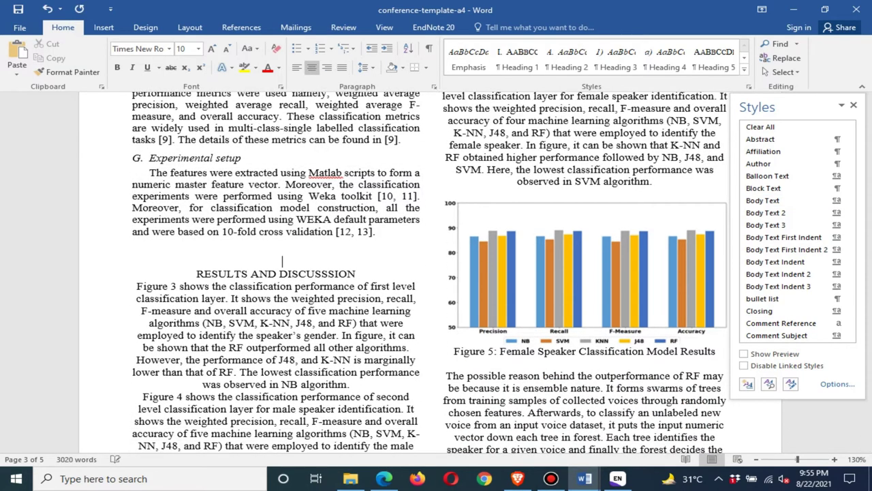
pyautogui.press('BackSpace')
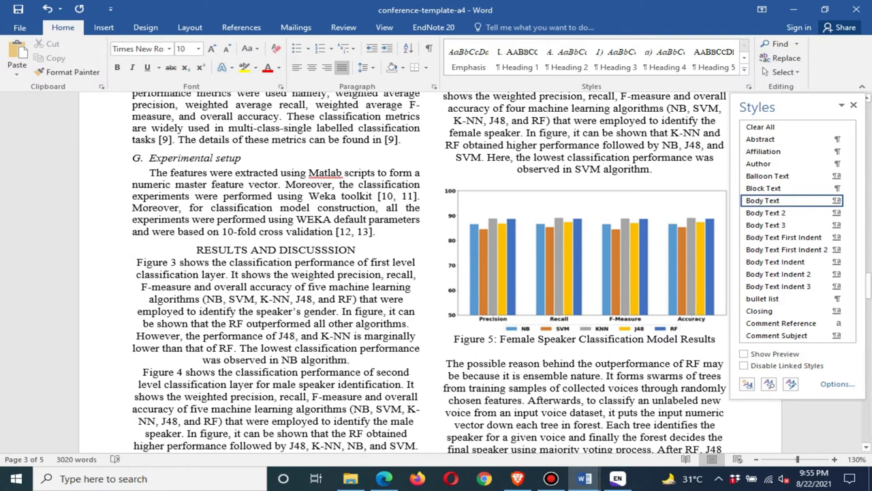
# Step: Make RESULTS AND DISCUSSION a main heading and give the Figure 3 and Figure 4 paragraphs Body Text
pyautogui.click(522, 58)
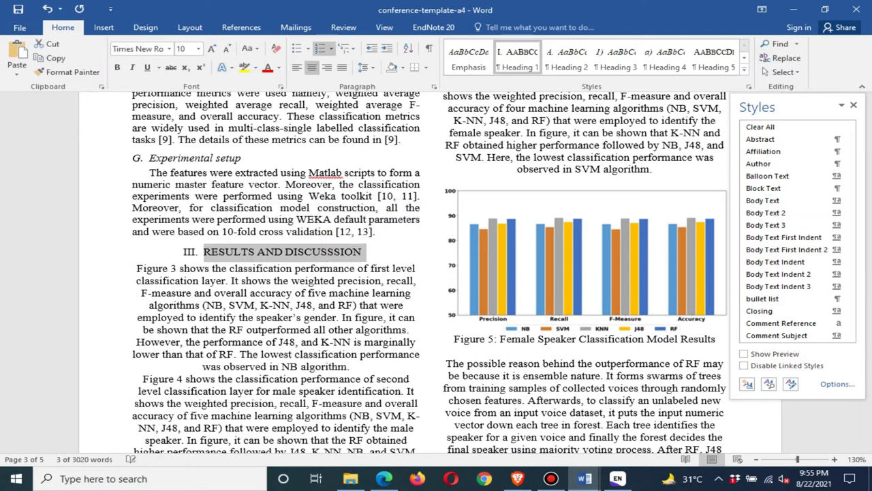
pyautogui.tripleClick(353, 293)
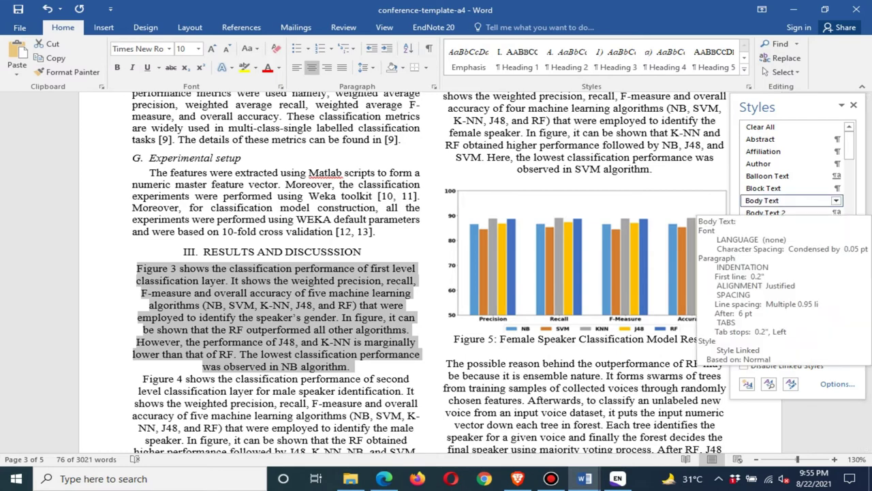
pyautogui.click(770, 200)
pyautogui.tripleClick(276, 403)
pyautogui.scroll(-7, 276, 404)
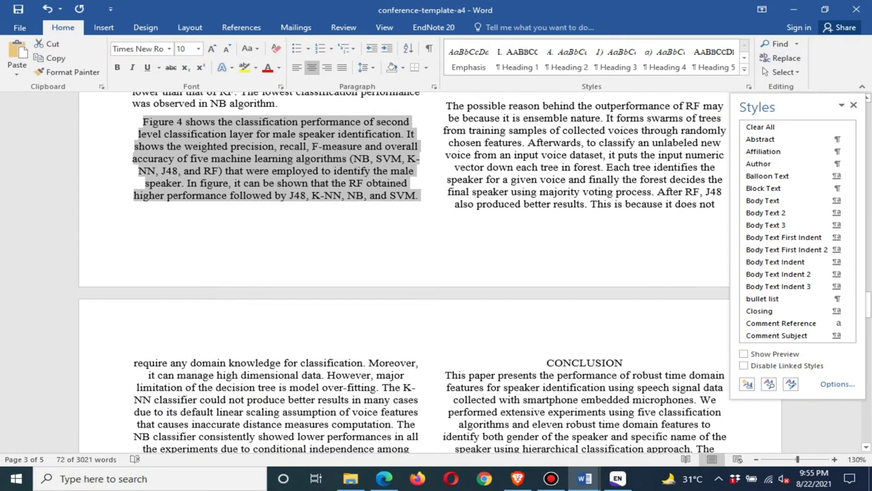
pyautogui.click(770, 200)
# Step: Apply Body Text to the Figure 5, random-forest and 'Table 2) is recommended' paragraphs
pyautogui.scroll(5, 409, 272)
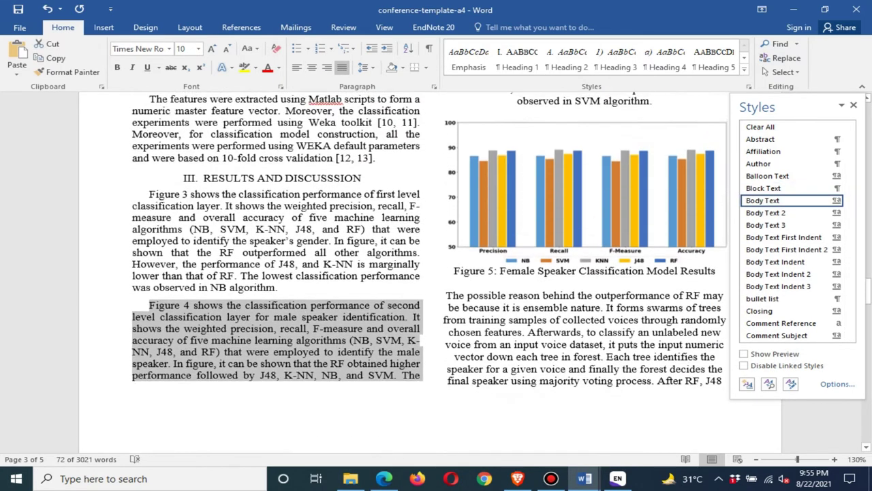
pyautogui.scroll(5, 409, 272)
pyautogui.scroll(5, 409, 272)
pyautogui.scroll(-2, 559, 272)
pyautogui.scroll(-3, 560, 272)
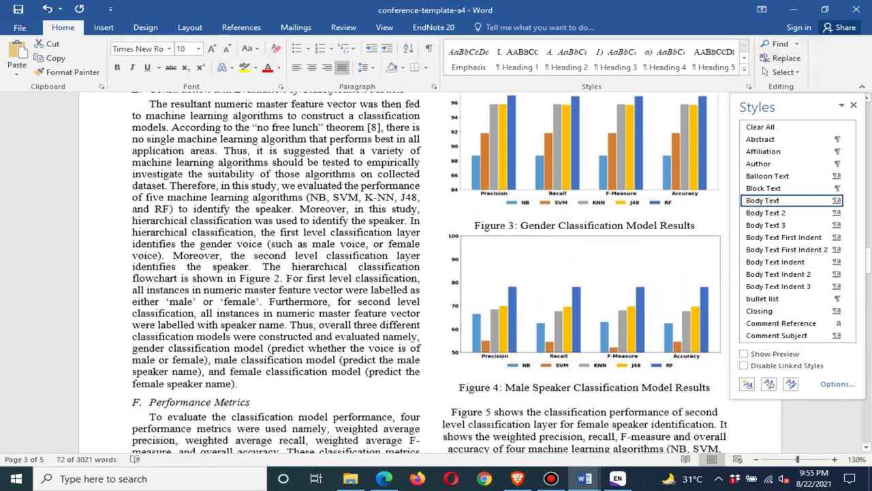
pyautogui.click(559, 184)
pyautogui.tripleClick(592, 376)
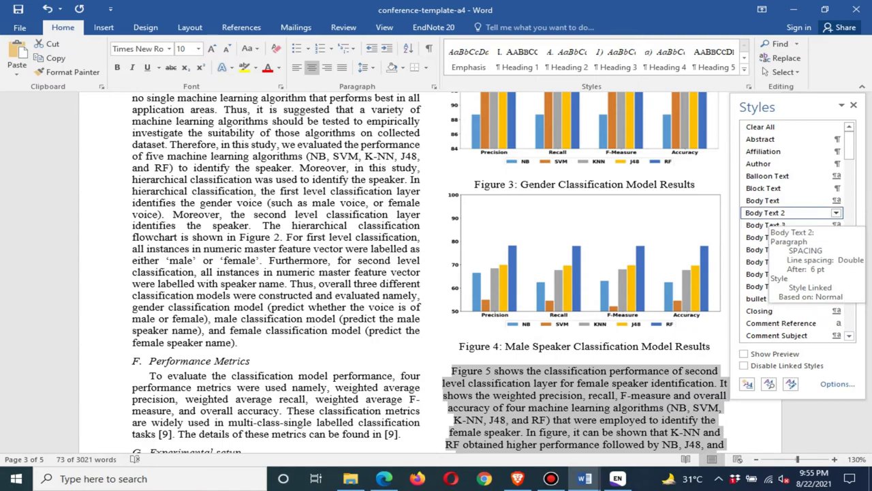
pyautogui.click(762, 201)
pyautogui.scroll(-5, 442, 272)
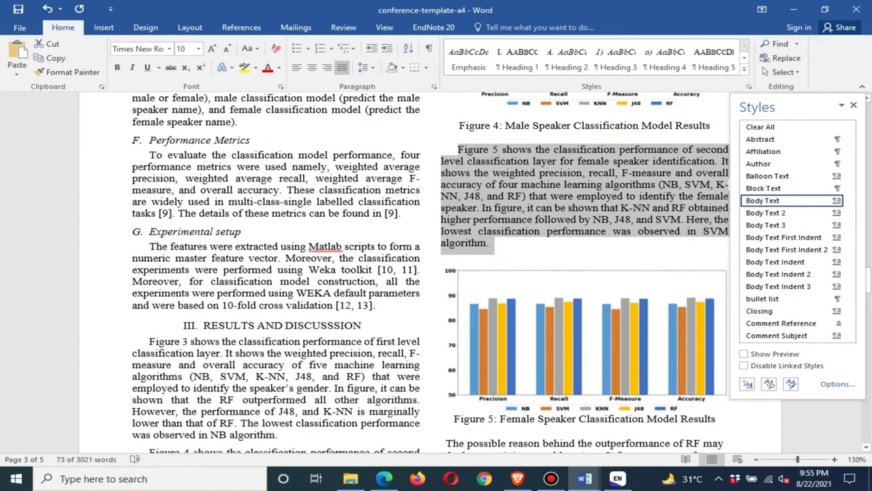
pyautogui.tripleClick(586, 382)
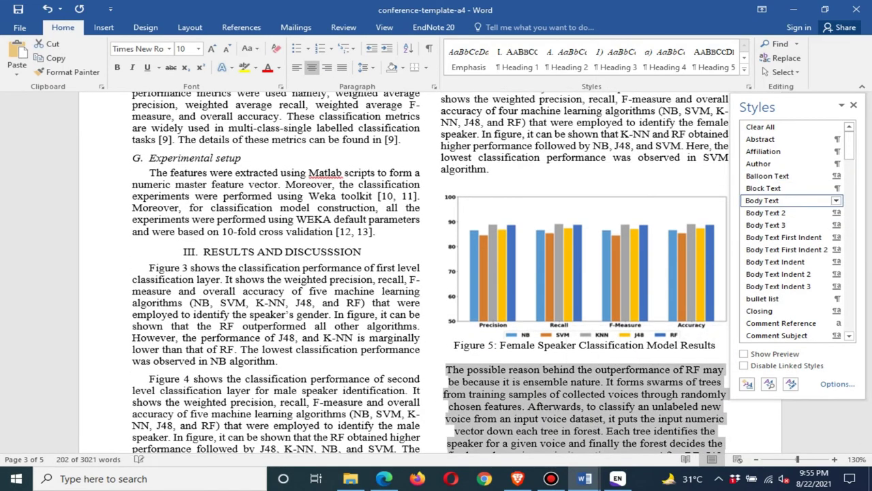
pyautogui.scroll(-5, 408, 272)
pyautogui.scroll(-3, 409, 273)
pyautogui.tripleClick(424, 295)
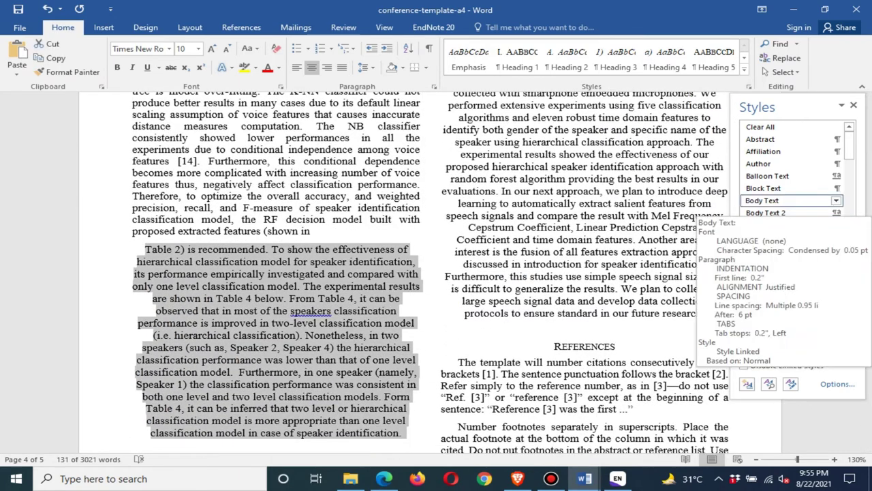
pyautogui.click(769, 201)
# Step: Rejoin the split sentence so it reads '(shown in Table 2) is recommended'
pyautogui.click(140, 231)
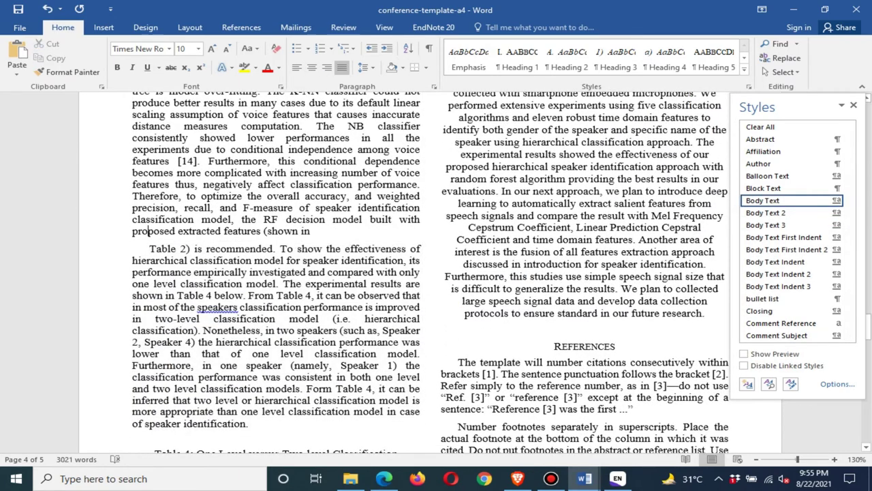
pyautogui.press('BackSpace')
pyautogui.press('BackSpace')
pyautogui.scroll(-2, 437, 272)
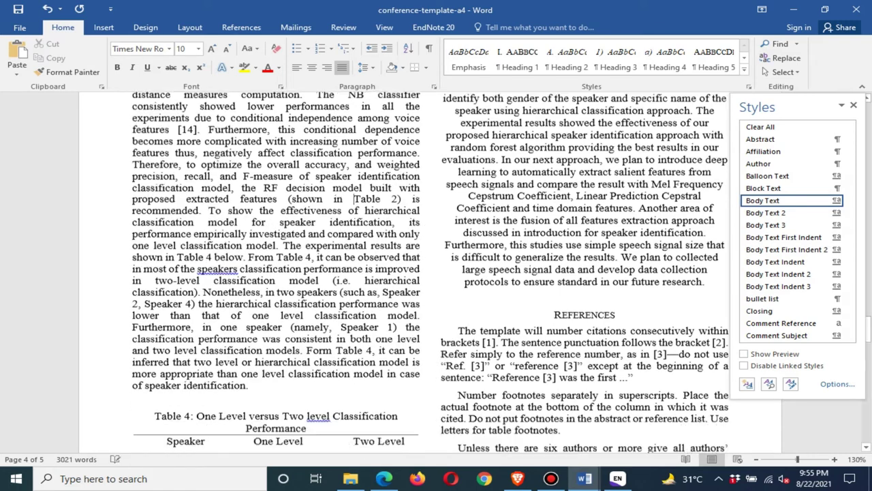
pyautogui.scroll(-2, 436, 272)
pyautogui.scroll(-4, 436, 273)
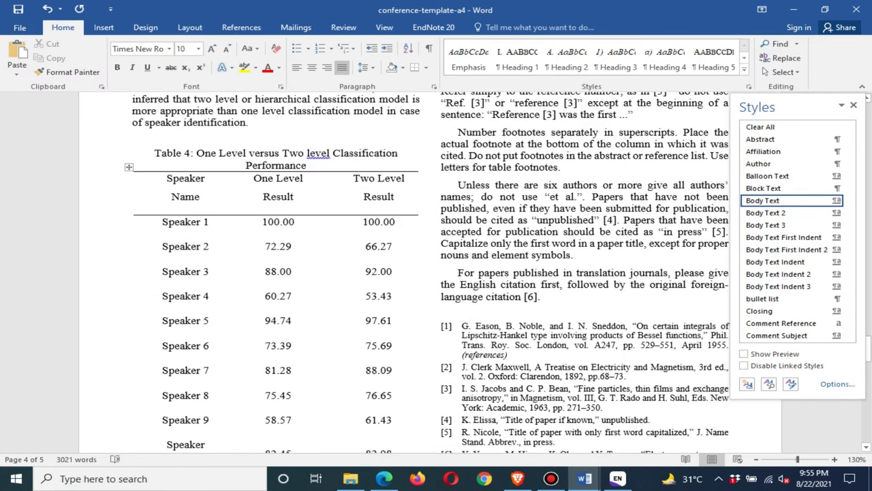
pyautogui.click(129, 167)
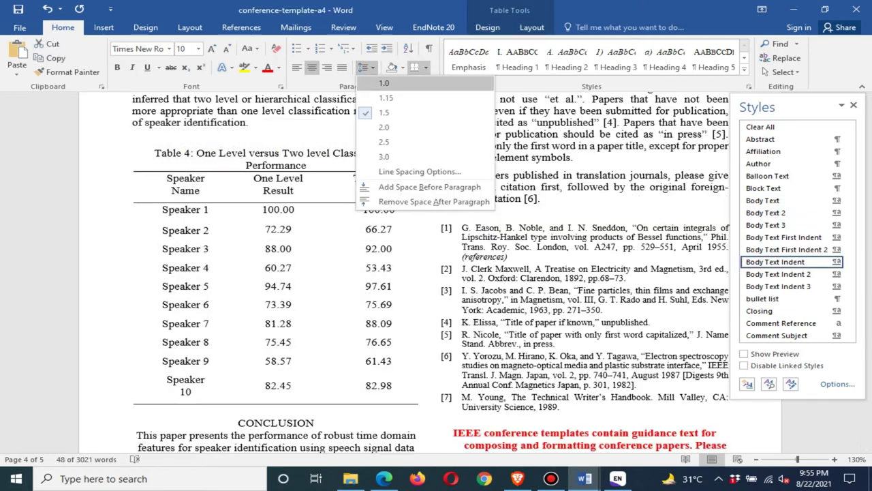
# Step: Give Table 4 1.0 line spacing and remove the space after each paragraph
pyautogui.click(384, 83)
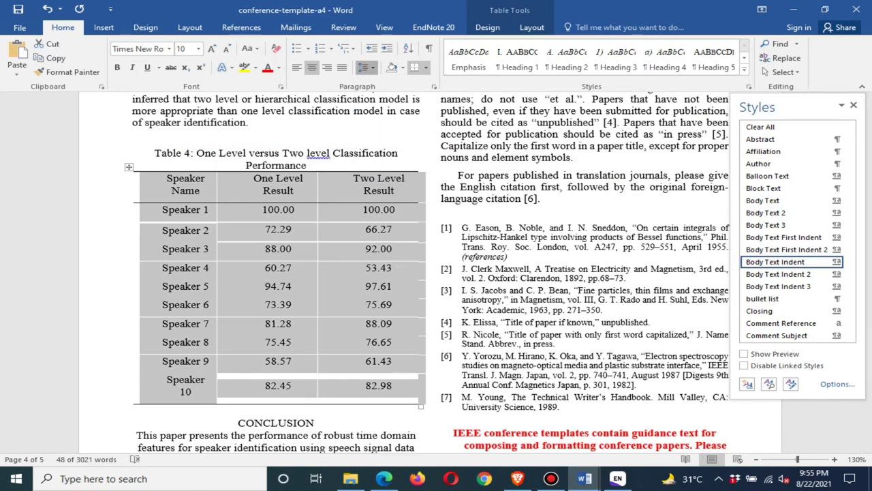
pyautogui.click(363, 66)
pyautogui.click(423, 197)
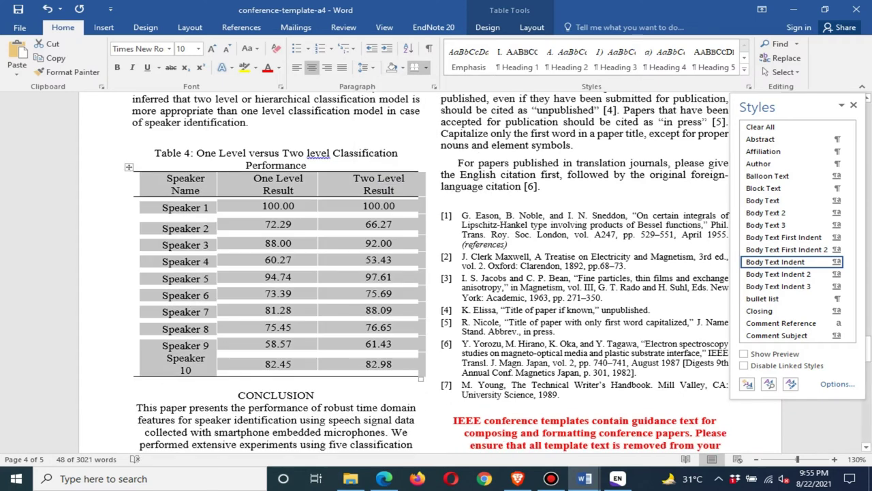
pyautogui.click(363, 66)
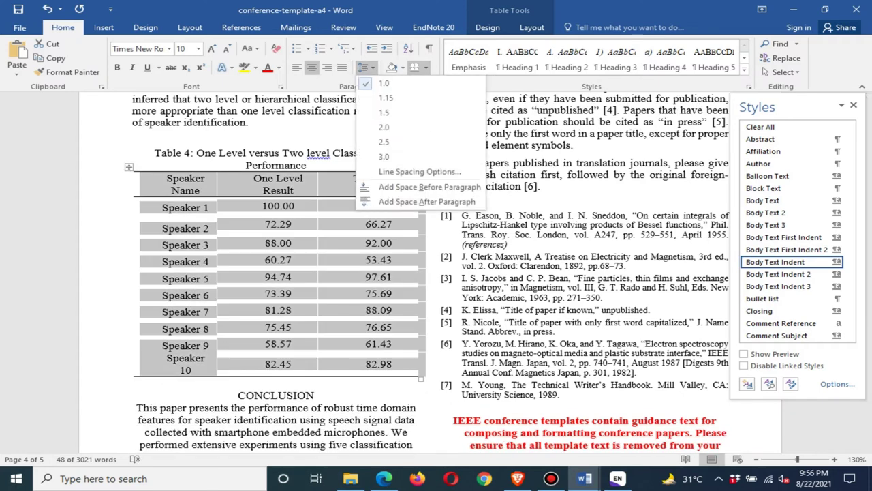
pyautogui.press('Escape')
pyautogui.click(129, 167)
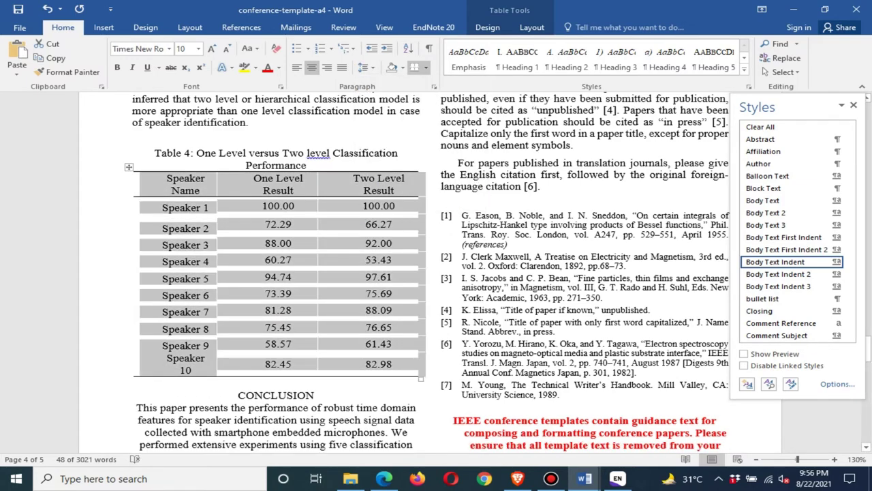
pyautogui.click(367, 224)
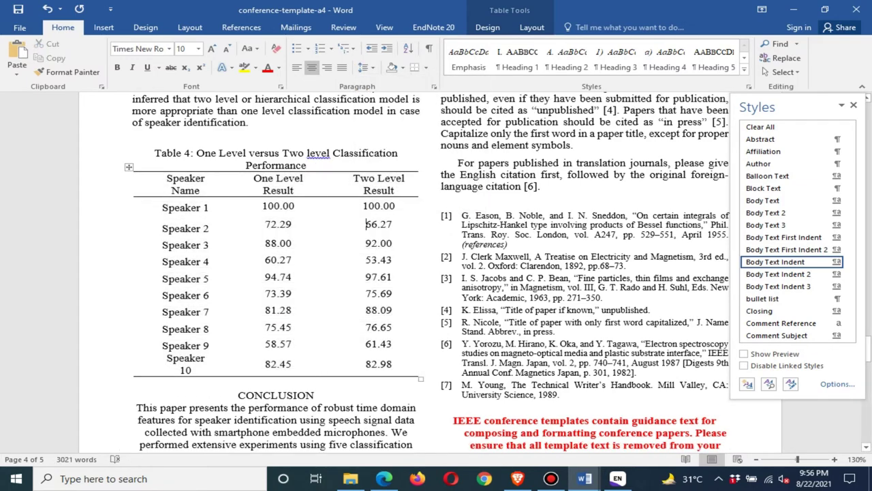
pyautogui.scroll(-4, 437, 273)
# Step: Make CONCLUSION the numbered main heading IV and give its paragraph the Body Text style
pyautogui.doubleClick(287, 247)
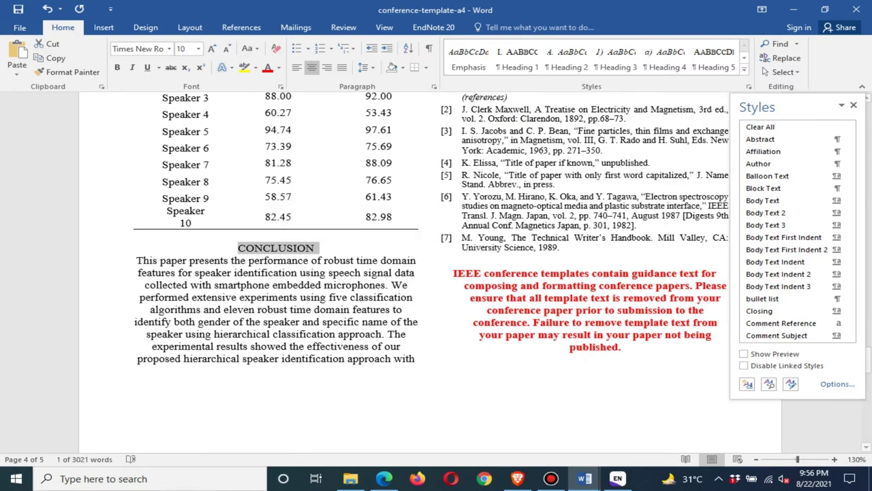
pyautogui.click(516, 60)
pyautogui.tripleClick(320, 303)
pyautogui.click(761, 201)
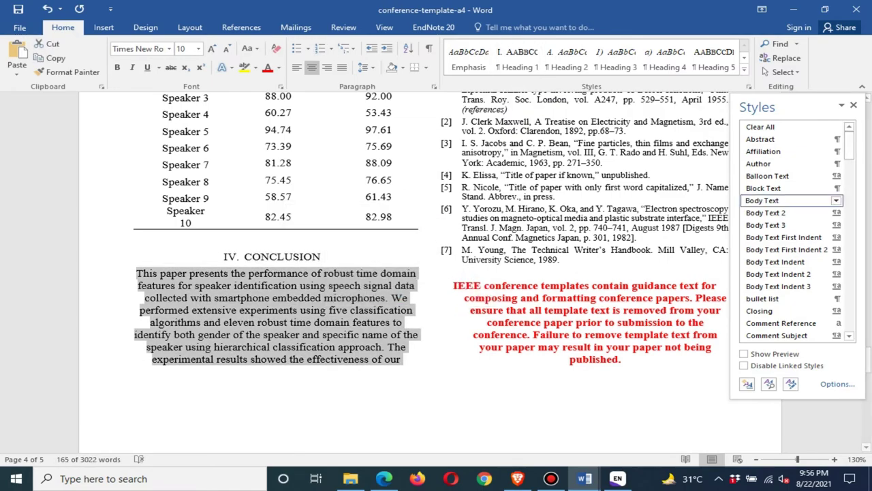
pyautogui.scroll(5, 436, 273)
pyautogui.scroll(8, 436, 273)
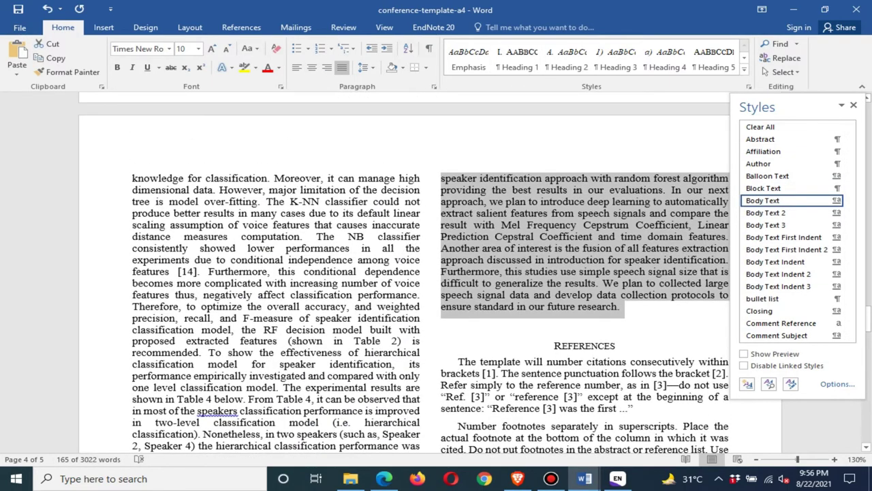
# Step: Make REFERENCES the numbered main heading V and delete the blank line above it
pyautogui.doubleClick(584, 272)
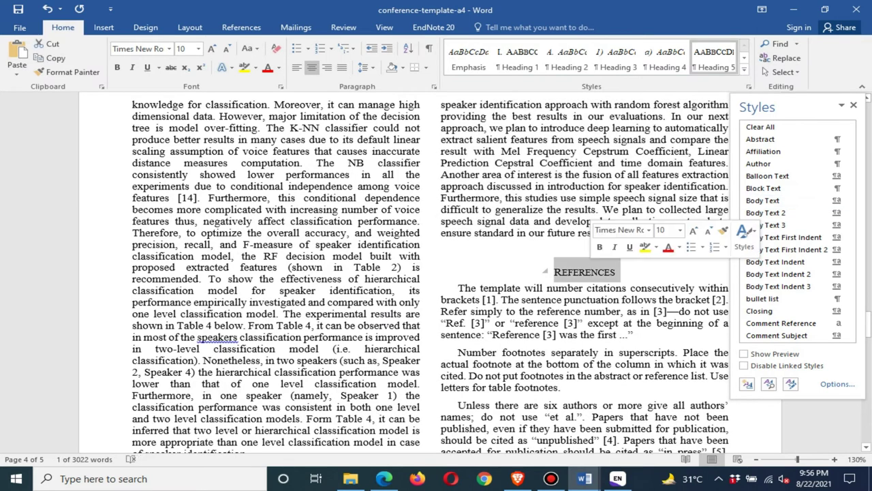
pyautogui.click(567, 60)
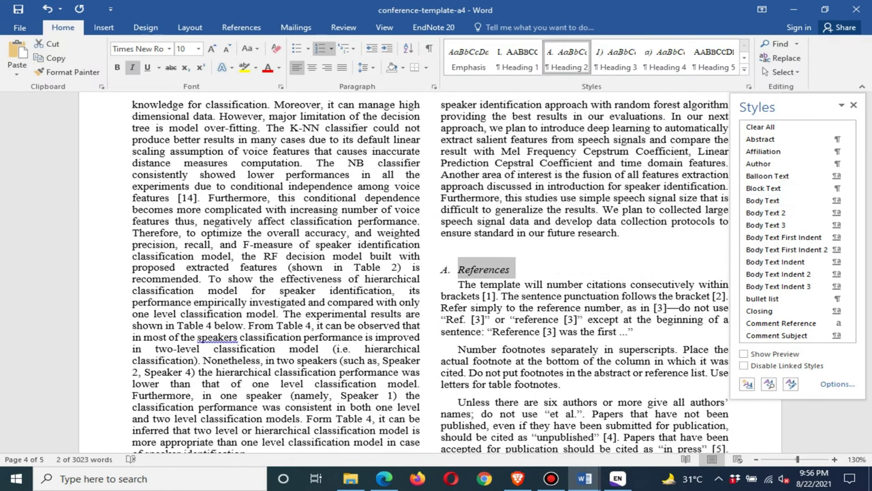
pyautogui.click(517, 60)
pyautogui.click(620, 233)
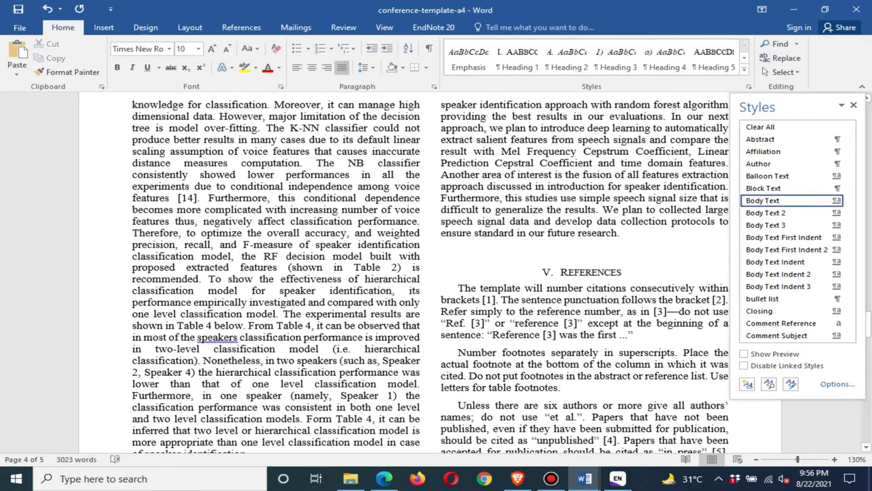
pyautogui.press('Down')
pyautogui.press('BackSpace')
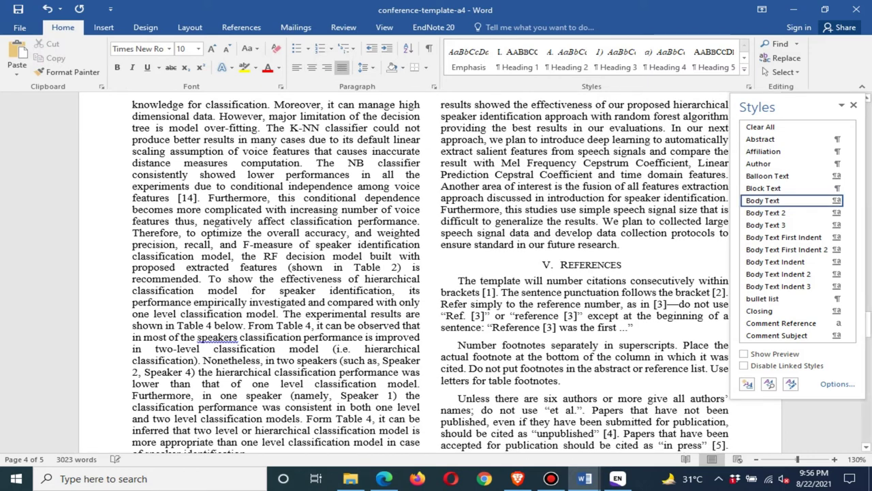
# Step: Apply the 'table head' style to the Table 4 caption
pyautogui.rightClick(214, 337)
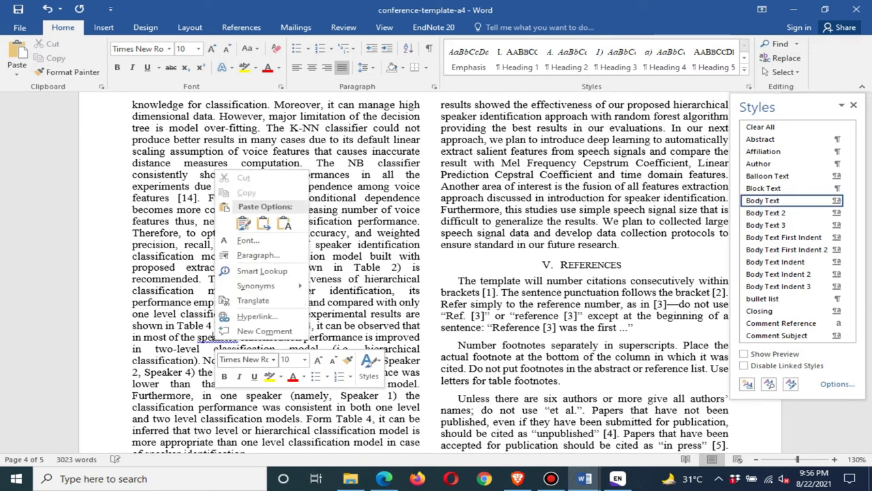
pyautogui.press('Escape')
pyautogui.scroll(-6, 430, 273)
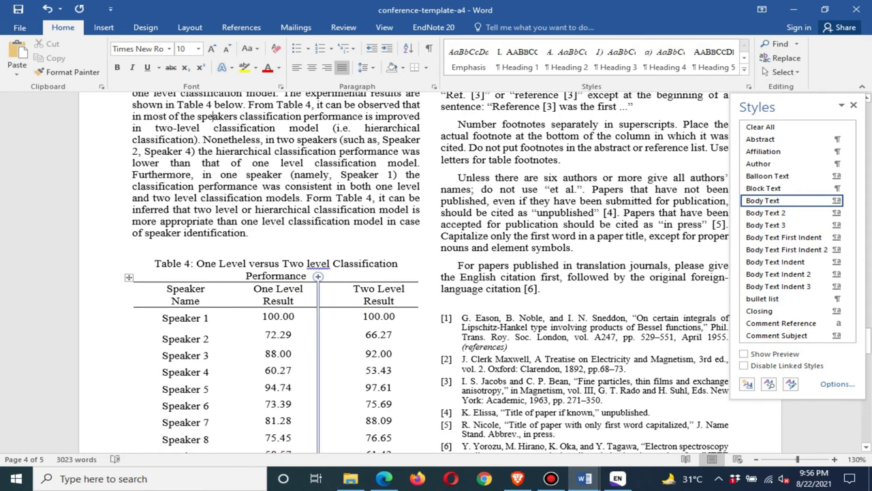
pyautogui.tripleClick(278, 264)
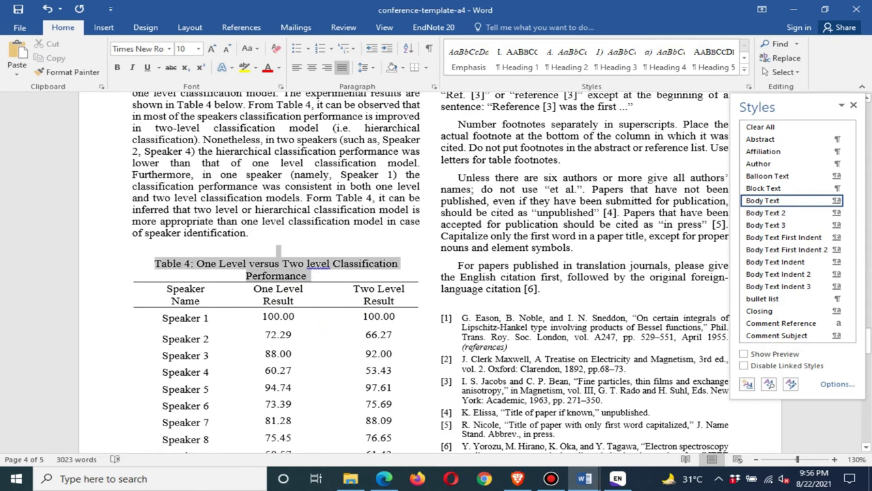
pyautogui.scroll(-10, 790, 231)
pyautogui.scroll(-10, 791, 231)
pyautogui.scroll(4, 793, 232)
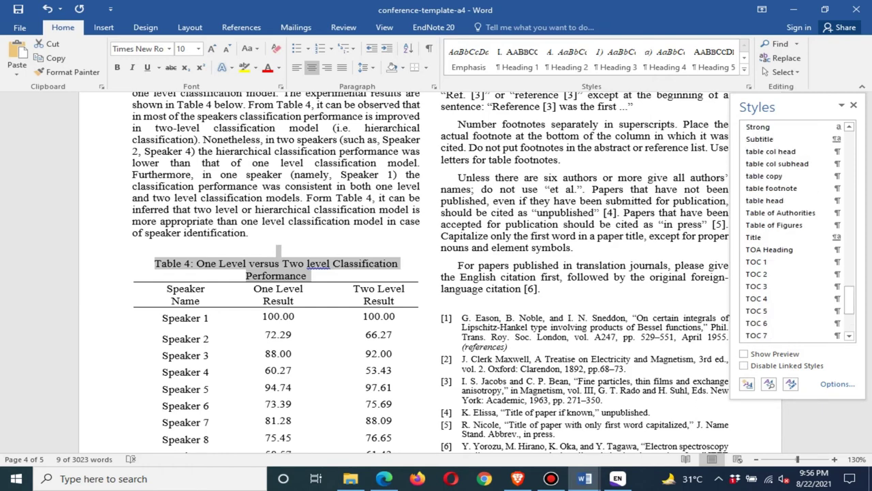
pyautogui.click(764, 200)
# Step: Fix the caption text to read 'TABLE II. One Level versus Two level Classification Performance'
pyautogui.click(308, 255)
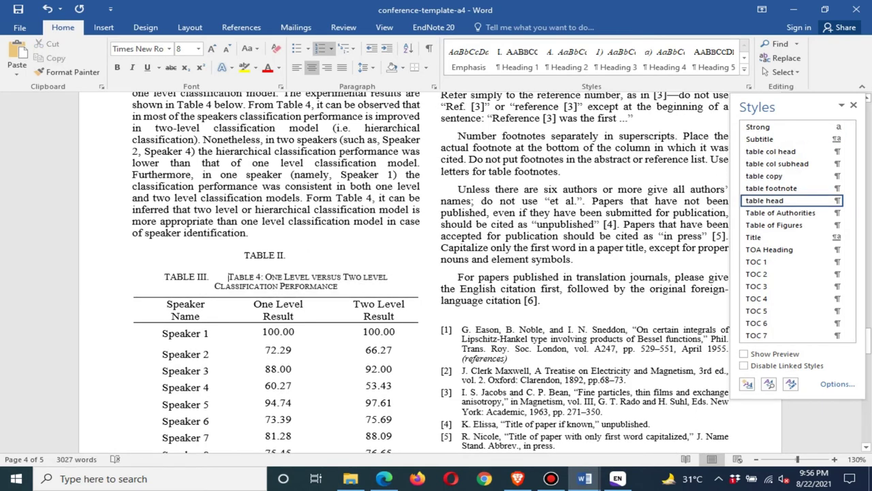
pyautogui.press('BackSpace')
pyautogui.press('BackSpace')
pyautogui.press('BackSpace')
pyautogui.press('BackSpace')
pyautogui.press('BackSpace')
pyautogui.press('BackSpace')
pyautogui.press('BackSpace')
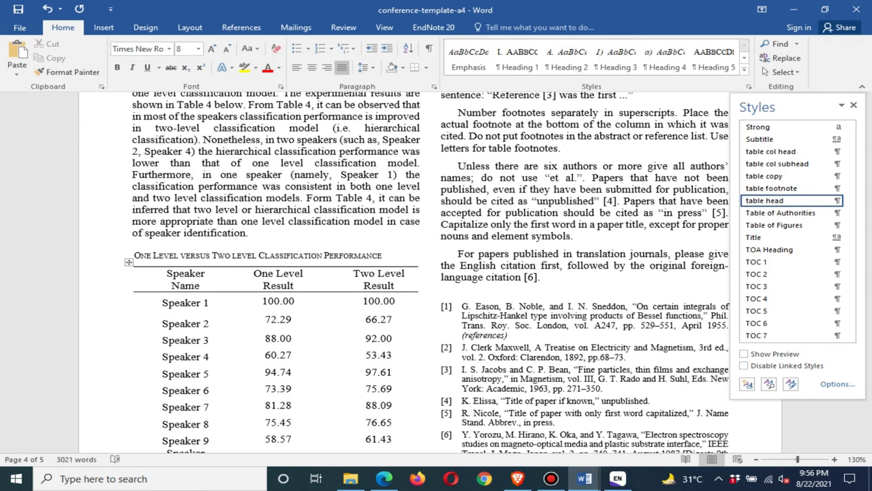
pyautogui.hotkey('ctrl', 'z')
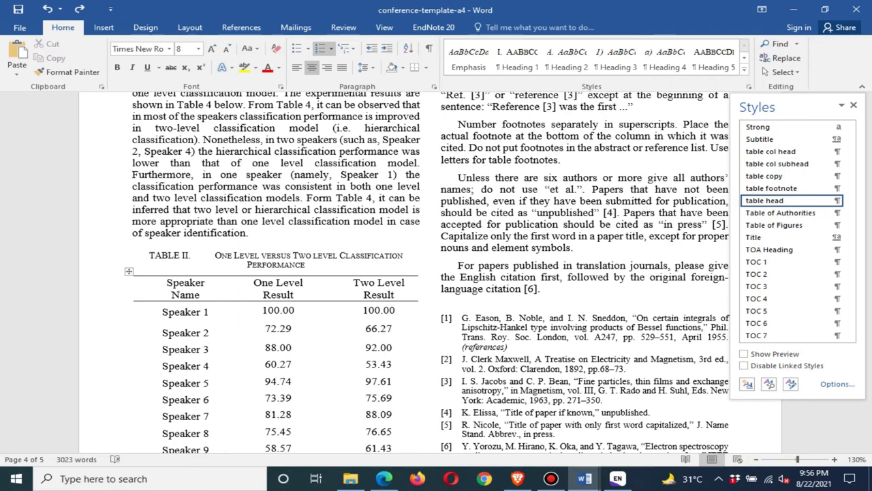
pyautogui.scroll(-5, 436, 272)
pyautogui.scroll(5, 436, 272)
pyautogui.scroll(5, 436, 272)
pyautogui.scroll(5, 436, 272)
pyautogui.tripleClick(584, 345)
pyautogui.scroll(10, 790, 232)
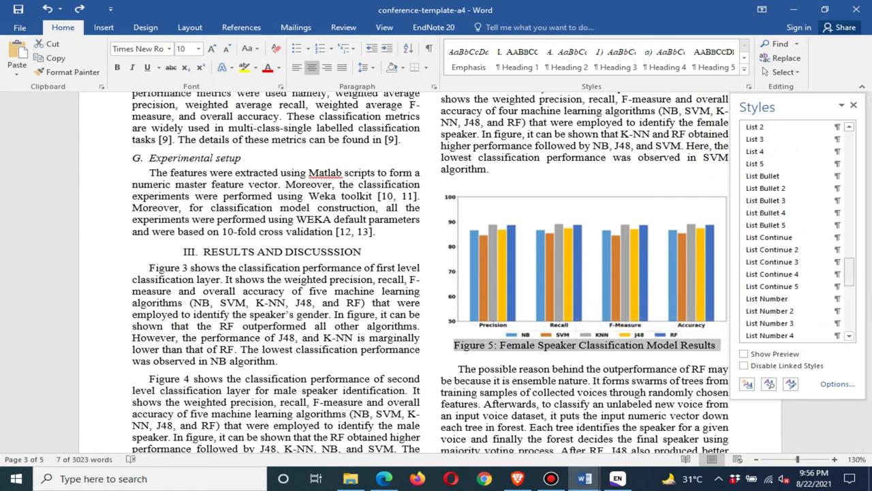
# Step: Apply the 'figure caption' style to the Figure 5 and Figure 4 captions
pyautogui.scroll(5, 790, 231)
pyautogui.scroll(1, 791, 232)
pyautogui.scroll(-2, 790, 231)
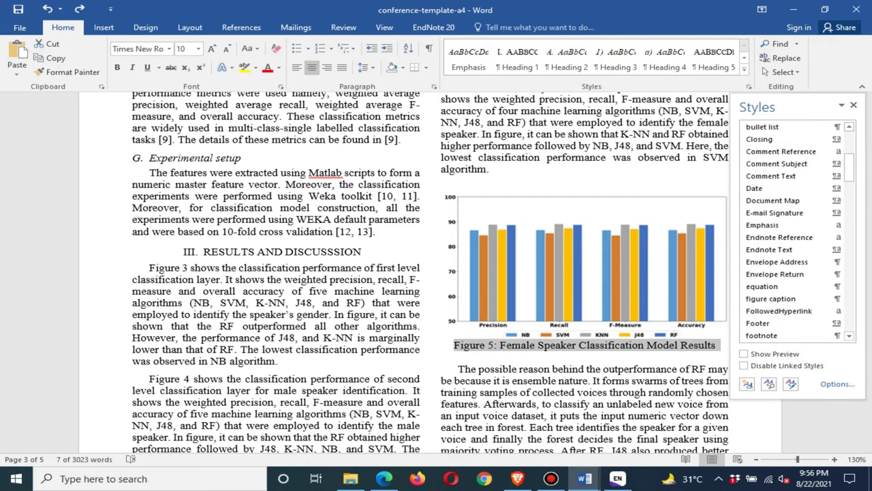
pyautogui.scroll(-3, 790, 231)
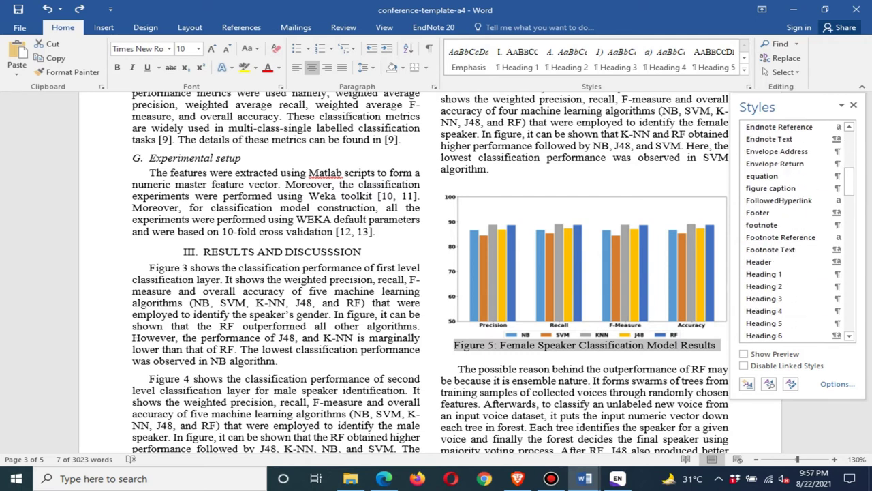
pyautogui.click(770, 188)
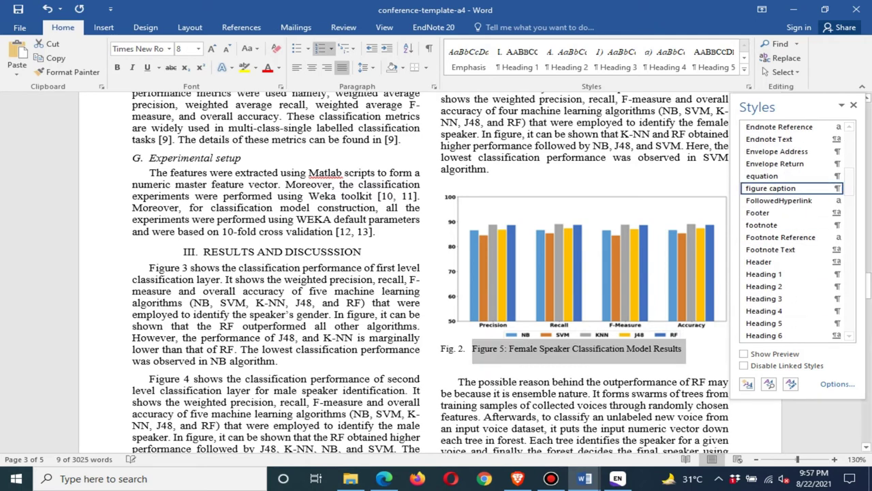
pyautogui.scroll(5, 429, 273)
pyautogui.tripleClick(574, 272)
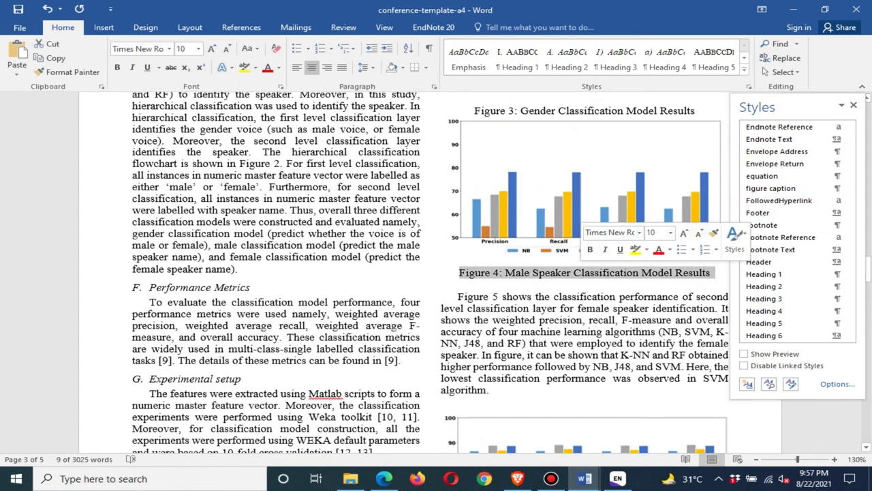
pyautogui.click(770, 188)
# Step: Delete the leftover 'Figure 5:' and 'Figure 4:' labels from those captions
pyautogui.scroll(-3, 429, 272)
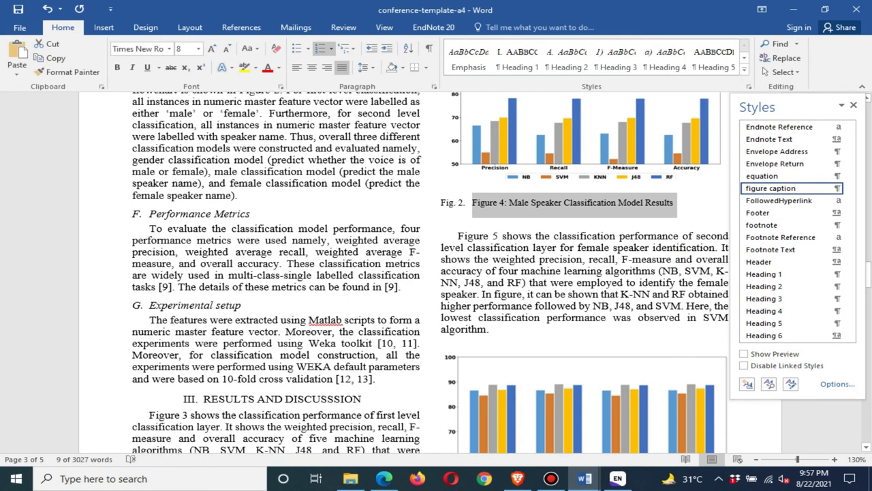
pyautogui.scroll(-4, 429, 273)
pyautogui.press('BackSpace')
pyautogui.press('BackSpace')
pyautogui.press('BackSpace')
pyautogui.press('BackSpace')
pyautogui.press('BackSpace')
pyautogui.press('BackSpace')
pyautogui.press('BackSpace')
pyautogui.press('BackSpace')
pyautogui.press('BackSpace')
pyautogui.scroll(7, 429, 272)
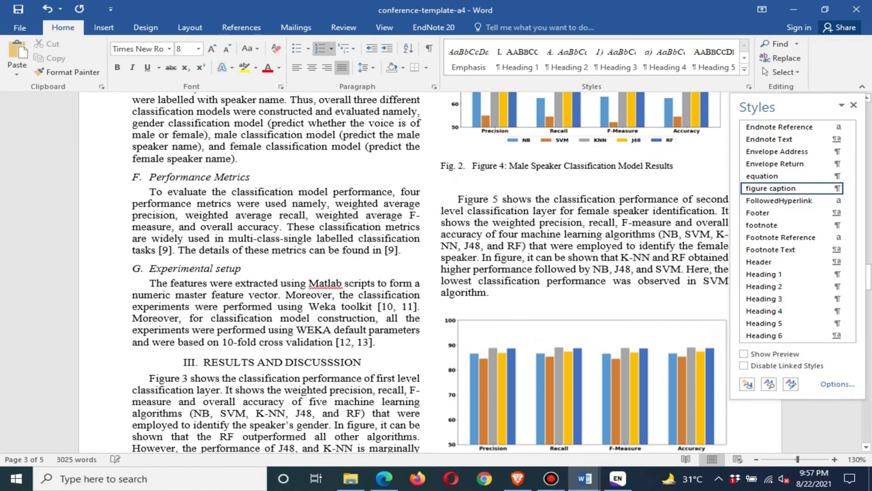
pyautogui.press('BackSpace')
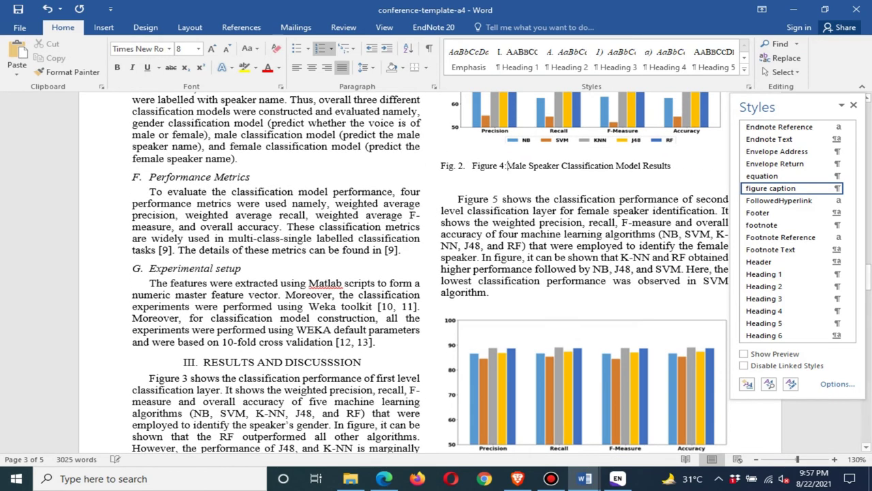
pyautogui.press('BackSpace')
pyautogui.press('BackSpace')
pyautogui.press('BackSpace')
pyautogui.press('BackSpace')
pyautogui.press('BackSpace')
pyautogui.press('BackSpace')
pyautogui.press('BackSpace')
pyautogui.press('BackSpace')
pyautogui.scroll(-8, 429, 272)
pyautogui.scroll(4, 430, 272)
pyautogui.scroll(13, 429, 273)
pyautogui.scroll(1, 429, 273)
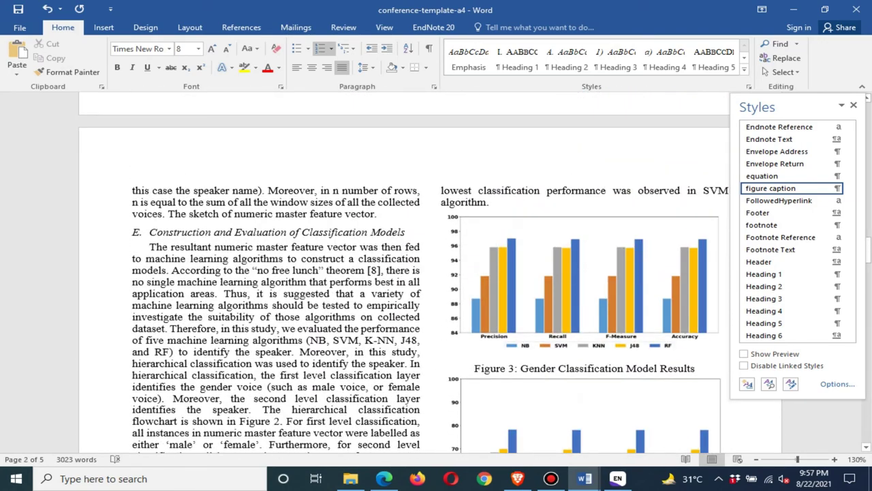
# Step: Give the Figure 3 caption the 'figure caption' style and remove its old 'Figure 3:' label
pyautogui.tripleClick(538, 368)
pyautogui.click(770, 188)
pyautogui.click(507, 371)
pyautogui.press('BackSpace')
pyautogui.press('BackSpace')
pyautogui.press('BackSpace')
pyautogui.press('BackSpace')
pyautogui.press('BackSpace')
pyautogui.press('BackSpace')
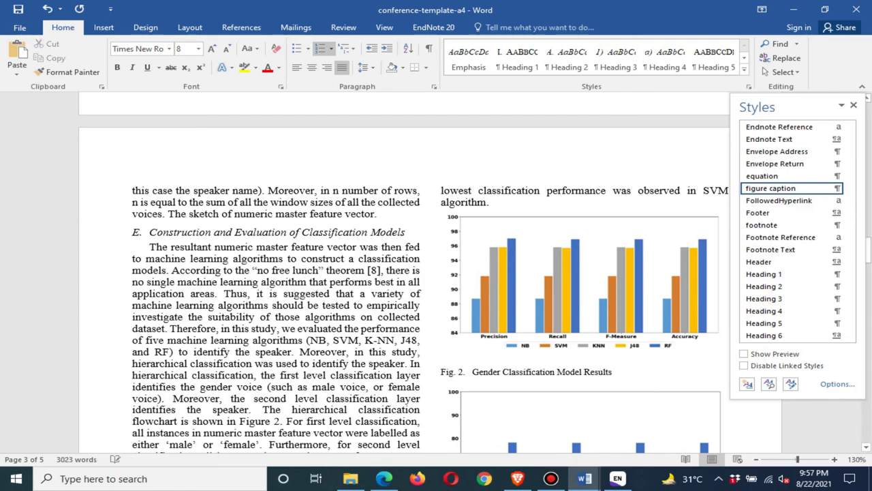
pyautogui.scroll(5, 436, 273)
pyautogui.scroll(2, 436, 273)
pyautogui.scroll(3, 436, 272)
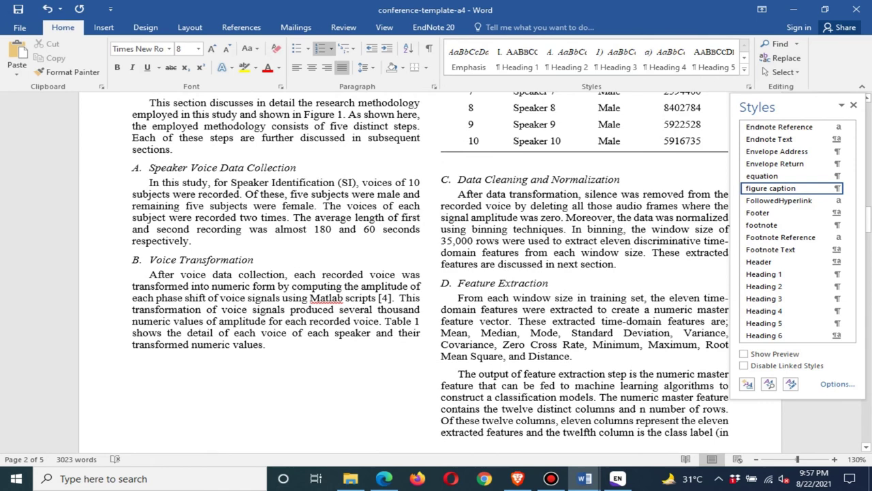
# Step: Choose Ignore All so 'Matlab' is no longer flagged as a misspelling
pyautogui.rightClick(331, 298)
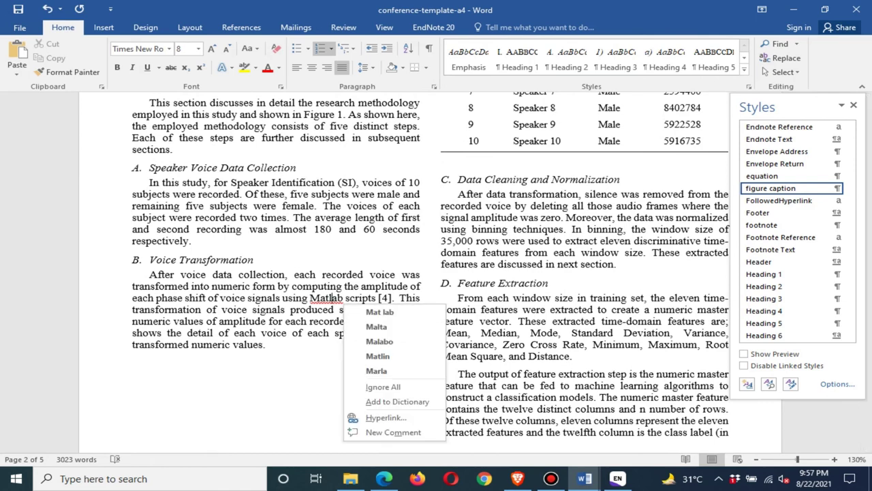
pyautogui.click(332, 297)
pyautogui.rightClick(332, 297)
pyautogui.press('Down')
pyautogui.press('Down')
pyautogui.press('Down')
pyautogui.press('Return')
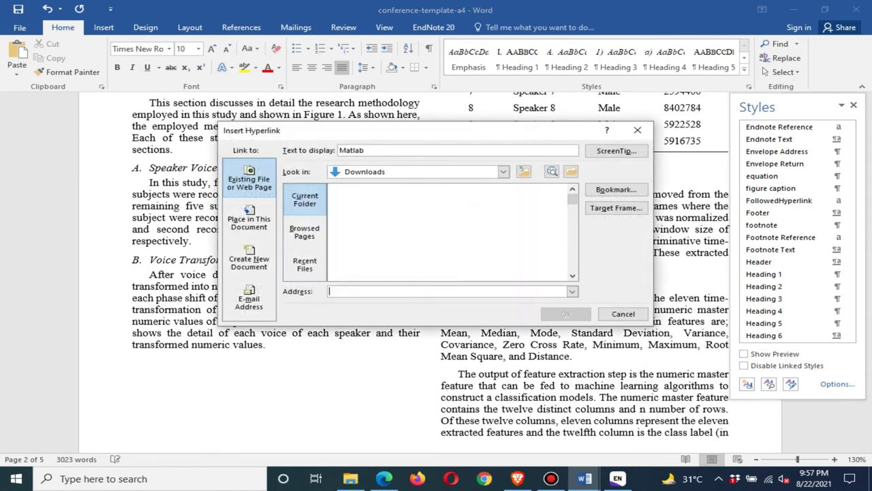
pyautogui.press('Escape')
pyautogui.hotkey('shift', 'F10')
pyautogui.press('Down')
pyautogui.press('Down')
pyautogui.press('Down')
pyautogui.press('Return')
# Step: Scroll through the paper down to the V. REFERENCES section on page 4
pyautogui.scroll(5, 436, 273)
pyautogui.scroll(5, 436, 272)
pyautogui.scroll(4, 436, 272)
pyautogui.scroll(-1, 436, 272)
pyautogui.scroll(5, 436, 273)
pyautogui.scroll(2, 436, 273)
pyautogui.scroll(-5, 436, 272)
pyautogui.scroll(-10, 436, 272)
pyautogui.scroll(-10, 436, 272)
pyautogui.scroll(-10, 436, 273)
pyautogui.scroll(-5, 436, 272)
pyautogui.scroll(-5, 436, 272)
pyautogui.scroll(5, 436, 273)
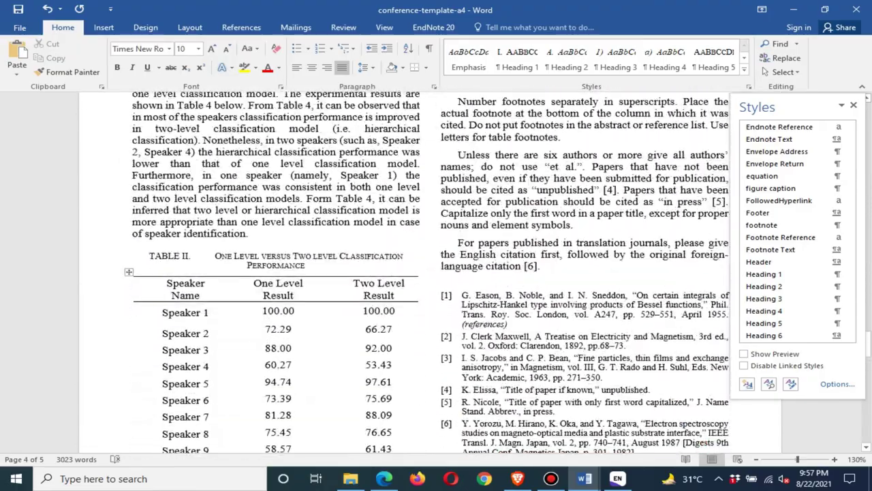
pyautogui.scroll(4, 436, 273)
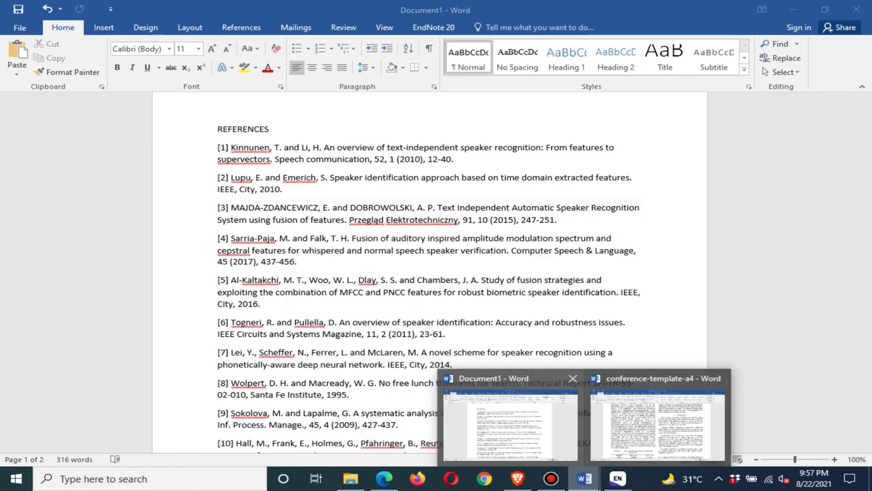
# Step: Cut references [1] through [14] out of Document1
pyautogui.click(509, 419)
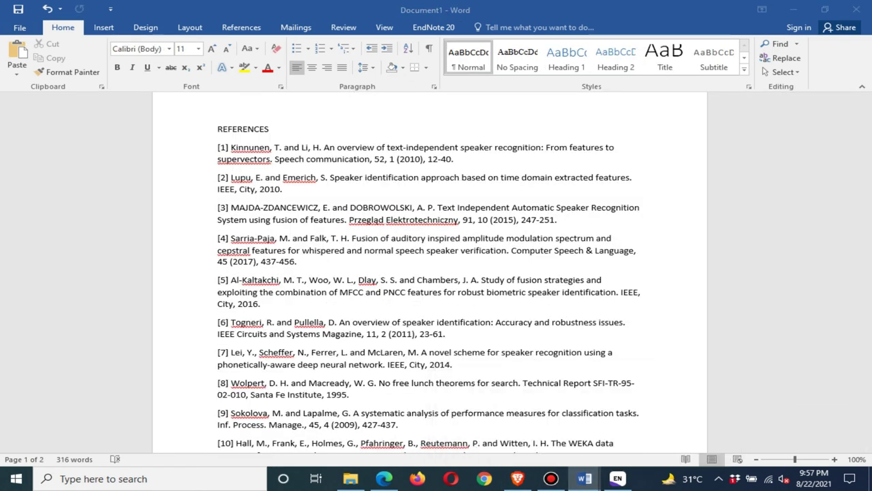
pyautogui.moveTo(217, 147); pyautogui.dragTo(576, 436)
pyautogui.scroll(-10, 436, 273)
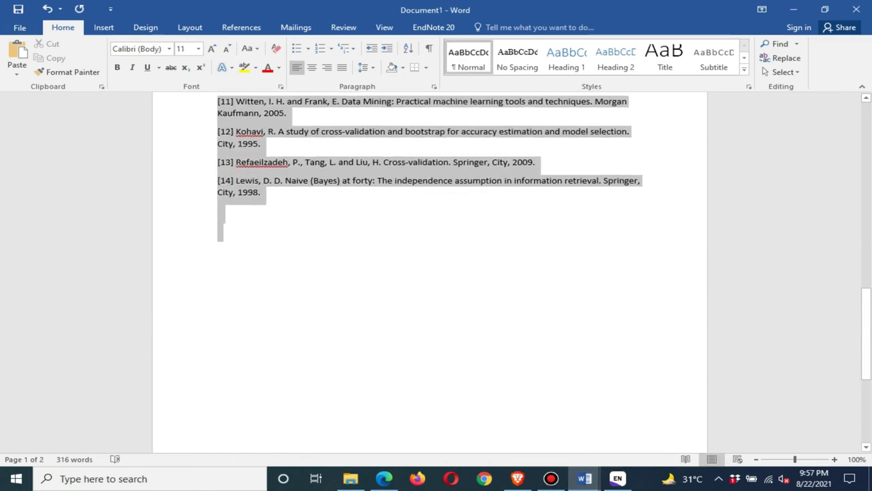
pyautogui.hotkey('ctrl', 'shift', 'End')
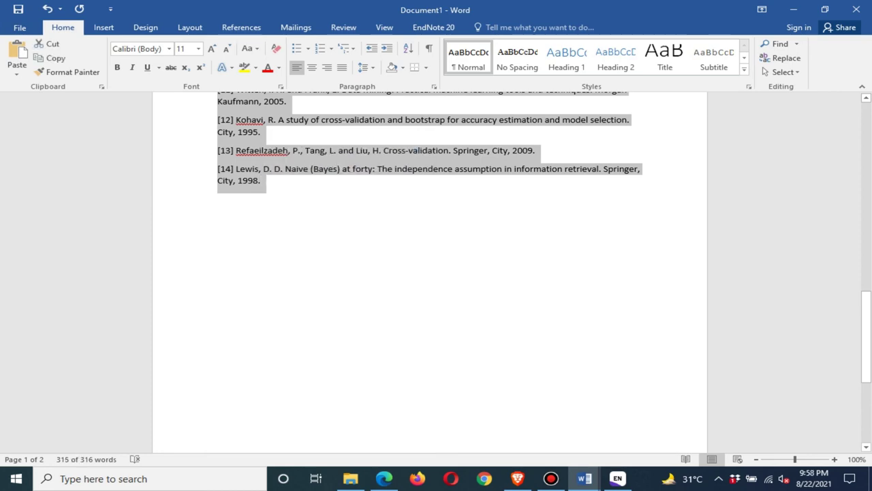
pyautogui.hotkey('ctrl', 'x')
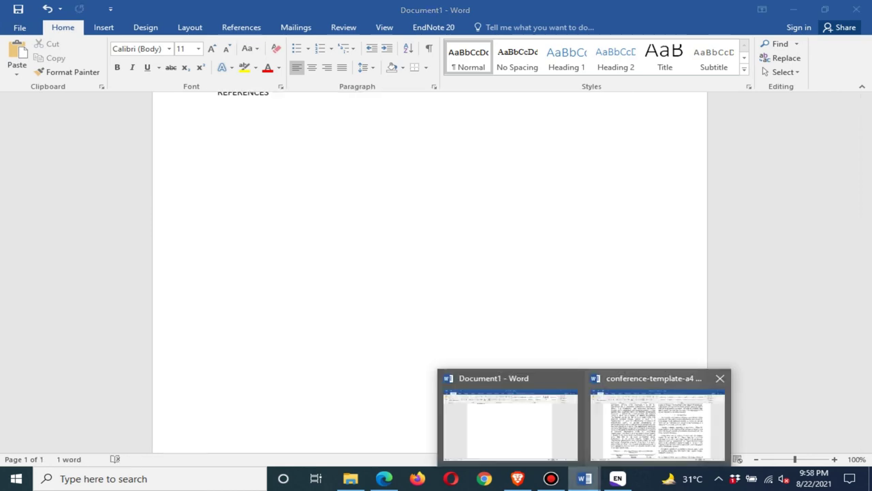
# Step: Replace the template's sample references with the pasted list in the 'references' style
pyautogui.click(655, 422)
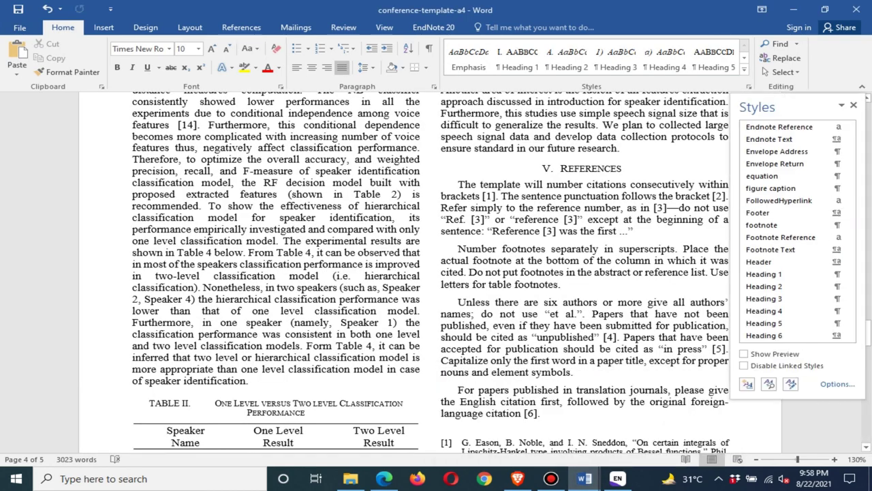
pyautogui.hotkey('ctrl', 'shift', 'Up')
pyautogui.hotkey('ctrl', 'shift', 'Up')
pyautogui.hotkey('ctrl', 'shift', 'Up')
pyautogui.press('Delete')
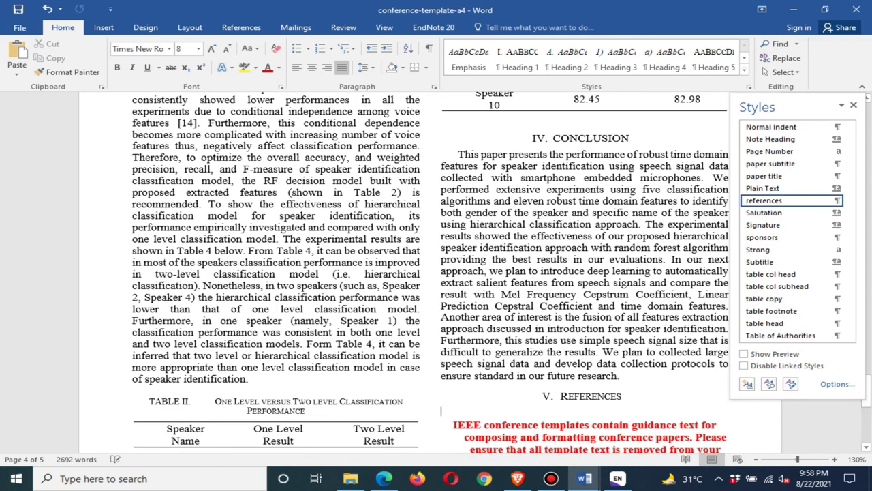
pyautogui.hotkey('ctrl', 'v')
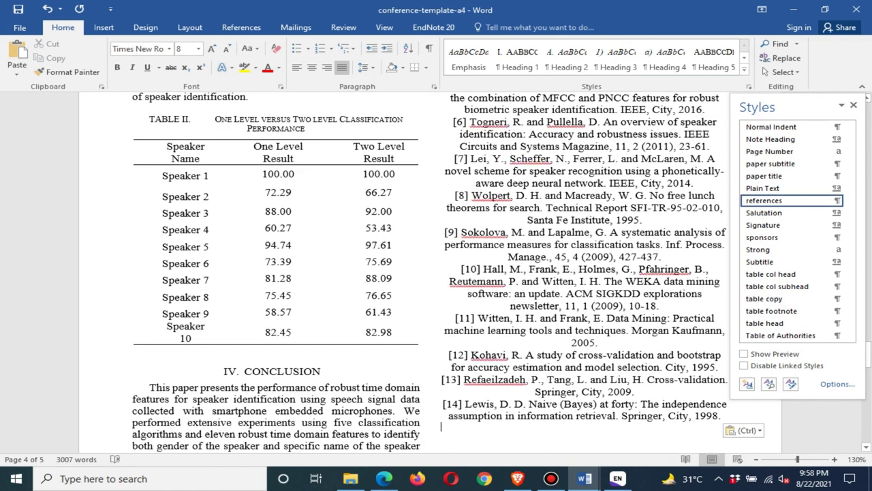
pyautogui.press('ctrl')
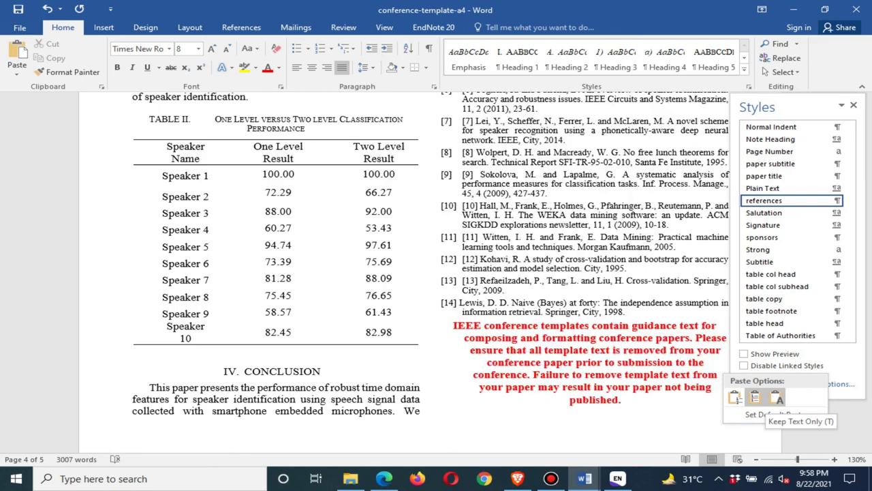
pyautogui.press('Escape')
pyautogui.hotkey('ctrl', 'm')
# Step: Delete the red template guidance note below the reference list
pyautogui.scroll(-6, 651, 315)
pyautogui.hotkey('ctrl', 'shift', 'End')
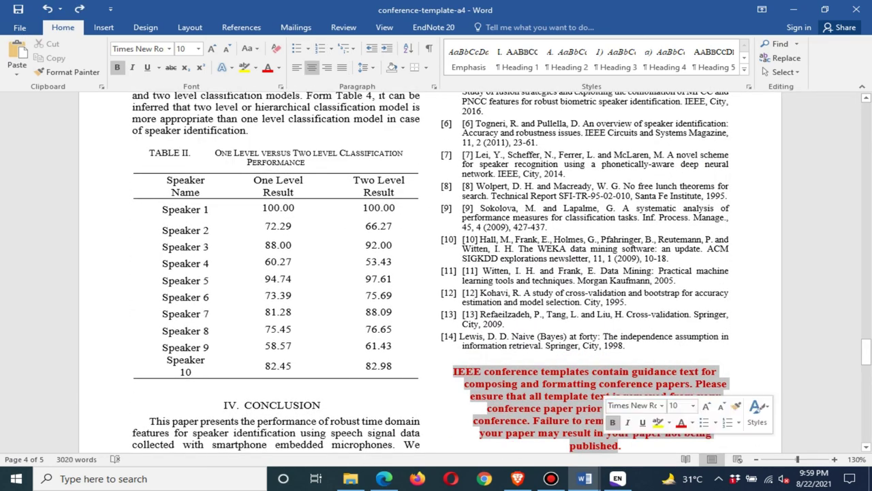
pyautogui.press('Delete')
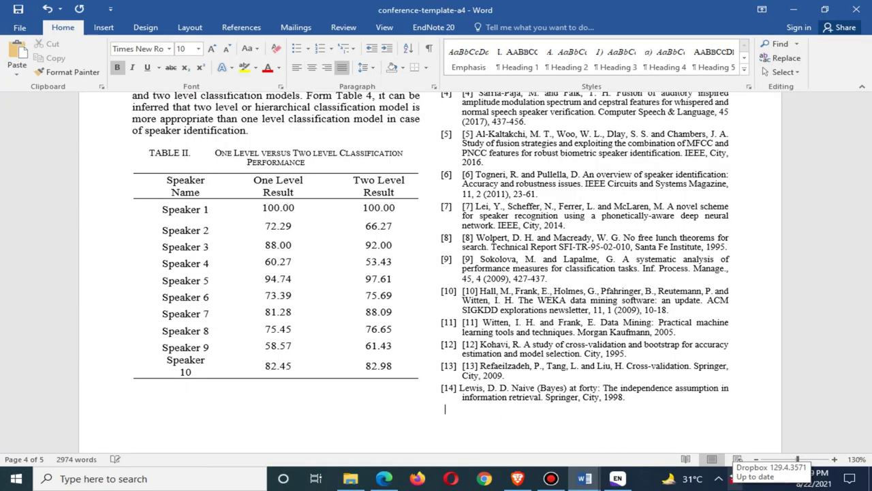
pyautogui.scroll(3, 436, 272)
pyautogui.scroll(8, 436, 272)
pyautogui.scroll(6, 436, 272)
pyautogui.scroll(10, 436, 272)
pyautogui.scroll(10, 436, 273)
pyautogui.scroll(10, 436, 273)
pyautogui.scroll(6, 436, 273)
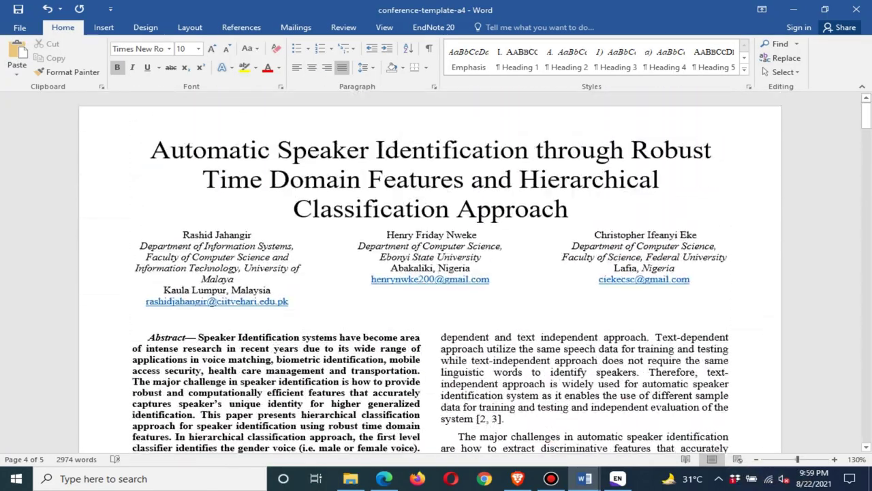